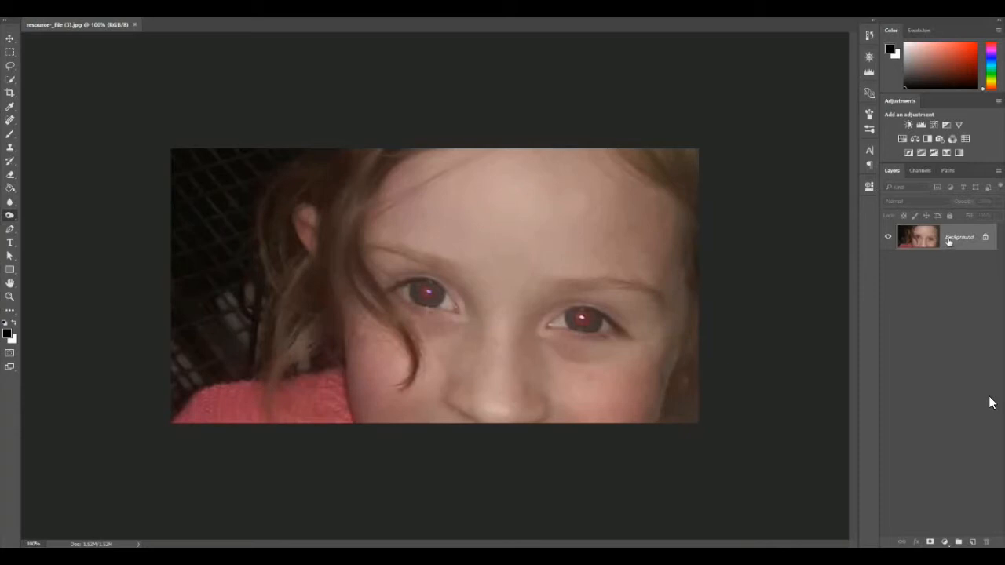
Detach the Layers panel so it floats over the canvas, and duplicate the Background layer
{"action": "left_click_drag", "start_coordinate": [939, 237], "coordinate": [960, 233]}
{"action": "left_click_drag", "start_coordinate": [894, 172], "coordinate": [722, 6]}
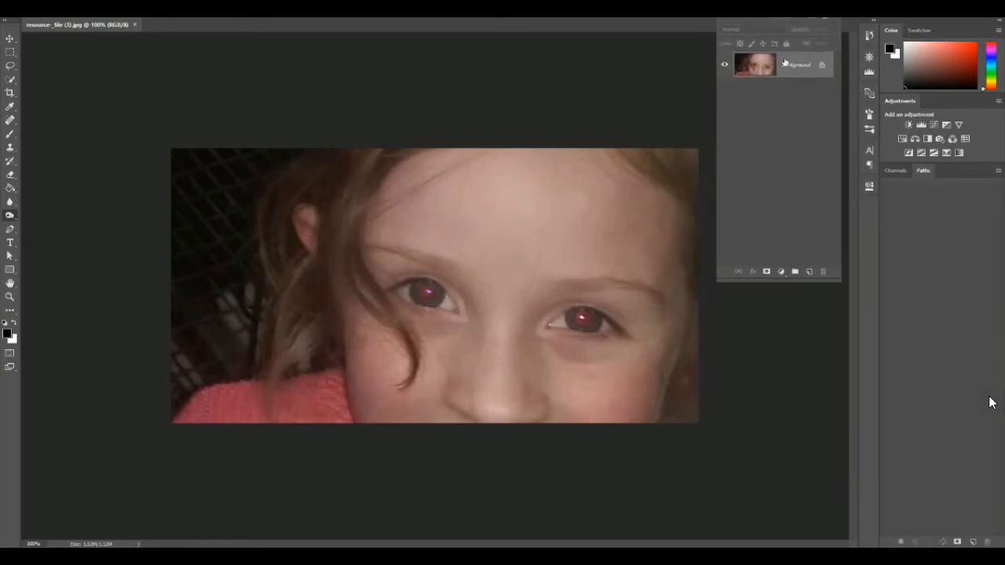
{"action": "left_click_drag", "start_coordinate": [795, 66], "coordinate": [809, 270]}
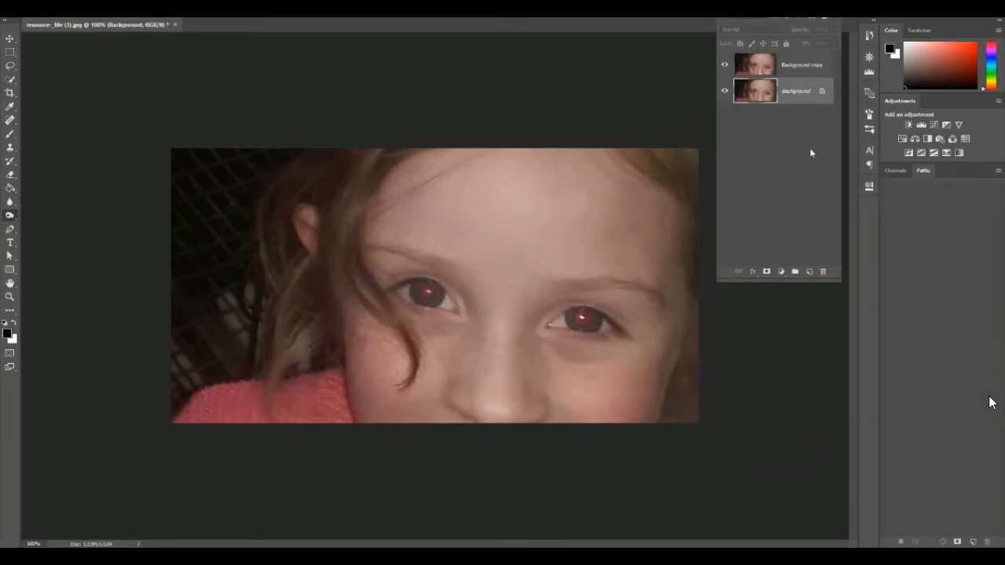
Rename the duplicated layer as safety and make the Background layer active
{"action": "double_click", "coordinate": [801, 66]}
{"action": "type", "text": "red"}
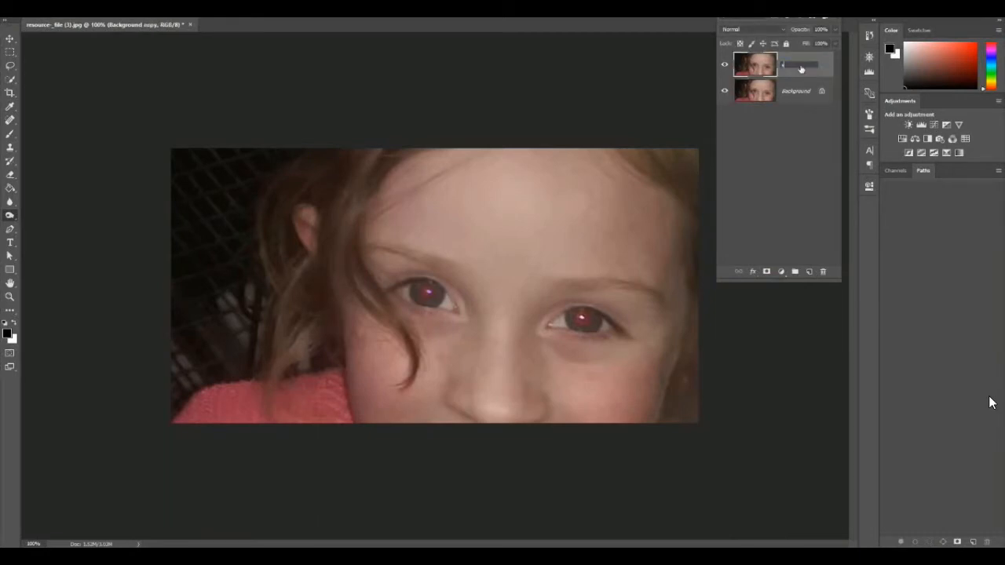
{"action": "left_click", "coordinate": [793, 116]}
{"action": "left_click", "coordinate": [786, 93]}
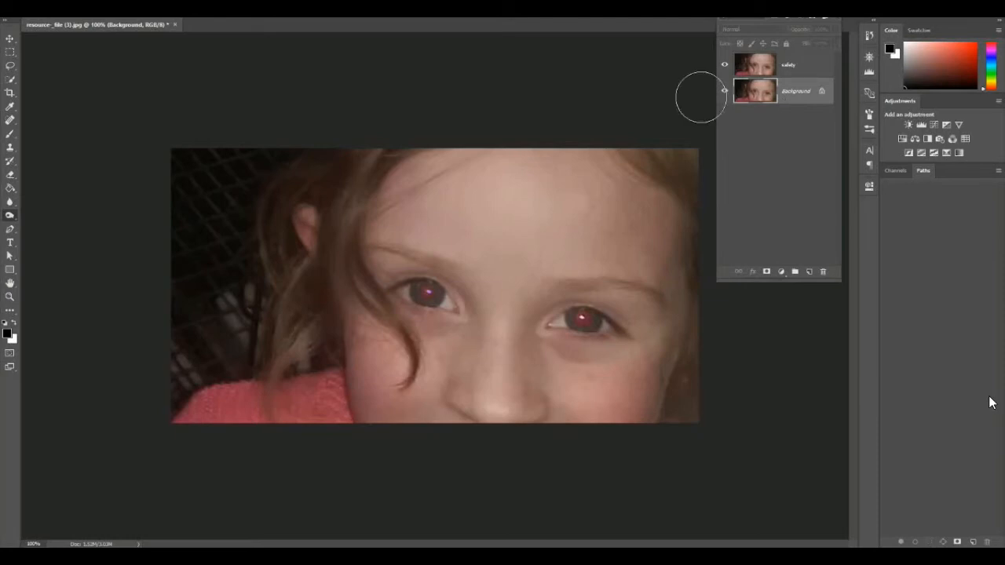
{"action": "left_click", "coordinate": [10, 120]}
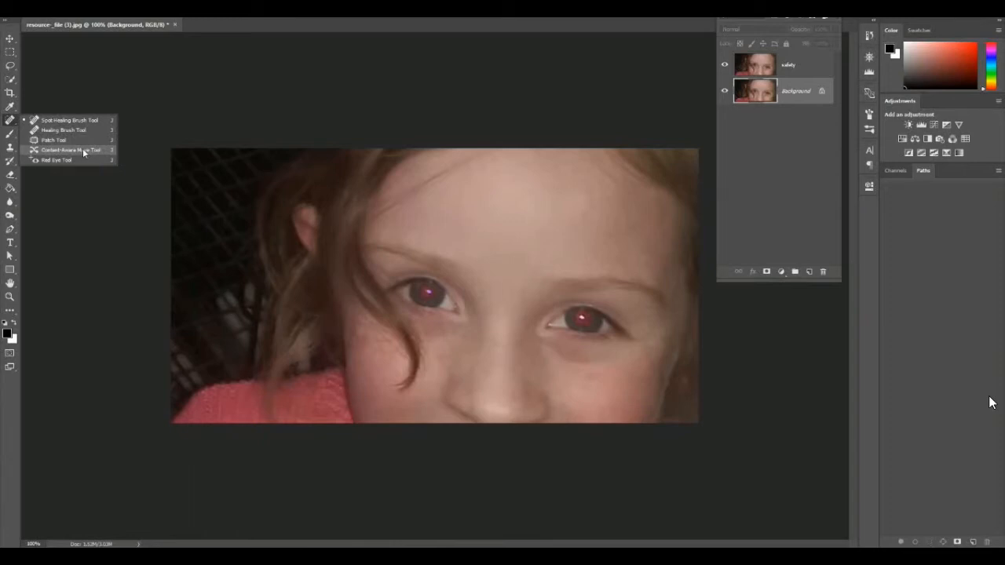
{"action": "left_click", "coordinate": [45, 120]}
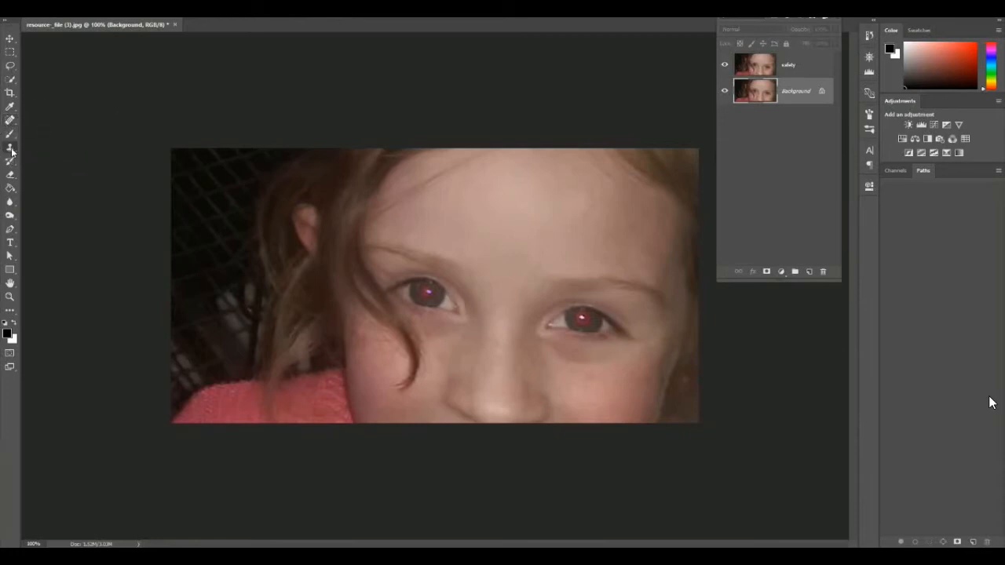
{"action": "right_click", "coordinate": [11, 149]}
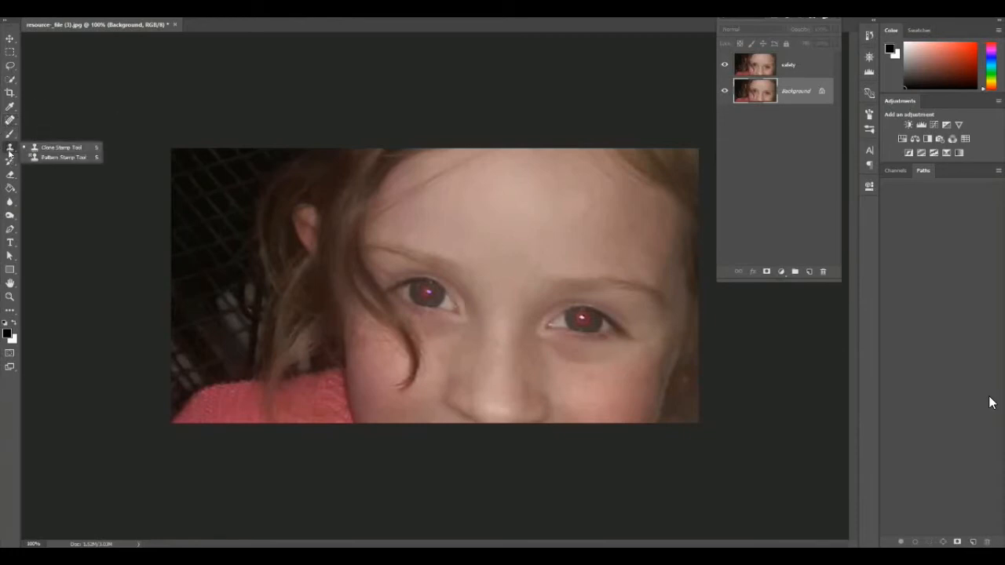
{"action": "left_click", "coordinate": [78, 150]}
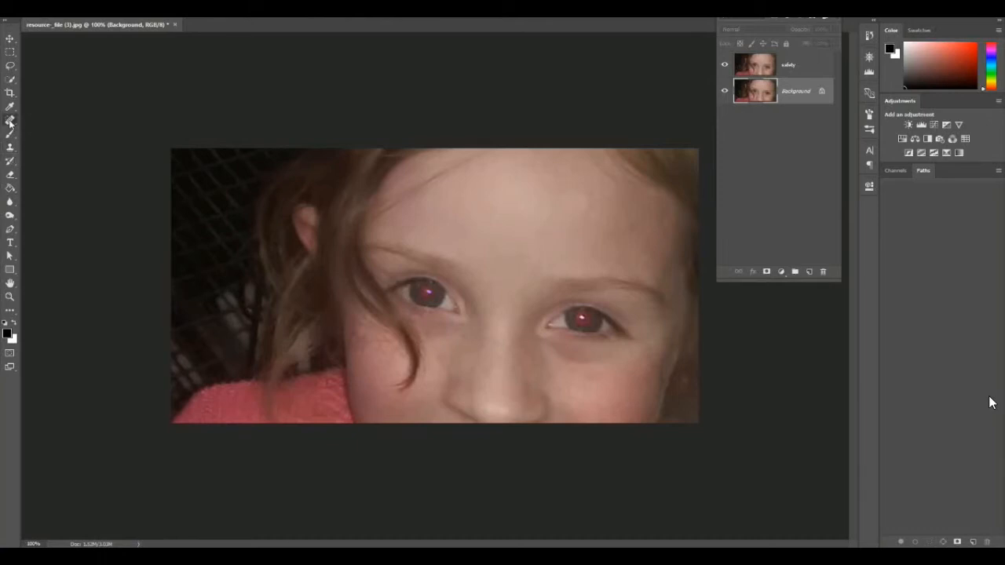
Activate the Red Eye Tool and duplicate the safety layer
{"action": "right_click", "coordinate": [10, 122]}
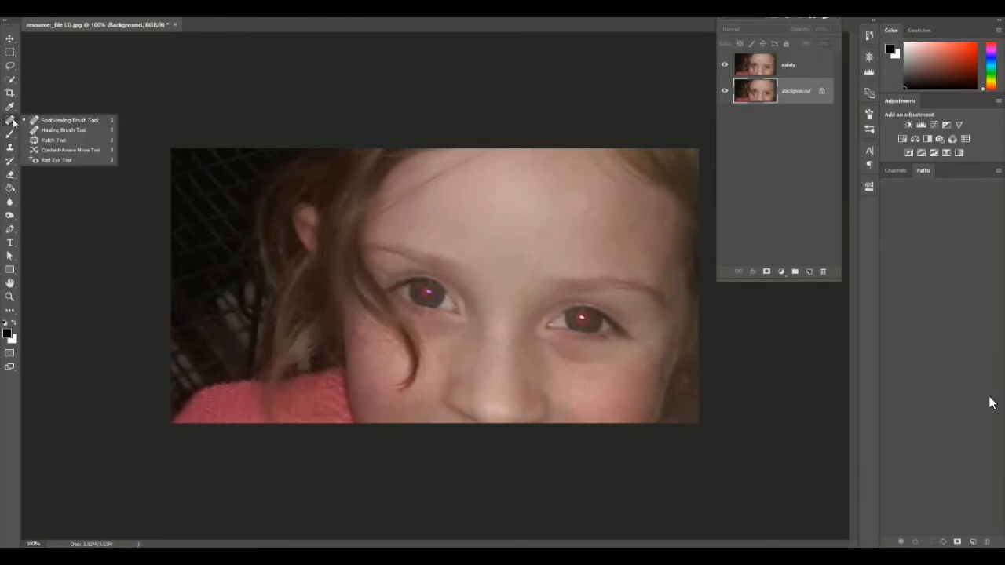
{"action": "left_click", "coordinate": [66, 161]}
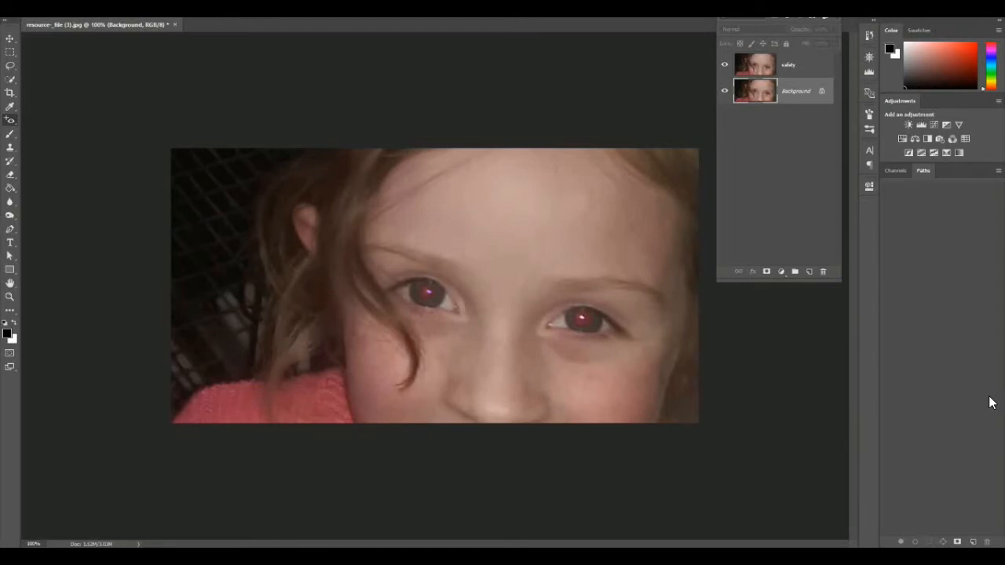
{"action": "left_click", "coordinate": [793, 67]}
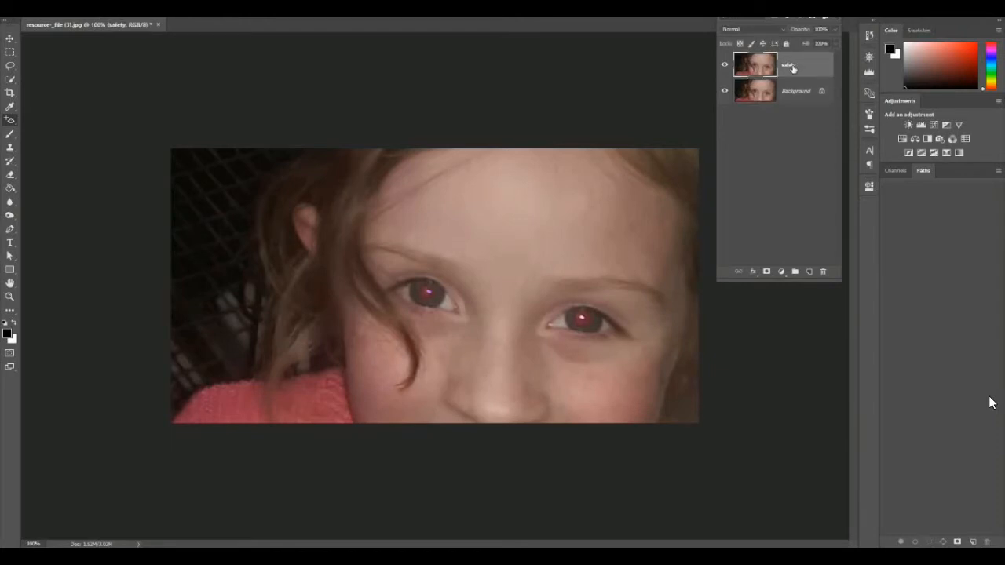
{"action": "key", "text": "ctrl+j"}
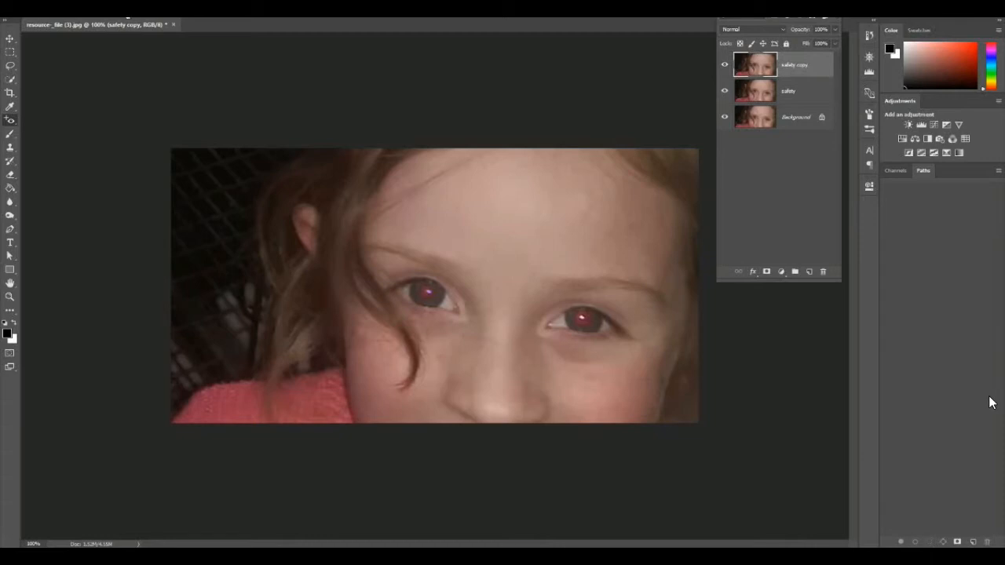
Remove the red eye from both pupils on the safety copy layer, undoing and repeating the correction of the eye farther from the visible ear
{"action": "key", "text": "ctrl+plus"}
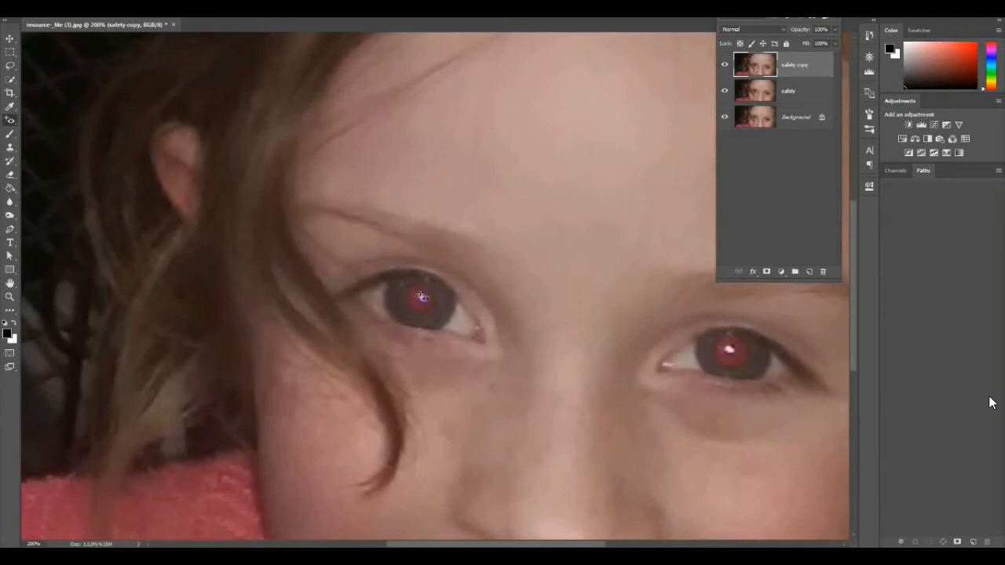
{"action": "left_click", "coordinate": [418, 296]}
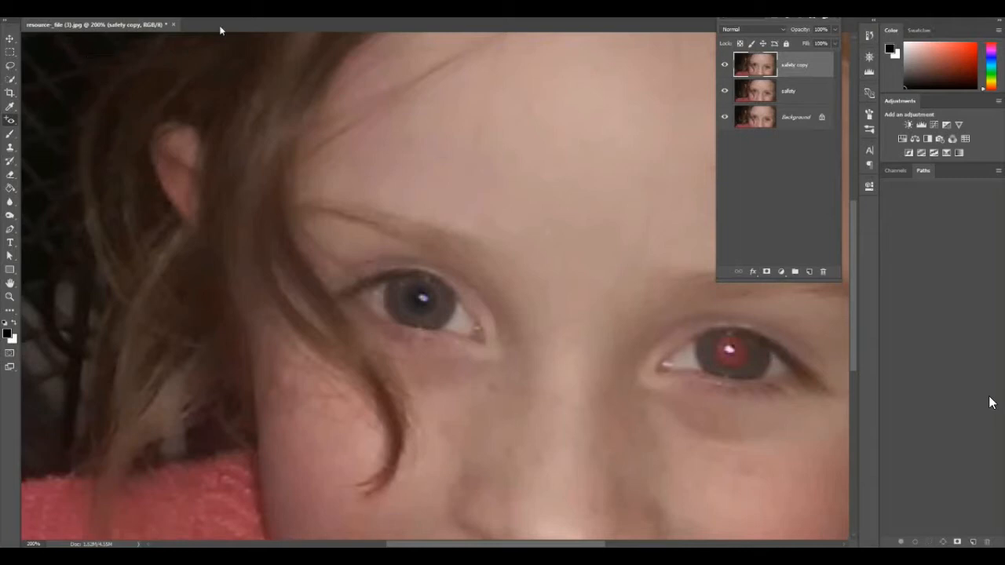
{"action": "left_click", "coordinate": [744, 353]}
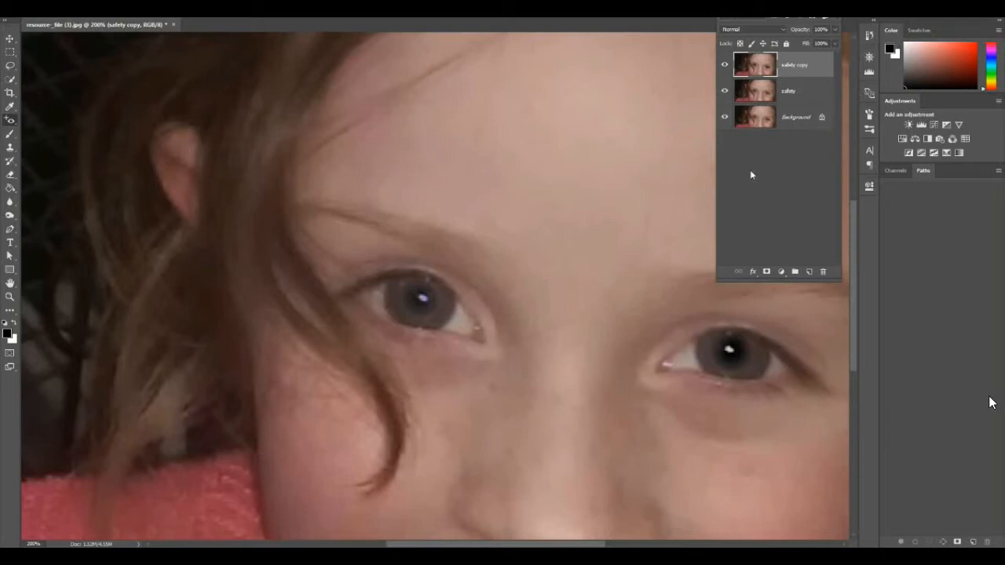
{"action": "key", "text": "ctrl+z"}
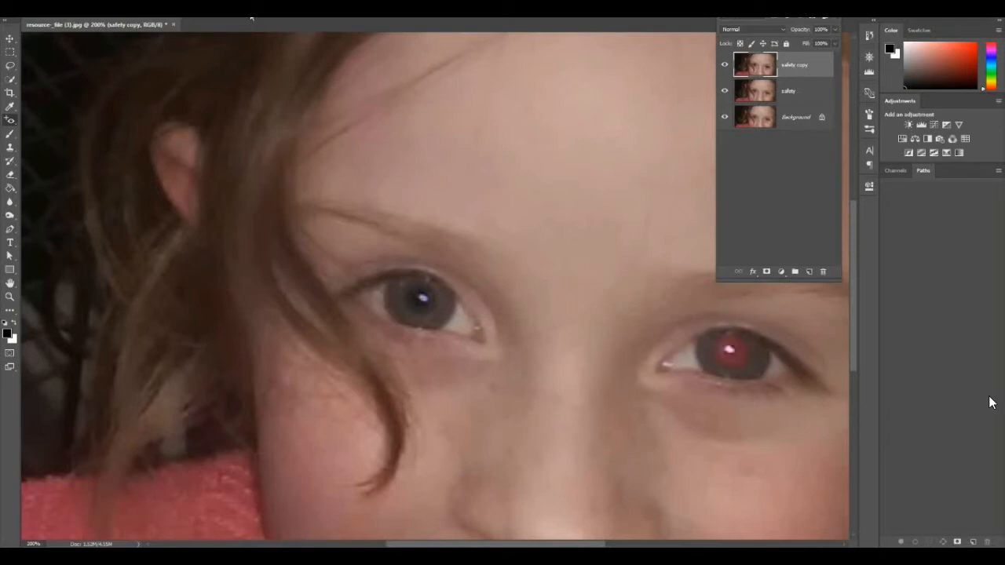
{"action": "left_click", "coordinate": [741, 361]}
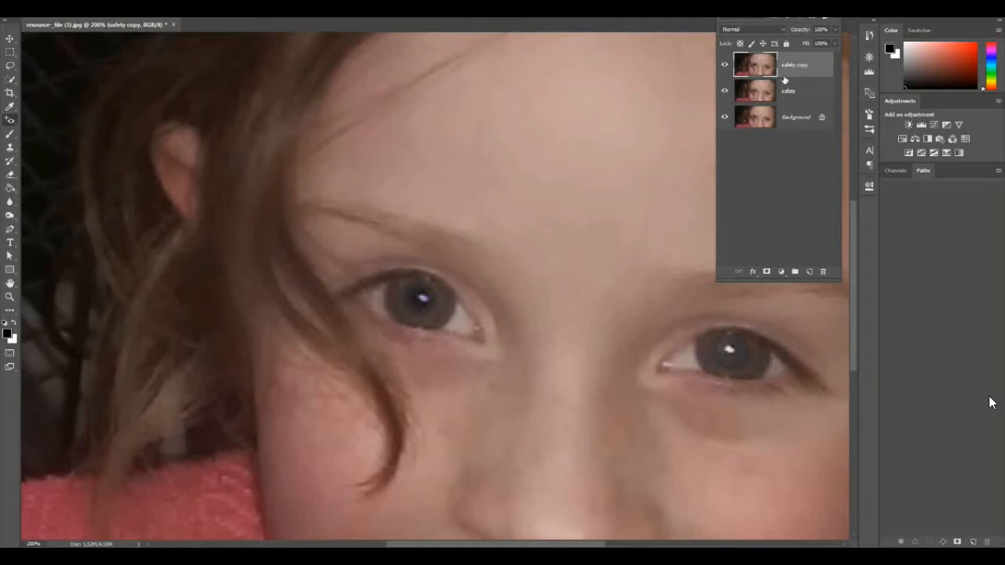
Hide the safety copy layer and remove the red eye from both pupils on the safety layer
{"action": "left_click", "coordinate": [724, 64]}
{"action": "left_click", "coordinate": [796, 93]}
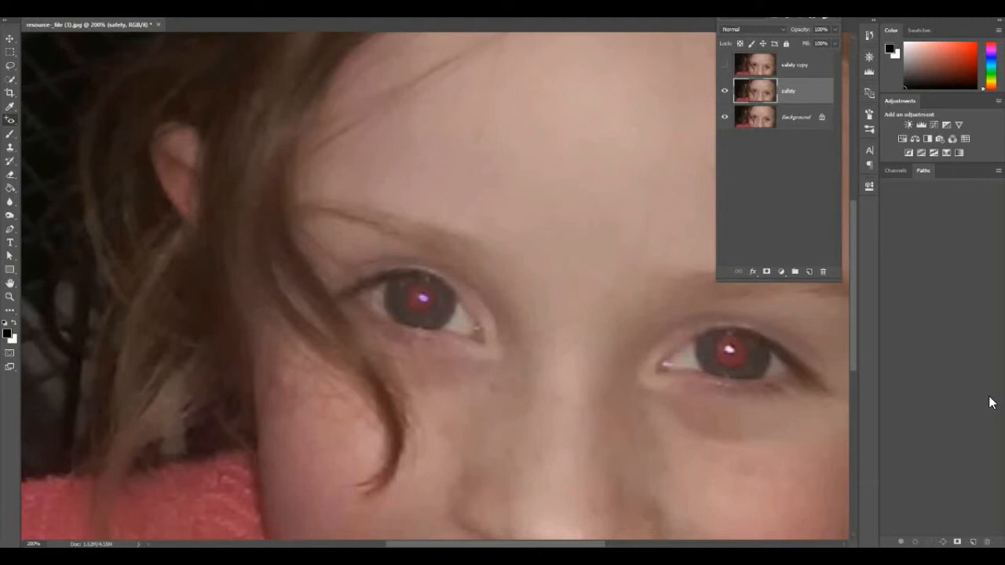
{"action": "left_click", "coordinate": [418, 296]}
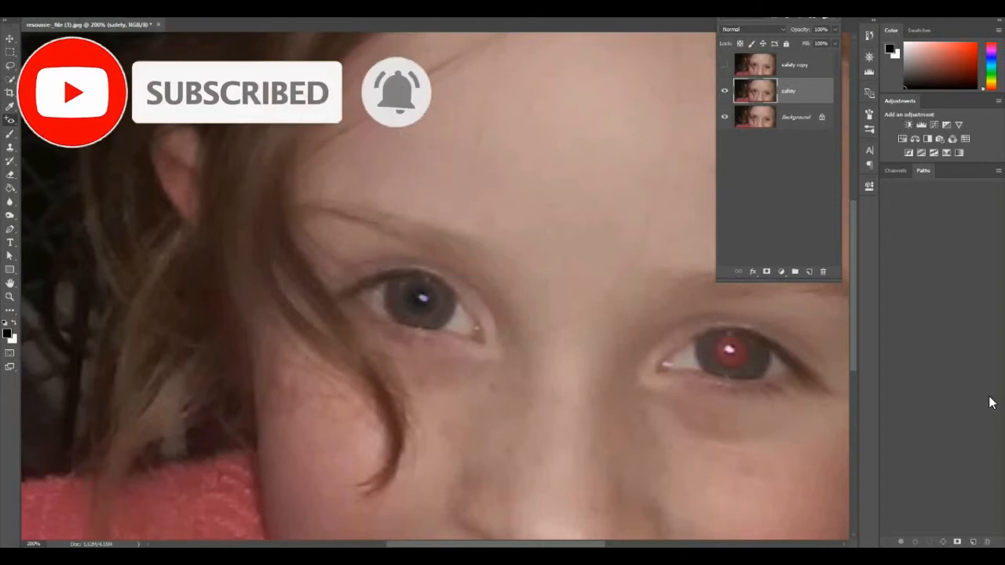
{"action": "left_click", "coordinate": [746, 354]}
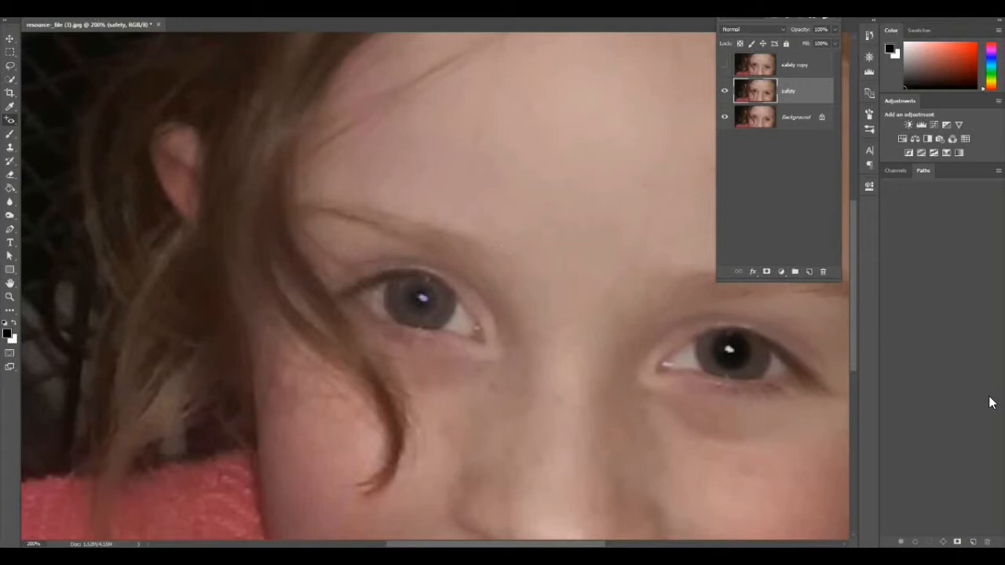
Undo the last pupil correction on the safety layer and correct that eye again with a changed Red Eye Tool setting
{"action": "left_click", "coordinate": [91, 12]}
{"action": "left_click_drag", "start_coordinate": [88, 22], "coordinate": [34, 22]}
{"action": "key", "text": "ctrl+z"}
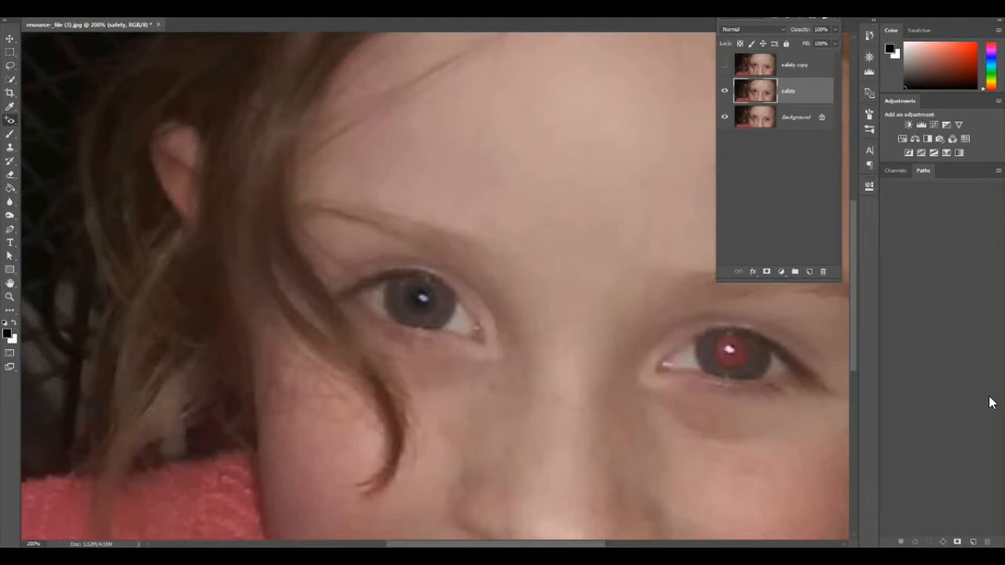
{"action": "left_click", "coordinate": [728, 355]}
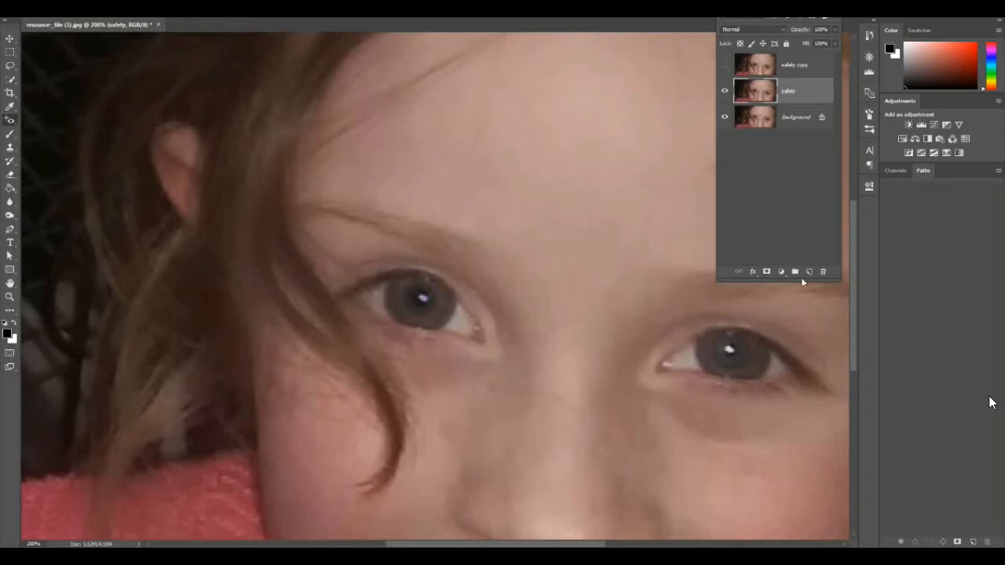
Hide the safety layer, then duplicate the Background layer and place the copy at the top of the layer stack
{"action": "left_click", "coordinate": [724, 91]}
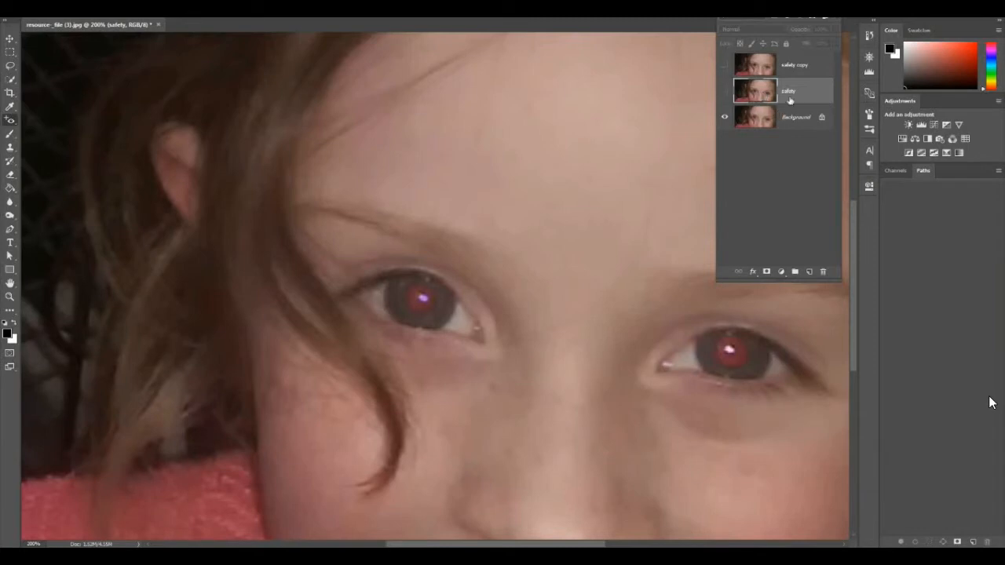
{"action": "left_click", "coordinate": [792, 121]}
{"action": "key", "text": "ctrl+j"}
{"action": "left_click_drag", "start_coordinate": [792, 121], "coordinate": [785, 65]}
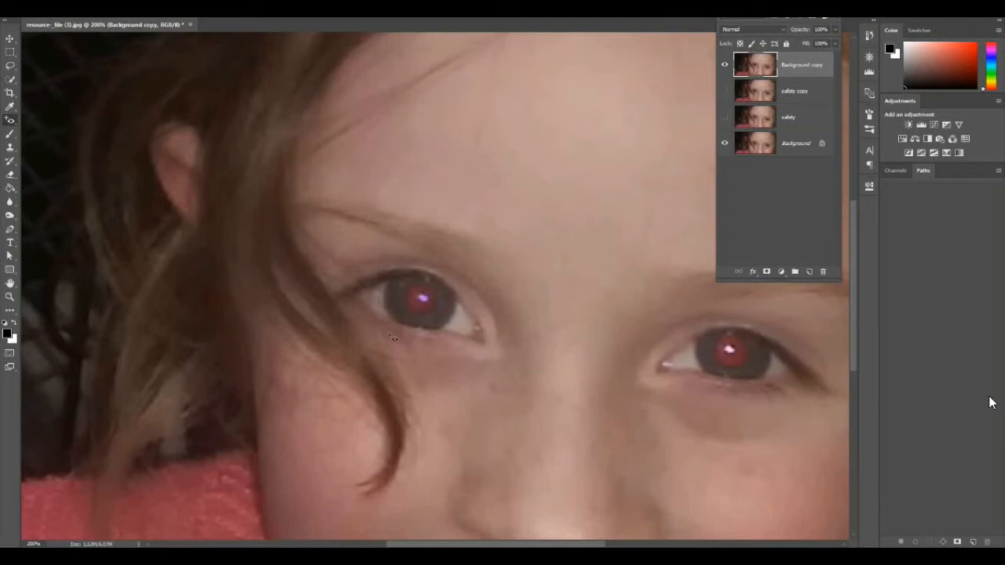
{"action": "left_click", "coordinate": [417, 305]}
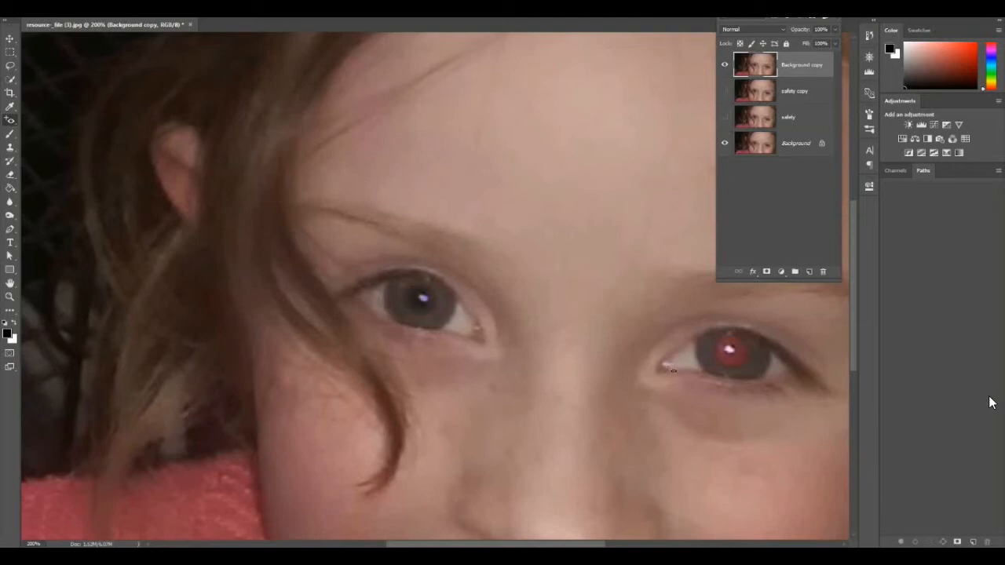
{"action": "left_click", "coordinate": [730, 352]}
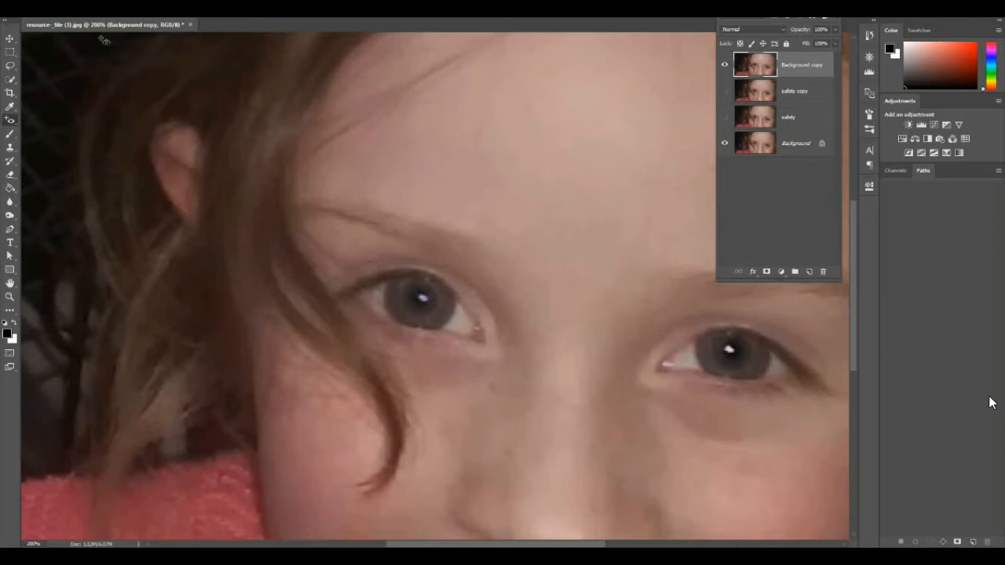
{"action": "key", "text": "ctrl+alt+z"}
{"action": "key", "text": "ctrl+alt+z"}
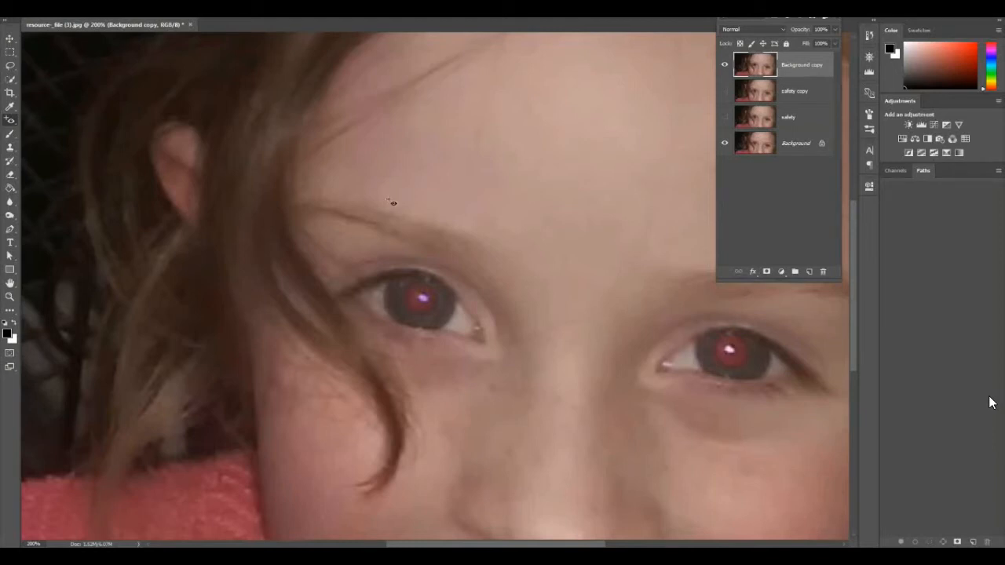
Remove the red eye from both pupils on the Background copy layer with strongly darkened pupils
{"action": "left_click", "coordinate": [431, 310]}
{"action": "left_click", "coordinate": [728, 359]}
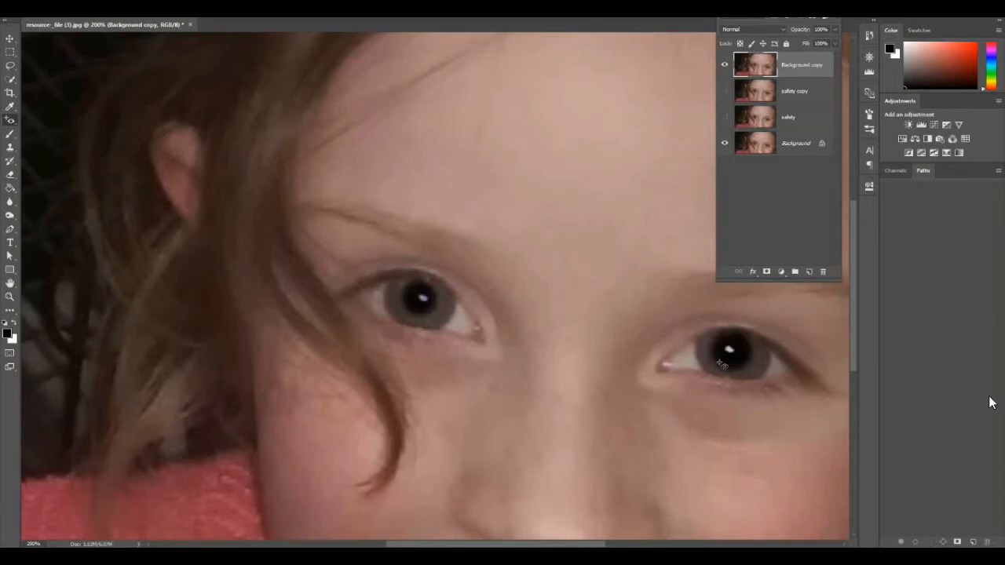
Compare the red eye corrections on the Background copy, safety copy and safety layers by toggling their visibility
{"action": "key", "text": "ctrl+minus"}
{"action": "key", "text": "ctrl+minus"}
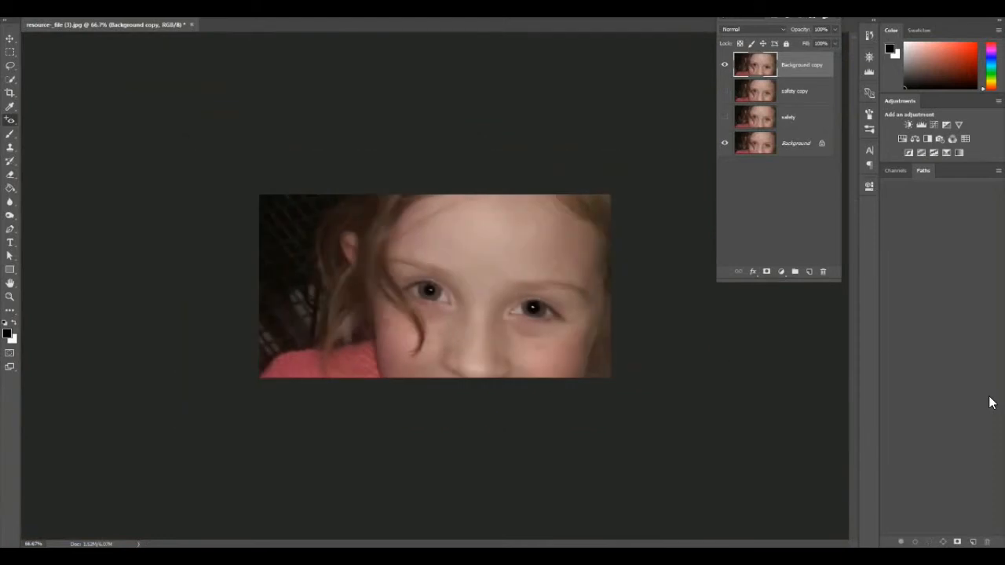
{"action": "left_click", "coordinate": [725, 91]}
{"action": "left_click", "coordinate": [725, 66]}
{"action": "left_click", "coordinate": [725, 66]}
{"action": "left_click", "coordinate": [725, 66]}
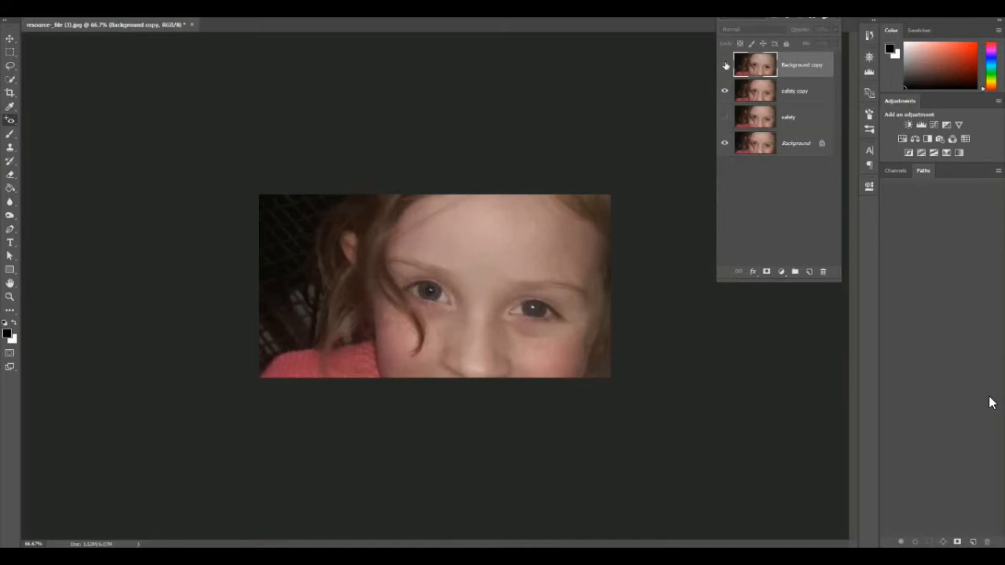
{"action": "left_click", "coordinate": [726, 66]}
{"action": "left_click", "coordinate": [724, 117]}
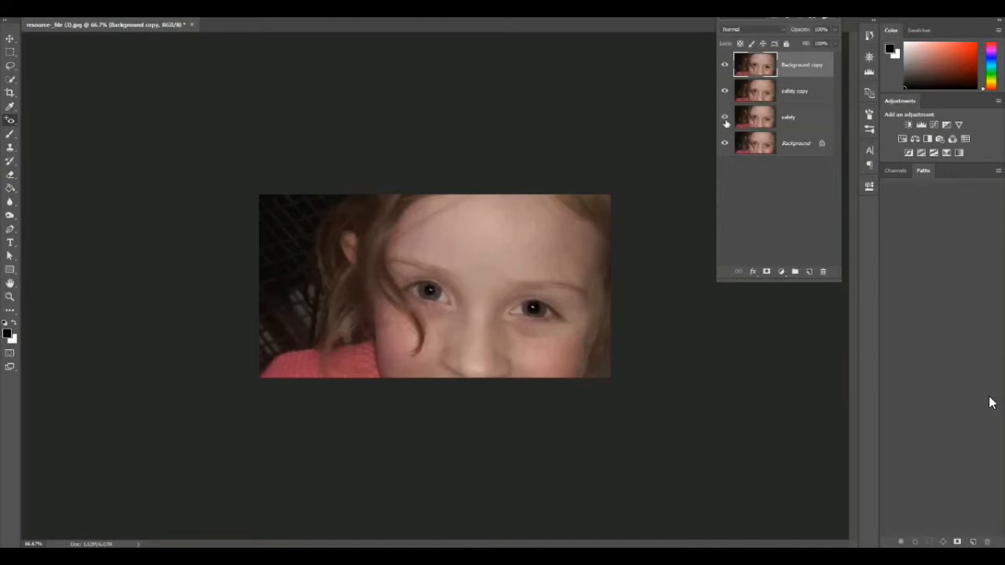
{"action": "left_click", "coordinate": [724, 91]}
{"action": "left_click", "coordinate": [725, 66]}
{"action": "left_click", "coordinate": [726, 66]}
Open resource-_file (4), resource 1 (1) and resource 1 (2) together from the images folder
{"action": "left_click", "coordinate": [35, 14]}
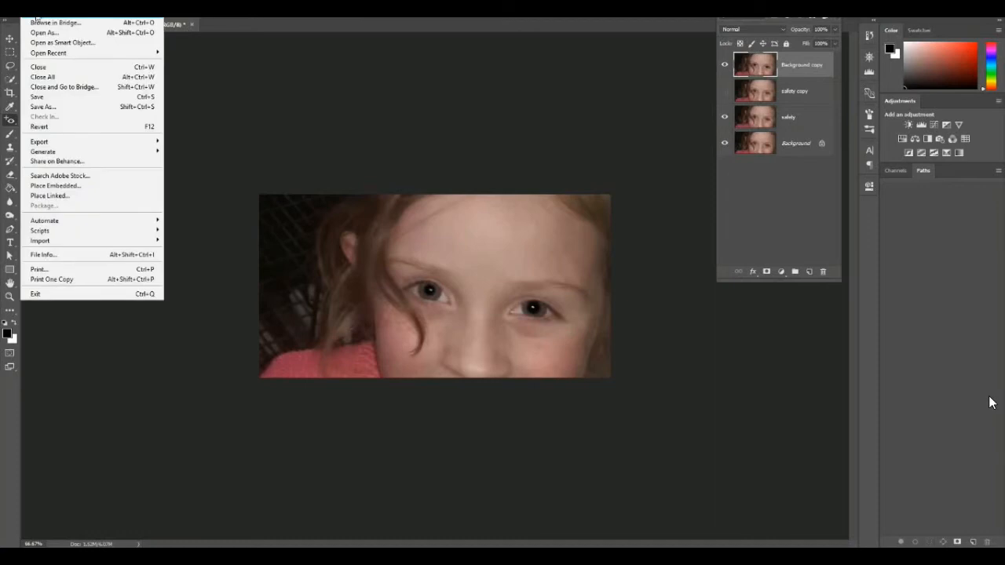
{"action": "left_click", "coordinate": [46, 33]}
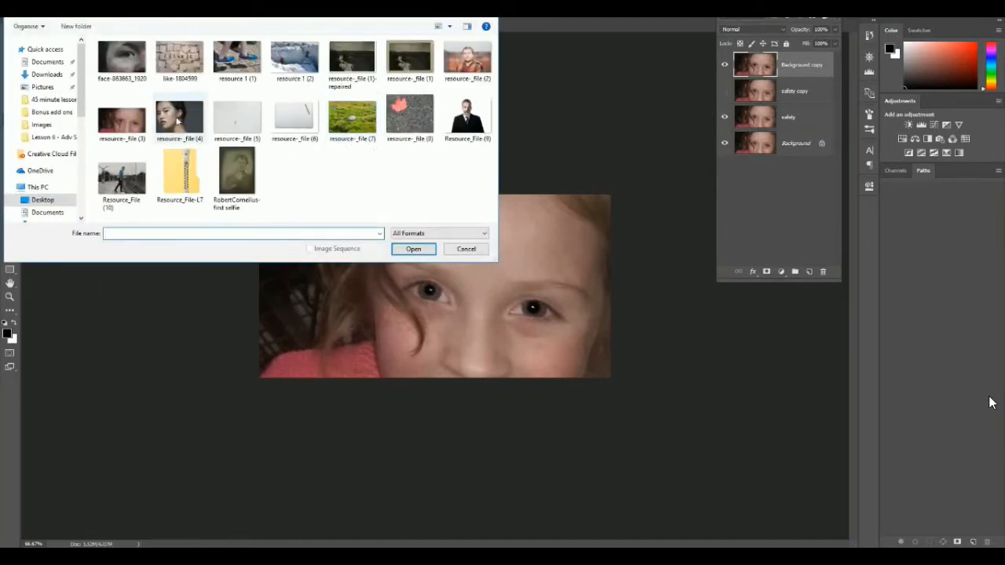
{"action": "left_click", "coordinate": [179, 121]}
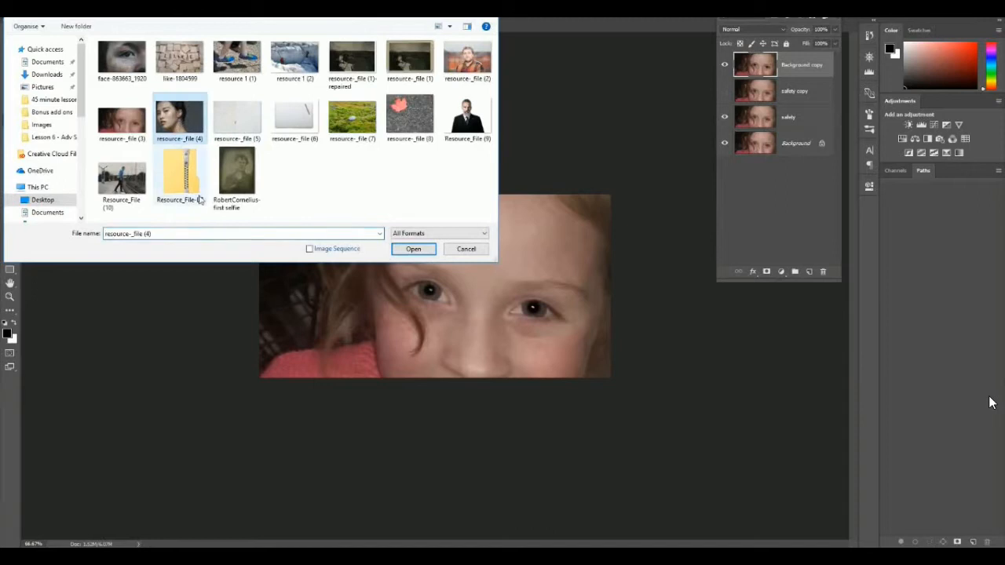
{"action": "left_click", "coordinate": [239, 63], "text": "ctrl"}
{"action": "left_click", "coordinate": [295, 61], "text": "ctrl"}
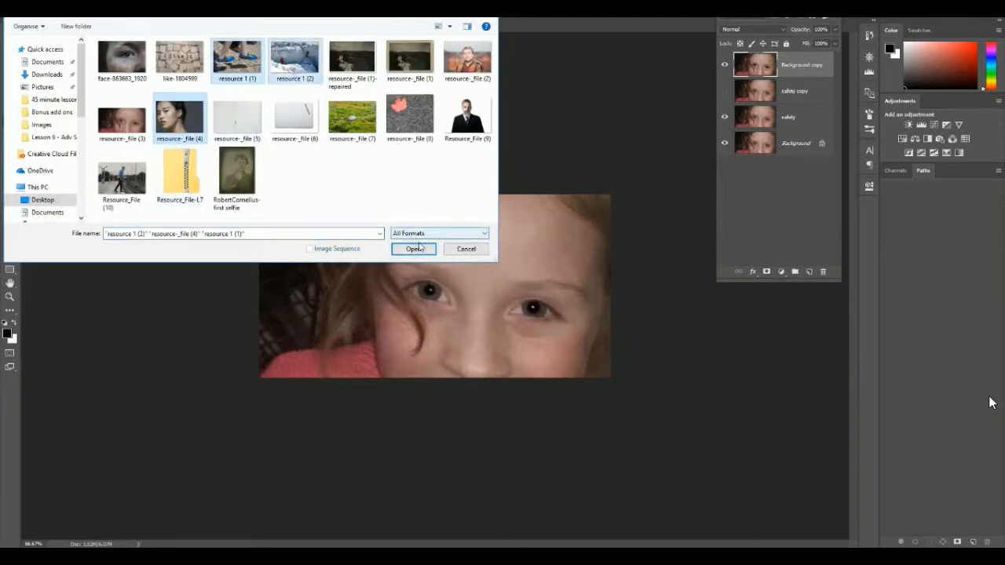
{"action": "left_click", "coordinate": [413, 248]}
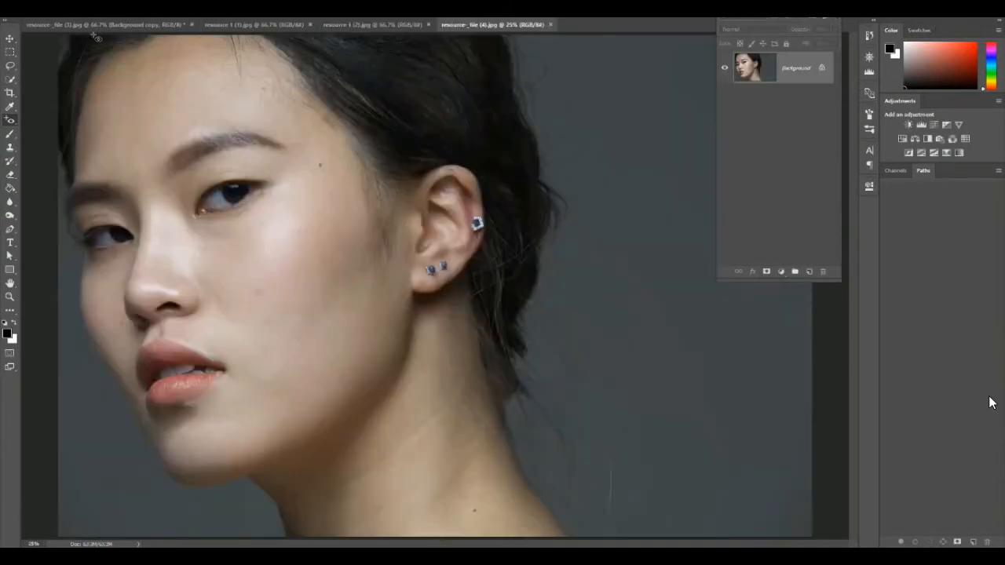
Close the child's portrait, resource-_file (3).jpg, without saving its changes
{"action": "left_click", "coordinate": [157, 25]}
{"action": "left_click", "coordinate": [192, 24]}
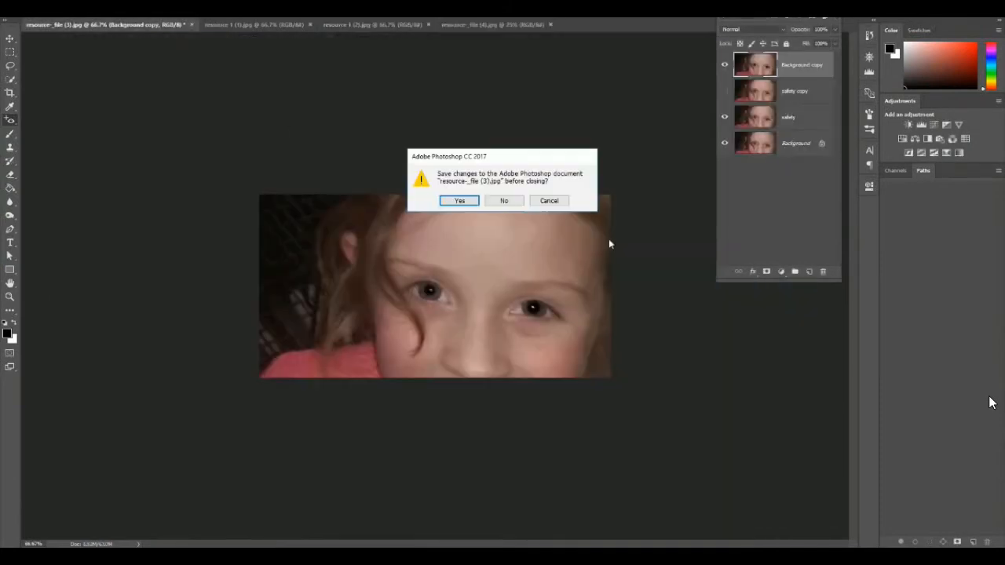
{"action": "left_click", "coordinate": [505, 201]}
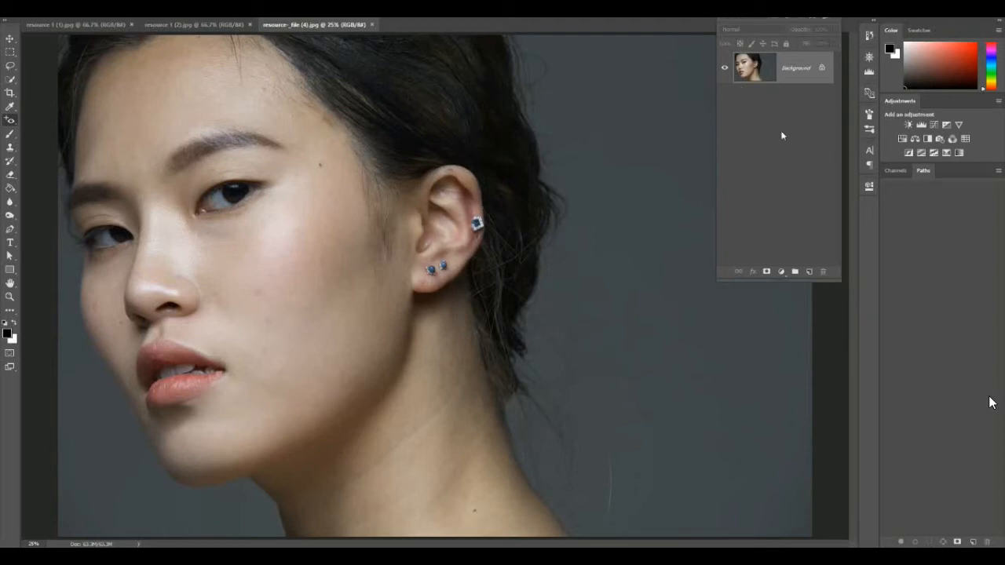
Switch to the Spot Healing Brush and duplicate the Background layer of the woman's portrait as "safety", leaving that copy selected
{"action": "right_click", "coordinate": [11, 120]}
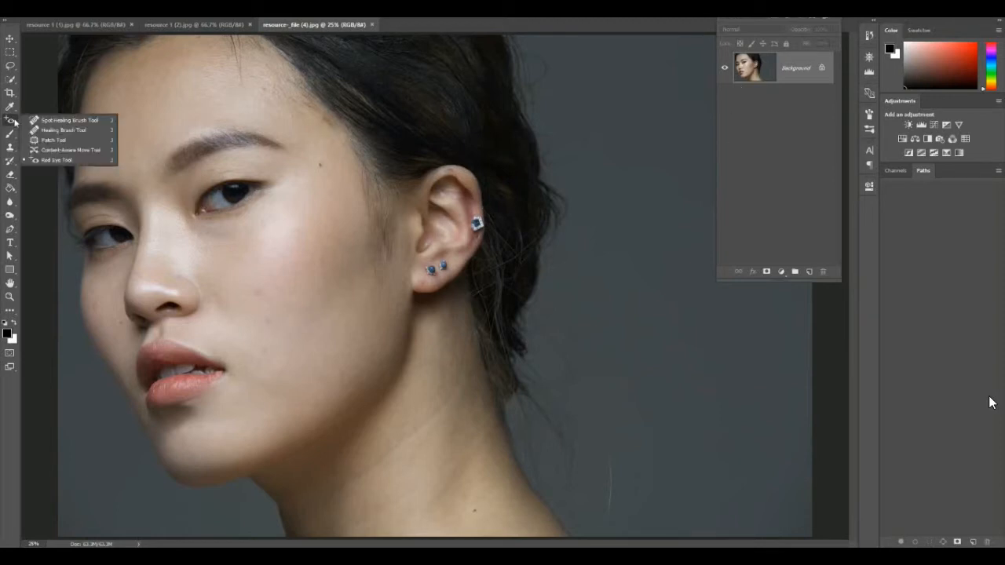
{"action": "left_click", "coordinate": [52, 129]}
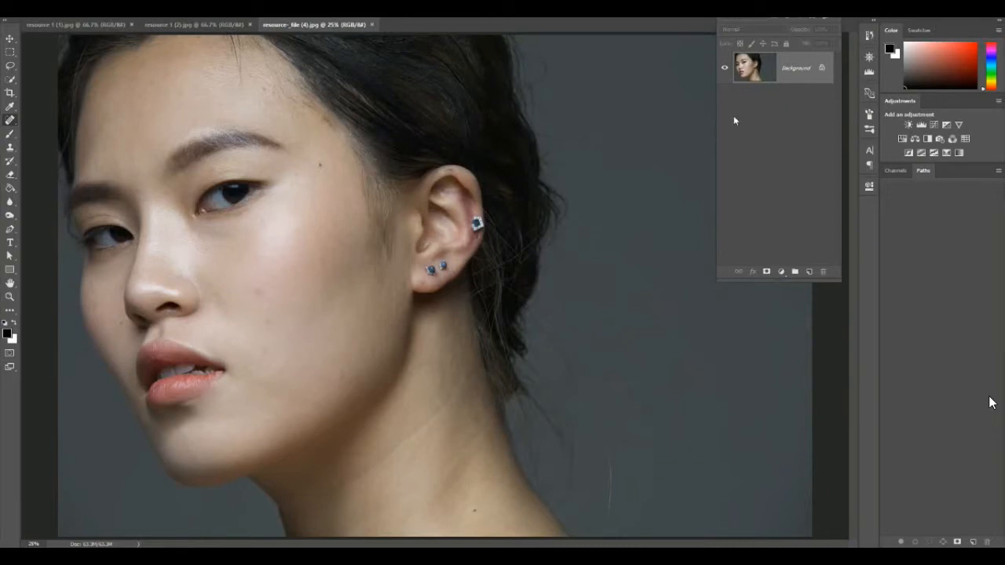
{"action": "left_click_drag", "start_coordinate": [793, 68], "coordinate": [811, 271]}
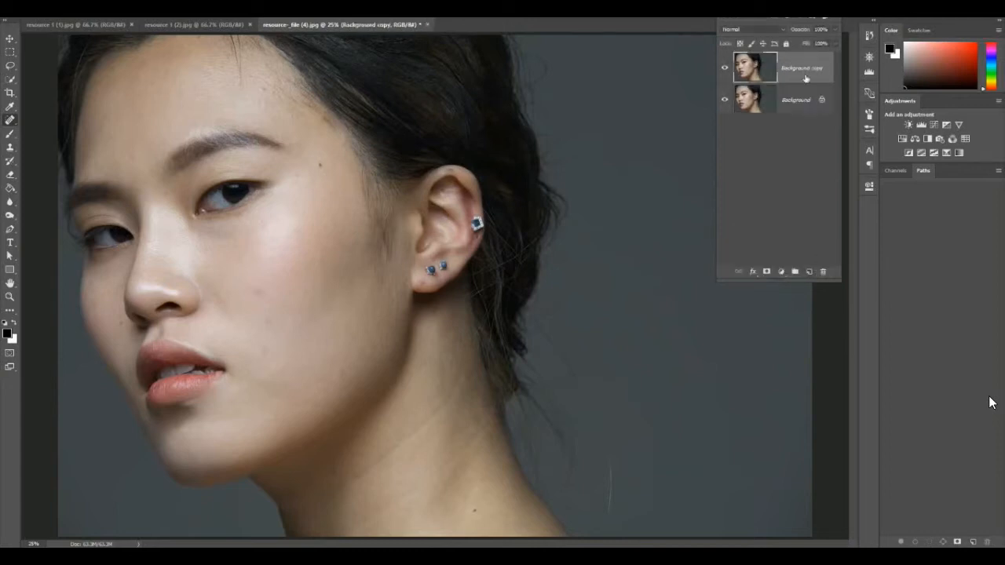
{"action": "double_click", "coordinate": [805, 67]}
{"action": "type", "text": "solid"}
{"action": "left_click", "coordinate": [787, 172]}
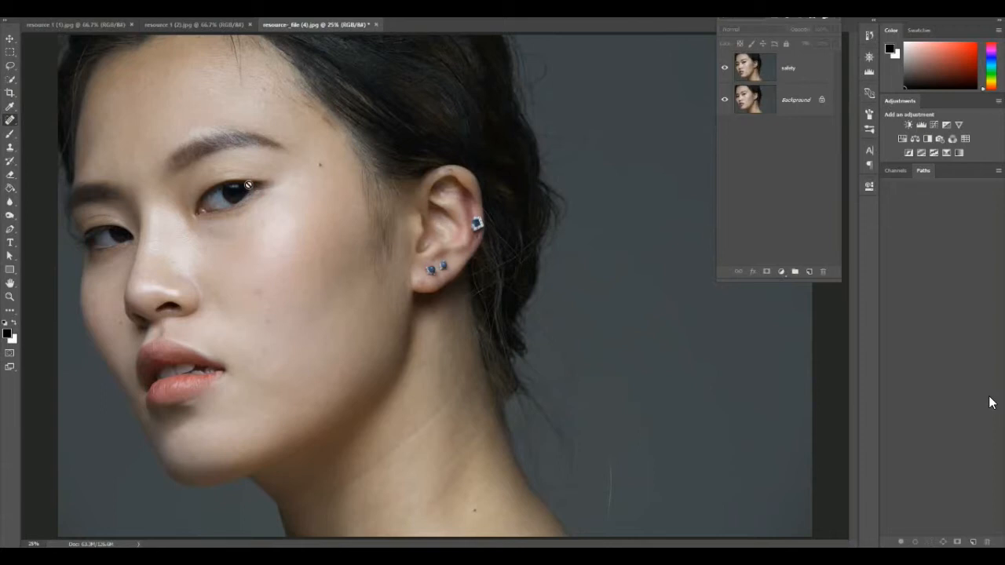
{"action": "left_click", "coordinate": [802, 76]}
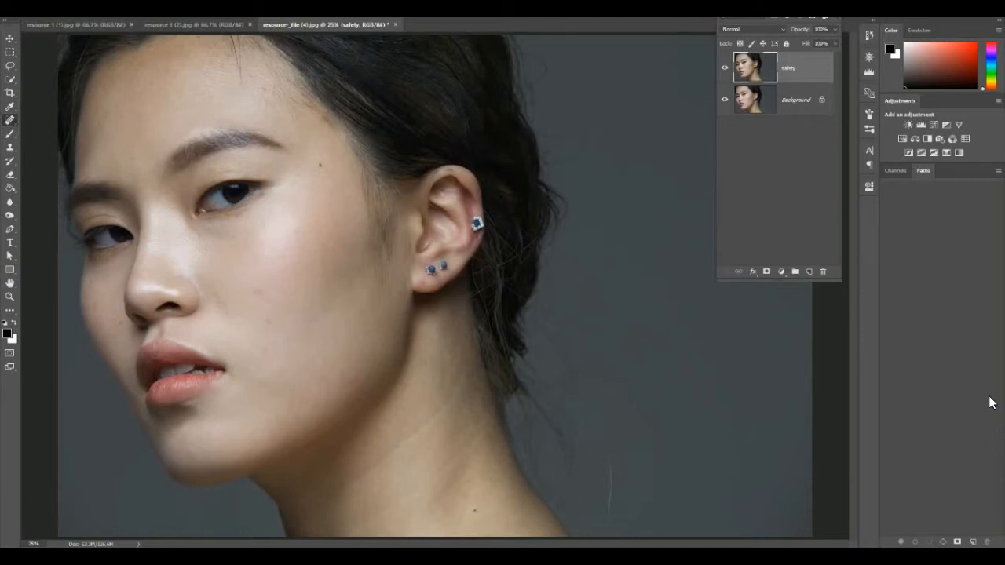
Set the healing brush hardness to 100% and make the brush slightly smaller
{"action": "left_click", "coordinate": [37, 11]}
{"action": "left_click_drag", "start_coordinate": [21, 61], "coordinate": [130, 71]}
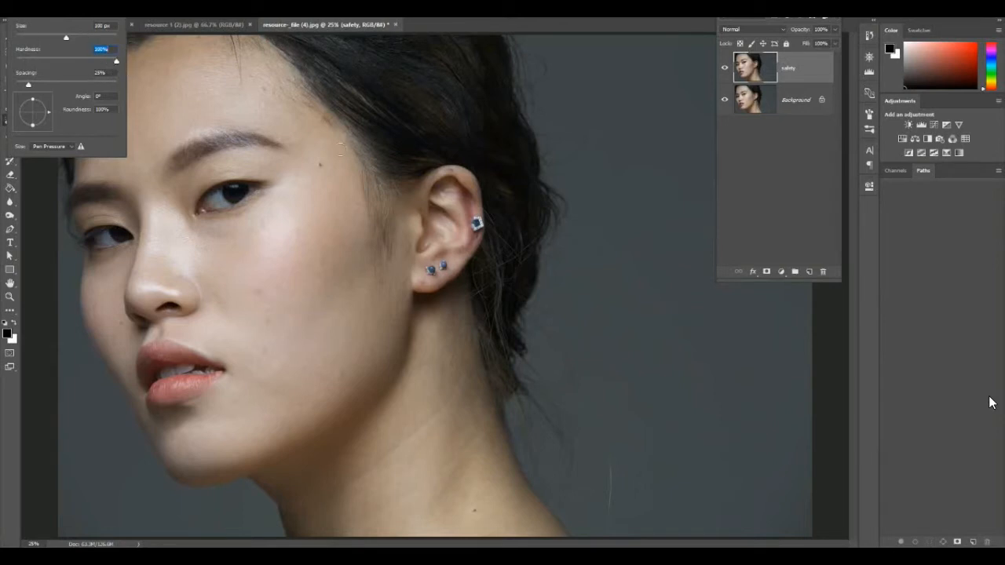
{"action": "key", "text": "Return"}
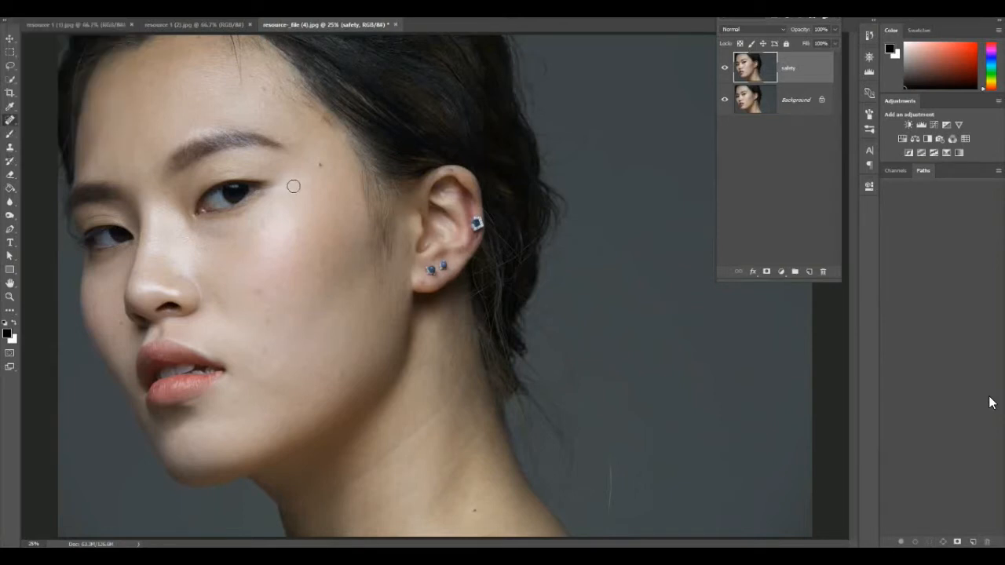
{"action": "key", "text": "bracketleft"}
{"action": "key", "text": "bracketleft"}
{"action": "key", "text": "bracketright"}
{"action": "key", "text": "bracketright"}
{"action": "key", "text": "bracketleft"}
Heal the red blemishes and small spots on the lower cheek between the nose and the jaw on the safety layer
{"action": "scroll", "coordinate": [297, 189], "scroll_direction": "up", "scroll_amount": 3}
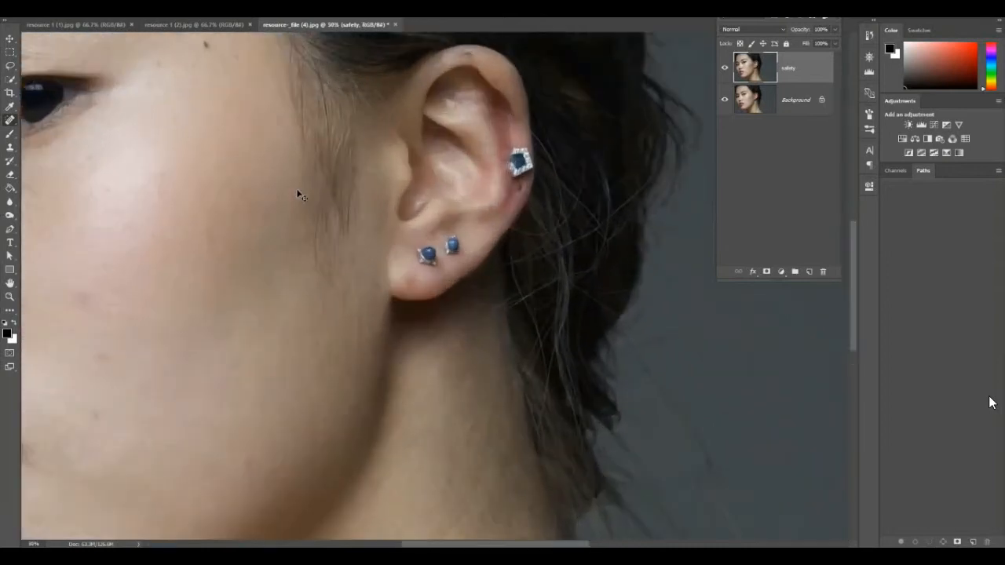
{"action": "mouse_move", "coordinate": [186, 186]}
{"action": "left_mouse_down"}
{"action": "mouse_move", "coordinate": [539, 251]}
{"action": "mouse_move", "coordinate": [635, 213]}
{"action": "mouse_move", "coordinate": [607, 106]}
{"action": "mouse_move", "coordinate": [588, 85]}
{"action": "mouse_move", "coordinate": [525, 172]}
{"action": "left_mouse_up"}
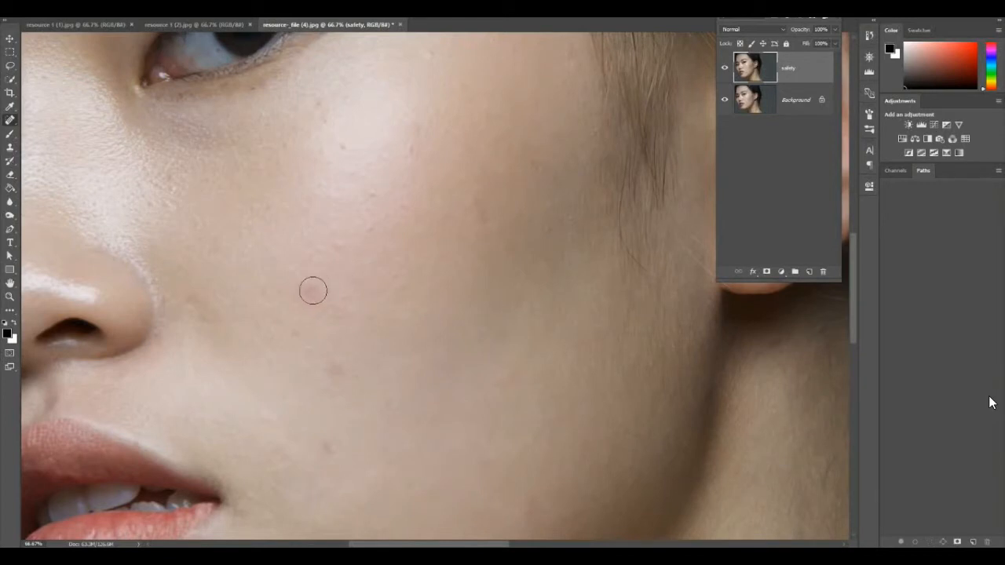
{"action": "key", "text": "["}
{"action": "key", "text": "]"}
{"action": "left_click", "coordinate": [311, 292]}
{"action": "left_click", "coordinate": [336, 369]}
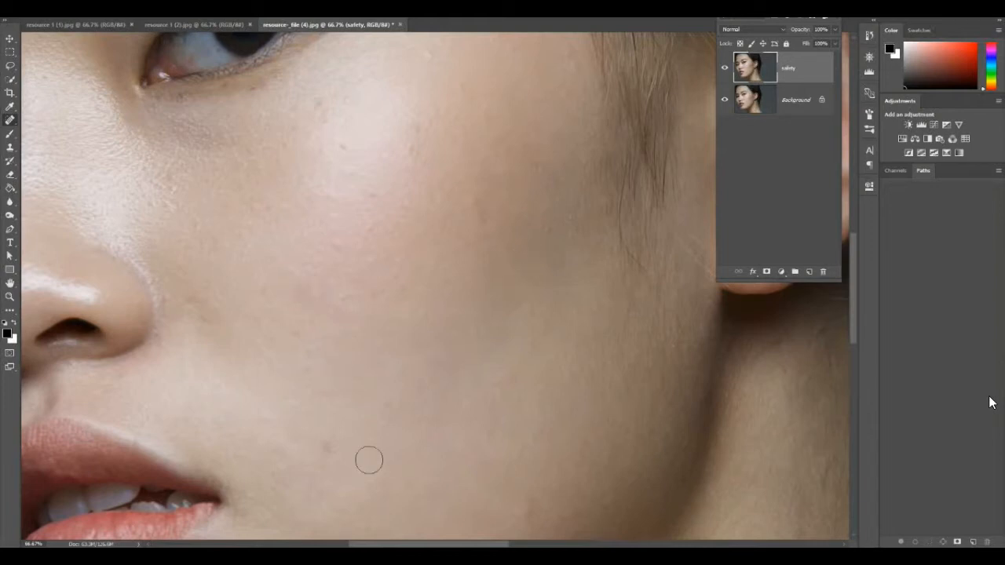
{"action": "left_click", "coordinate": [293, 332]}
{"action": "left_click", "coordinate": [269, 295]}
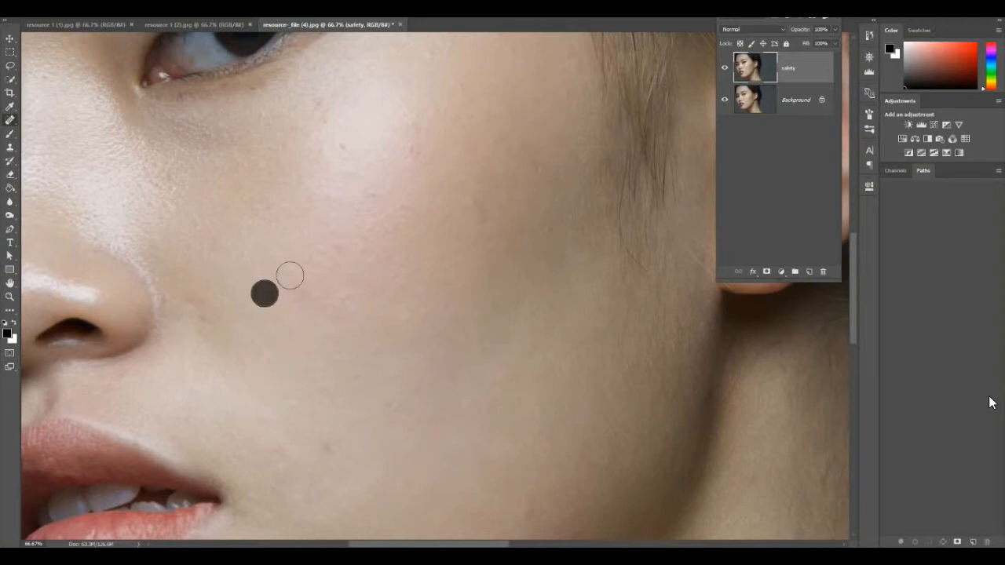
Heal the small spots on the upper cheek below the eye and toward the hairline
{"action": "left_click", "coordinate": [343, 145]}
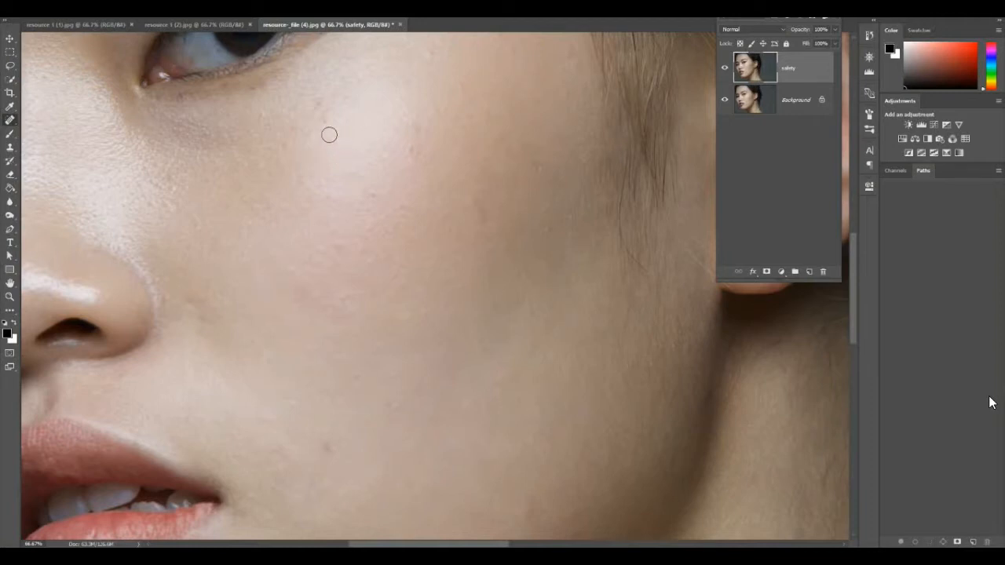
{"action": "left_click", "coordinate": [322, 105]}
{"action": "left_click", "coordinate": [430, 155]}
{"action": "left_click", "coordinate": [462, 129]}
{"action": "left_click", "coordinate": [572, 218]}
{"action": "left_click", "coordinate": [539, 167]}
Heal the skin just below the inner corner of the eye and reduce the brush size
{"action": "mouse_move", "coordinate": [283, 134]}
{"action": "left_mouse_down"}
{"action": "mouse_move", "coordinate": [305, 252]}
{"action": "mouse_move", "coordinate": [399, 255]}
{"action": "left_mouse_up"}
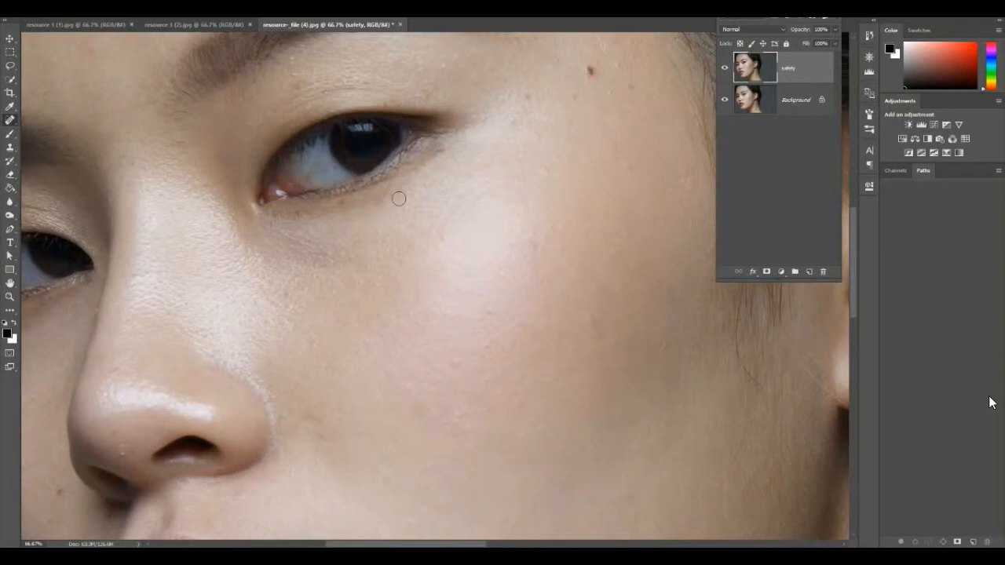
{"action": "left_click", "coordinate": [270, 216]}
{"action": "key", "text": "bracketleft"}
{"action": "key", "text": "bracketleft"}
Heal the small spots on the nose, the far cheek and the chin with the smaller brush
{"action": "left_click_drag", "start_coordinate": [478, 248], "coordinate": [584, 82]}
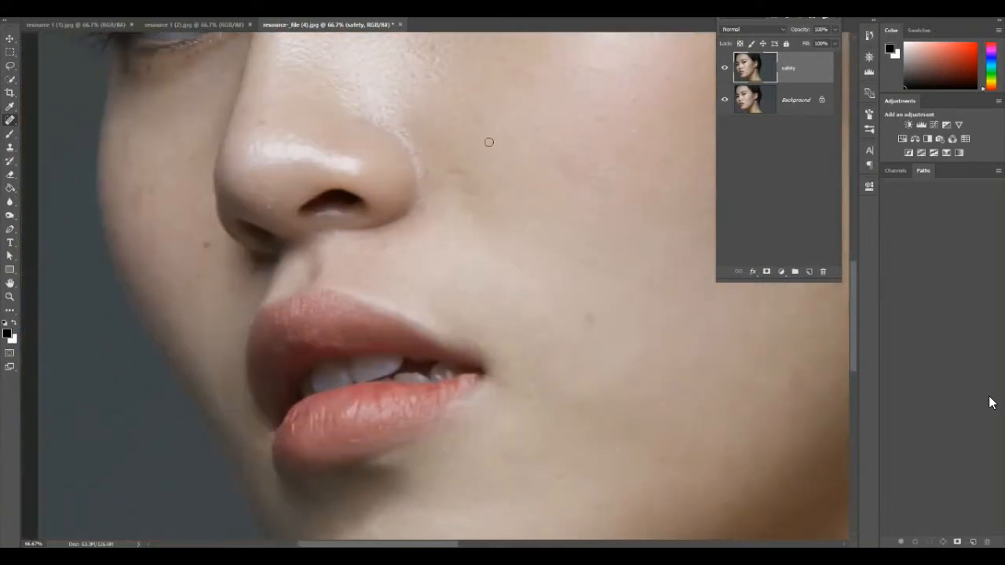
{"action": "left_click", "coordinate": [270, 207]}
{"action": "left_click", "coordinate": [188, 282]}
{"action": "left_click_drag", "start_coordinate": [586, 288], "coordinate": [493, 190]}
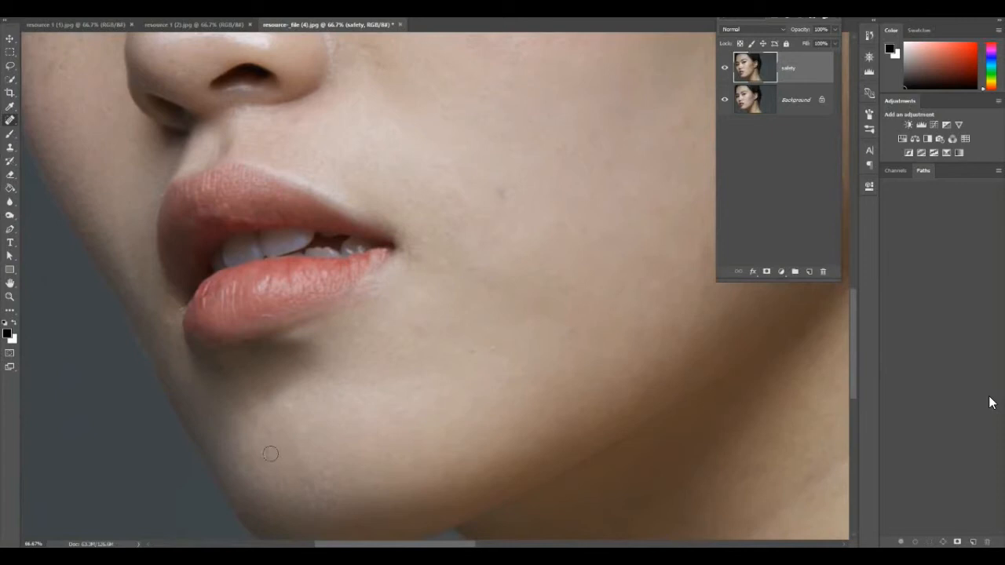
{"action": "left_click", "coordinate": [267, 456]}
Try to heal the dark mole beside the eye and heal the faint spot next to it
{"action": "left_click_drag", "start_coordinate": [561, 182], "coordinate": [520, 283]}
{"action": "mouse_move", "coordinate": [505, 191]}
{"action": "left_mouse_down"}
{"action": "mouse_move", "coordinate": [507, 278]}
{"action": "mouse_move", "coordinate": [489, 400]}
{"action": "mouse_move", "coordinate": [452, 401]}
{"action": "mouse_move", "coordinate": [414, 354]}
{"action": "left_mouse_up"}
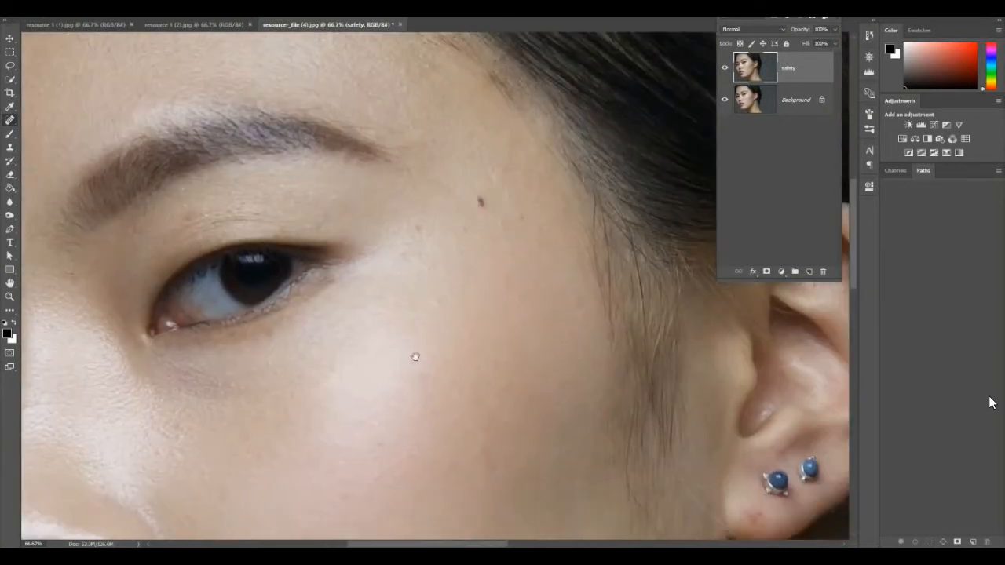
{"action": "left_click", "coordinate": [483, 201]}
{"action": "left_click", "coordinate": [520, 221]}
Heal the forehead blemishes and paint out the stray hairs hanging over the forehead with a smaller brush
{"action": "mouse_move", "coordinate": [390, 363]}
{"action": "left_mouse_down"}
{"action": "mouse_move", "coordinate": [550, 273]}
{"action": "mouse_move", "coordinate": [510, 325]}
{"action": "left_mouse_up"}
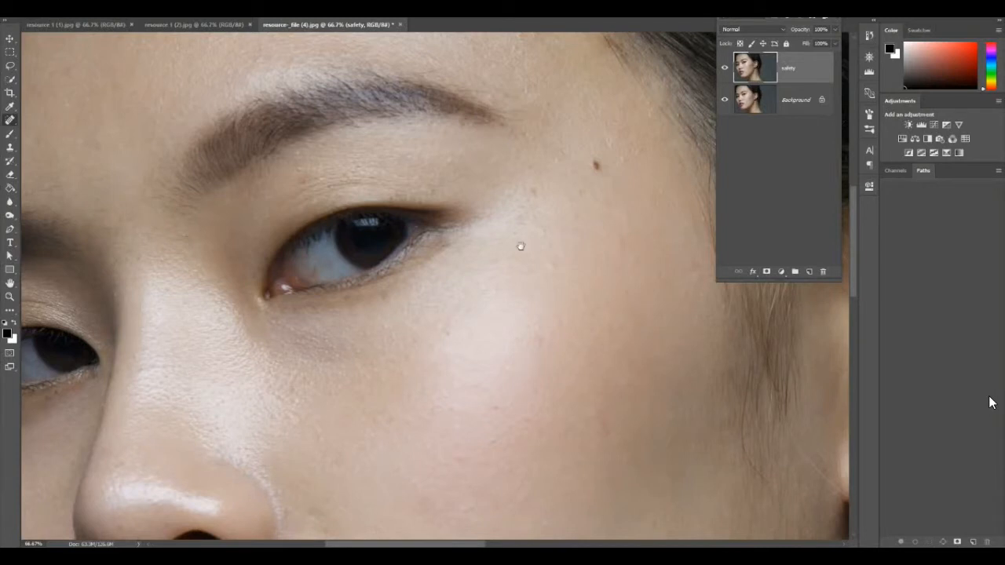
{"action": "scroll", "coordinate": [529, 193], "scroll_direction": "up", "scroll_amount": 5}
{"action": "scroll", "coordinate": [503, 256], "scroll_direction": "up", "scroll_amount": 2}
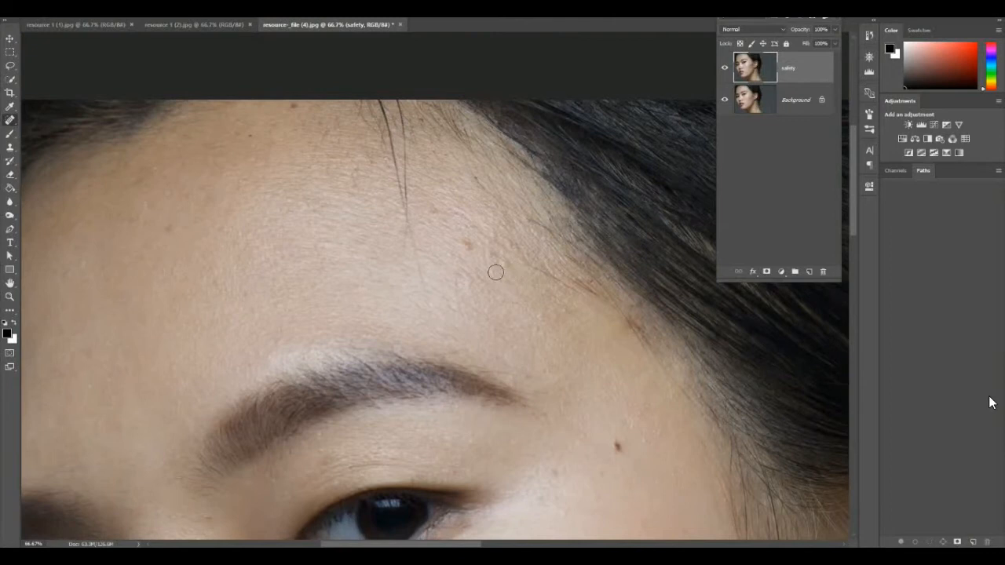
{"action": "left_click", "coordinate": [167, 228]}
{"action": "left_click", "coordinate": [468, 245]}
{"action": "key", "text": "bracketleft"}
{"action": "mouse_move", "coordinate": [419, 285]}
{"action": "left_mouse_down"}
{"action": "mouse_move", "coordinate": [379, 96]}
{"action": "mouse_move", "coordinate": [397, 95]}
{"action": "mouse_move", "coordinate": [402, 113]}
{"action": "mouse_move", "coordinate": [398, 208]}
{"action": "mouse_move", "coordinate": [393, 96]}
{"action": "left_mouse_up"}
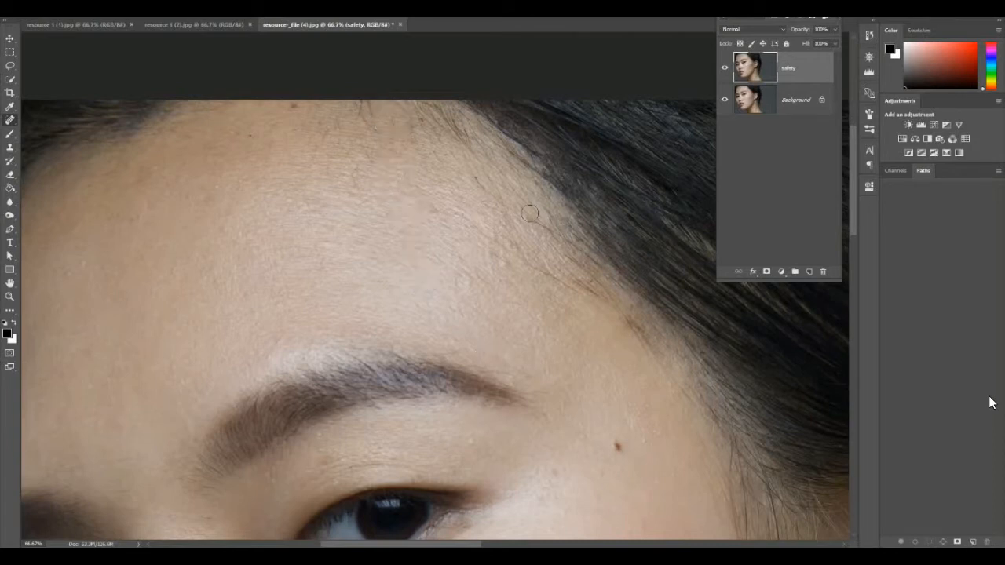
Compare the whole portrait before and after healing by toggling the safety layer's visibility
{"action": "key", "text": "ctrl+minus"}
{"action": "key", "text": "ctrl+minus"}
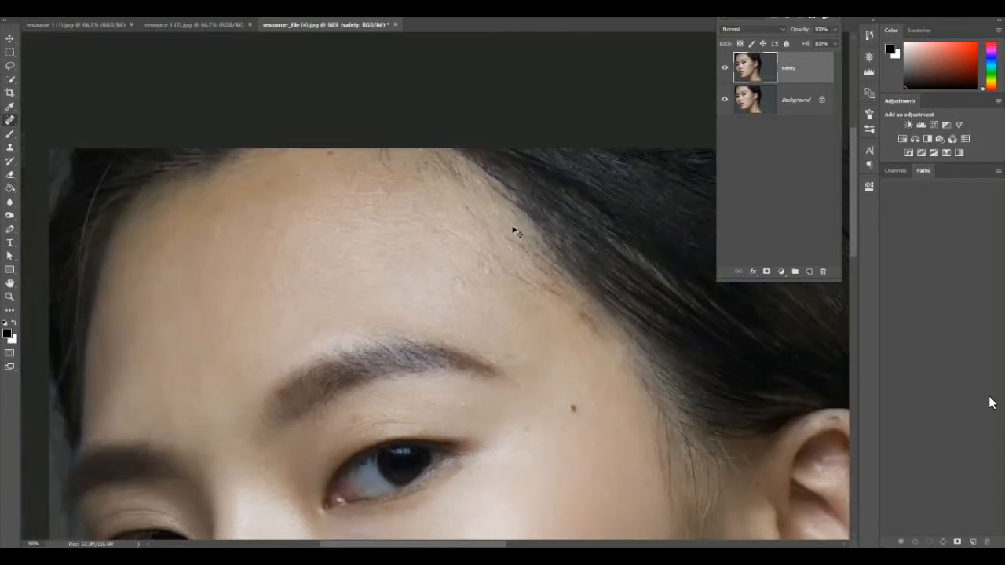
{"action": "key", "text": "ctrl+minus"}
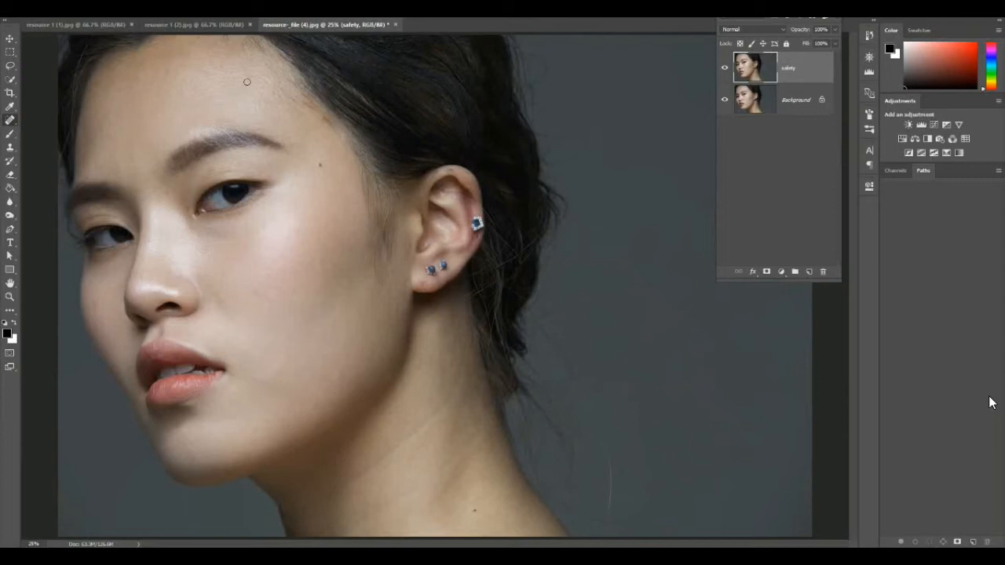
{"action": "left_click", "coordinate": [725, 69]}
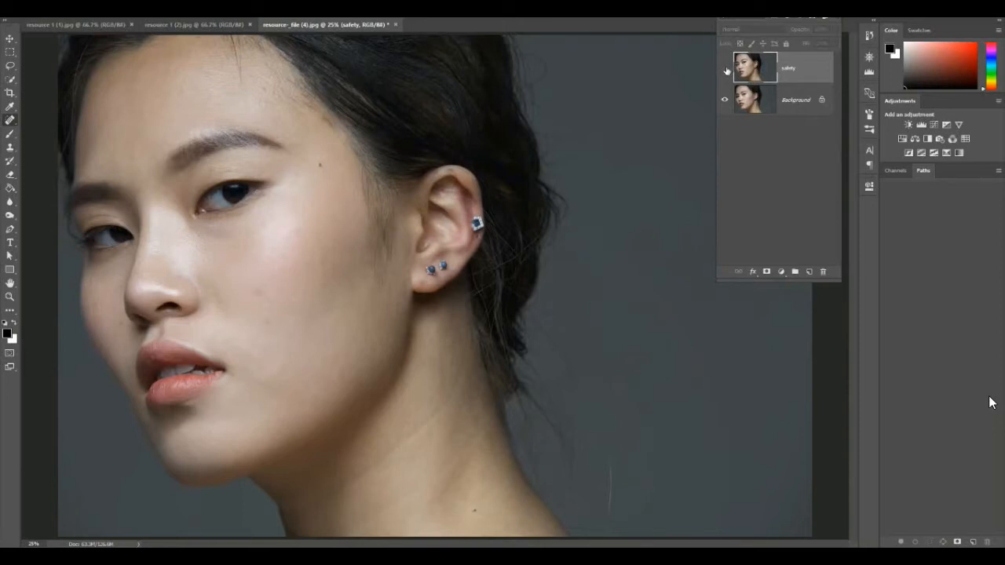
{"action": "left_click", "coordinate": [726, 69]}
{"action": "left_click", "coordinate": [726, 69]}
{"action": "left_click", "coordinate": [725, 69]}
{"action": "left_click", "coordinate": [726, 69]}
{"action": "key", "text": "shift+j"}
{"action": "left_click", "coordinate": [725, 67]}
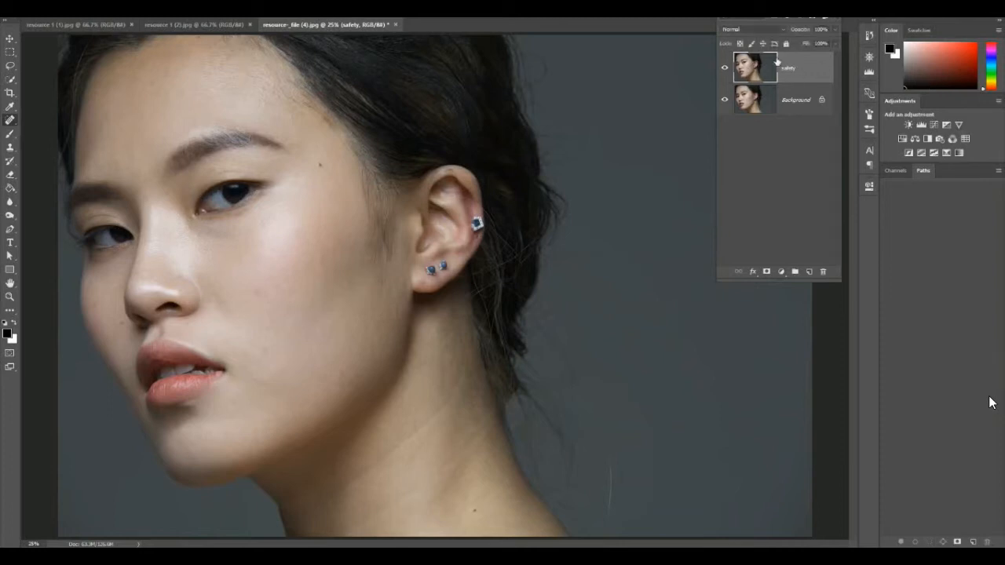
Remove the inner of the two small blue studs on the earlobe on the safety layer with the Spot Healing Brush
{"action": "left_click", "coordinate": [799, 97]}
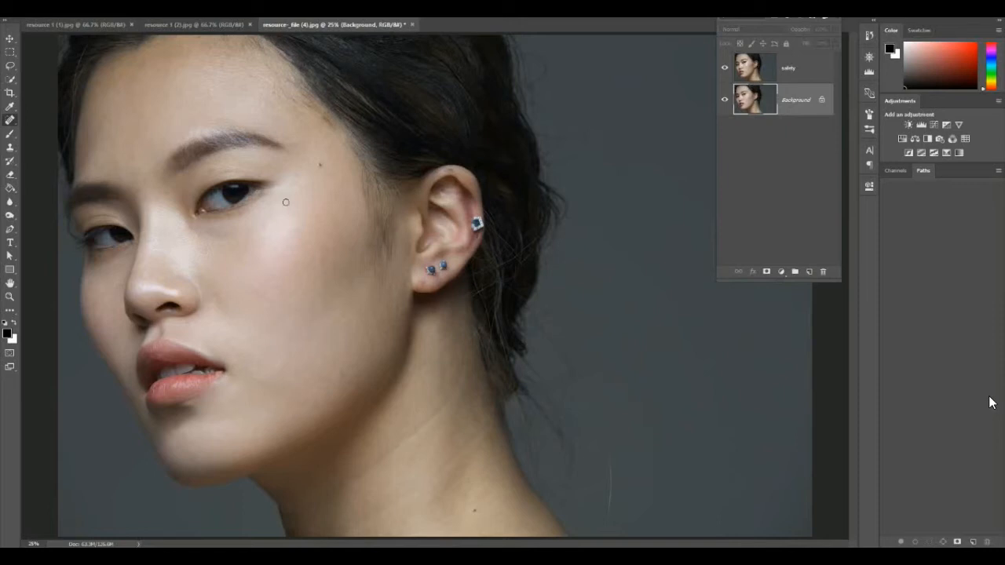
{"action": "key", "text": "ctrl+plus"}
{"action": "key", "text": "ctrl+plus"}
{"action": "key", "text": "ctrl+plus"}
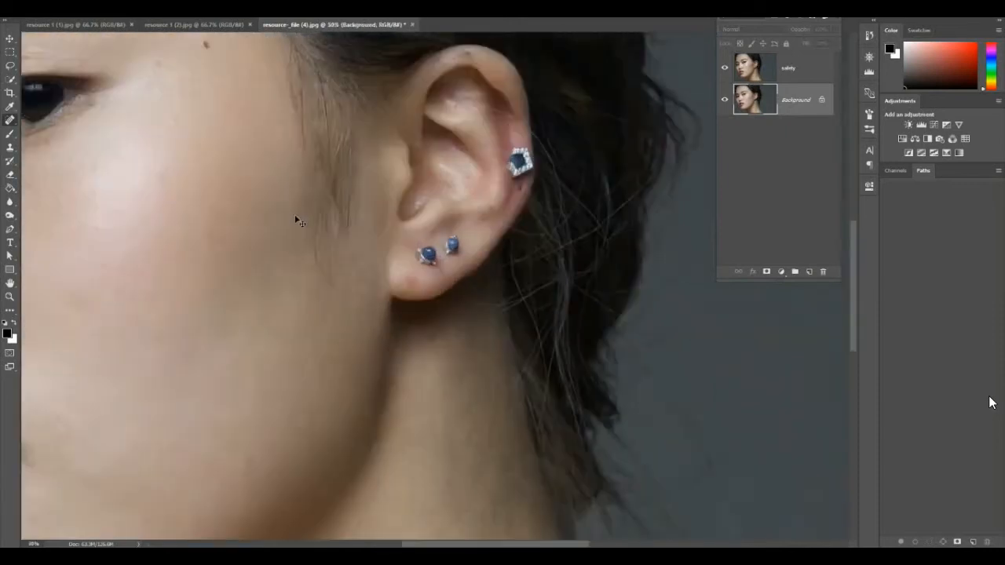
{"action": "left_click_drag", "start_coordinate": [162, 203], "coordinate": [731, 222]}
{"action": "left_click_drag", "start_coordinate": [170, 337], "coordinate": [67, 309]}
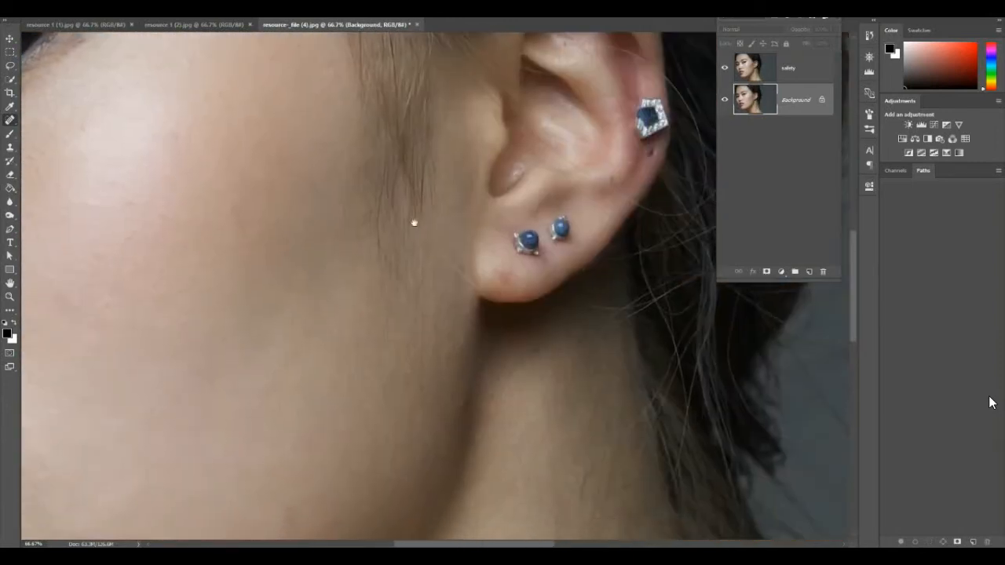
{"action": "left_click_drag", "start_coordinate": [506, 195], "coordinate": [295, 211]}
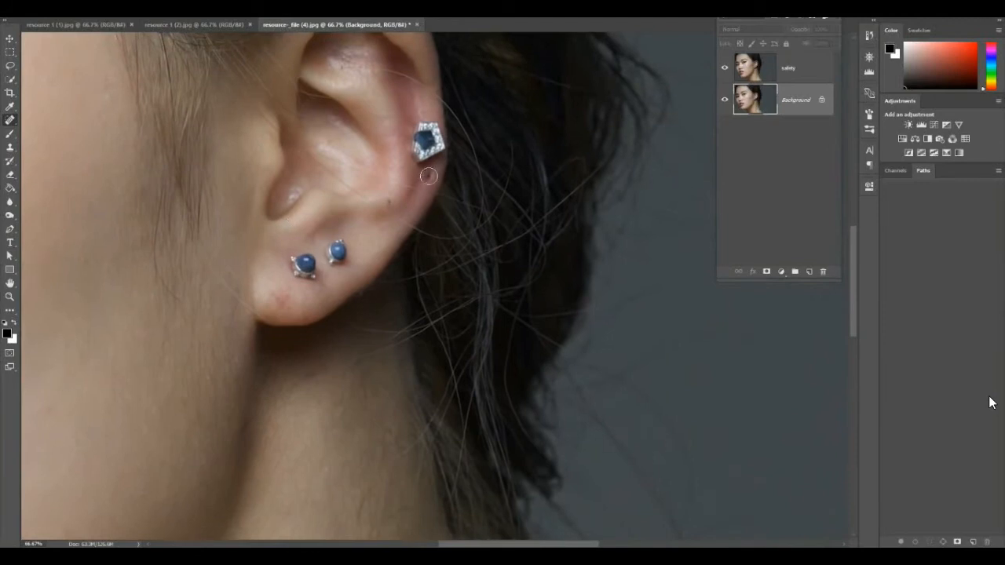
{"action": "left_click", "coordinate": [784, 70]}
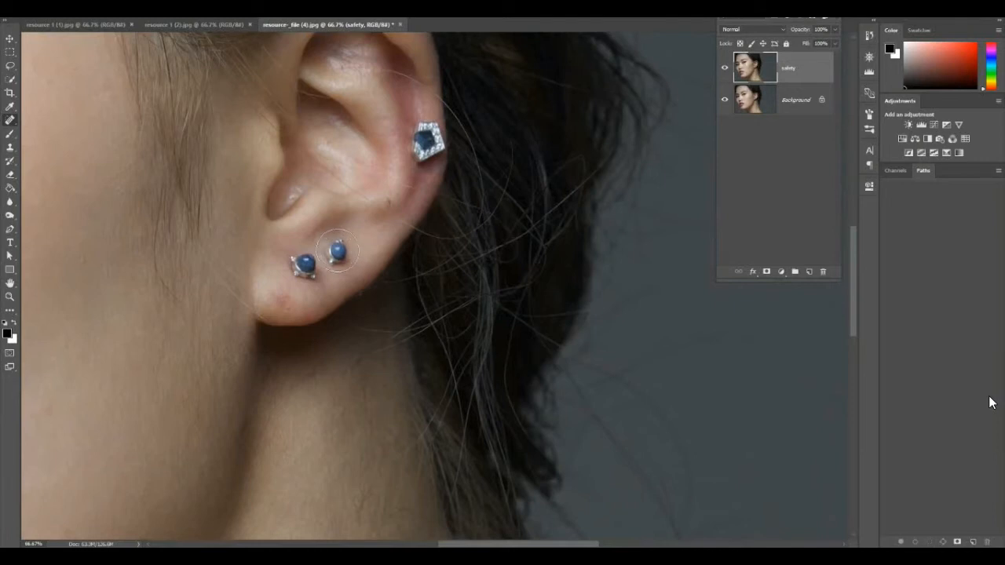
{"action": "left_click", "coordinate": [338, 252]}
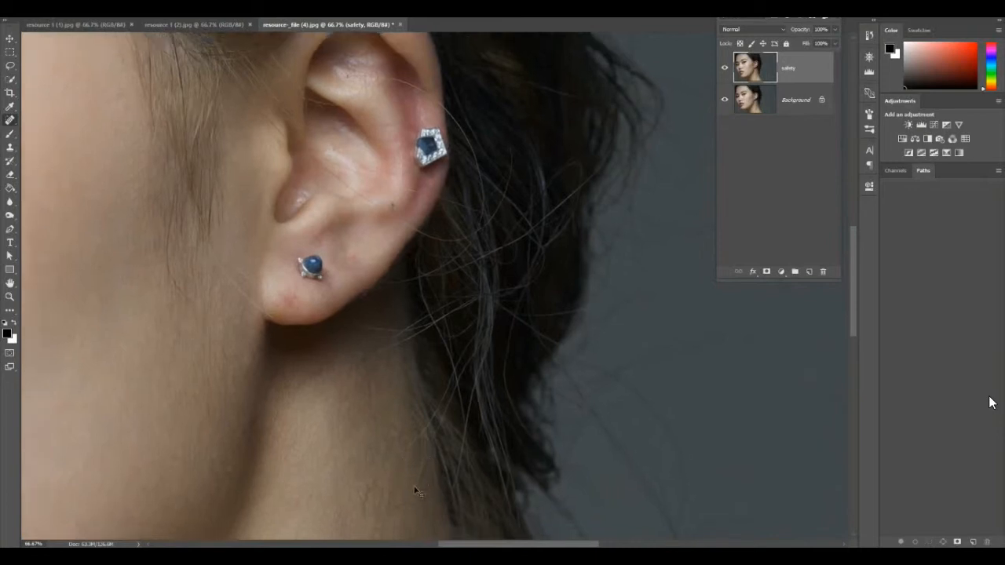
Compare the portrait and a close-up of the nose, mouth and cheek before and after by toggling the safety layer's visibility
{"action": "key", "text": "ctrl+minus"}
{"action": "key", "text": "ctrl+minus"}
{"action": "key", "text": "ctrl+minus"}
{"action": "key", "text": "ctrl+minus"}
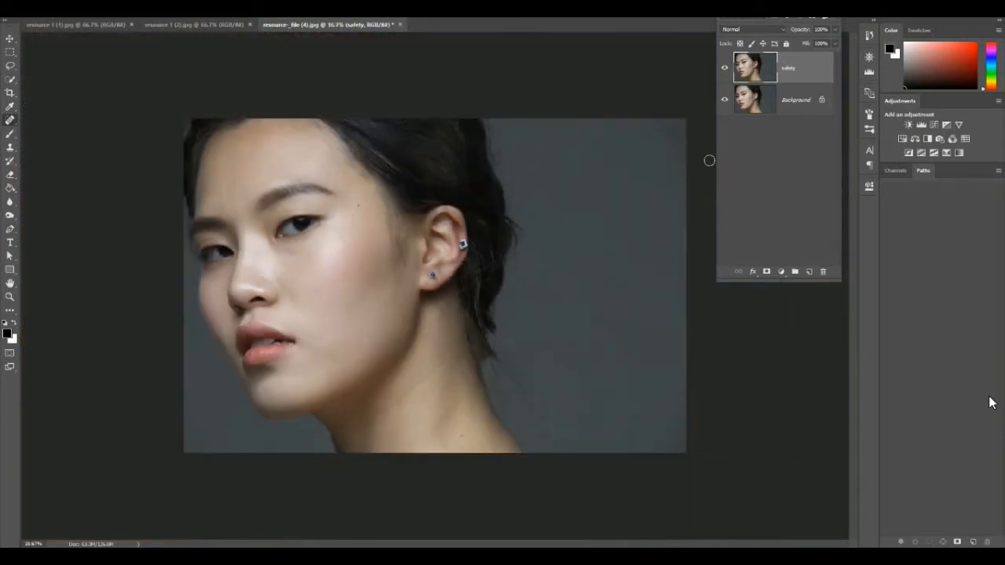
{"action": "left_click", "coordinate": [724, 67]}
{"action": "left_click", "coordinate": [726, 68]}
{"action": "left_click", "coordinate": [726, 68]}
{"action": "left_click", "coordinate": [726, 68]}
{"action": "left_click", "coordinate": [726, 68]}
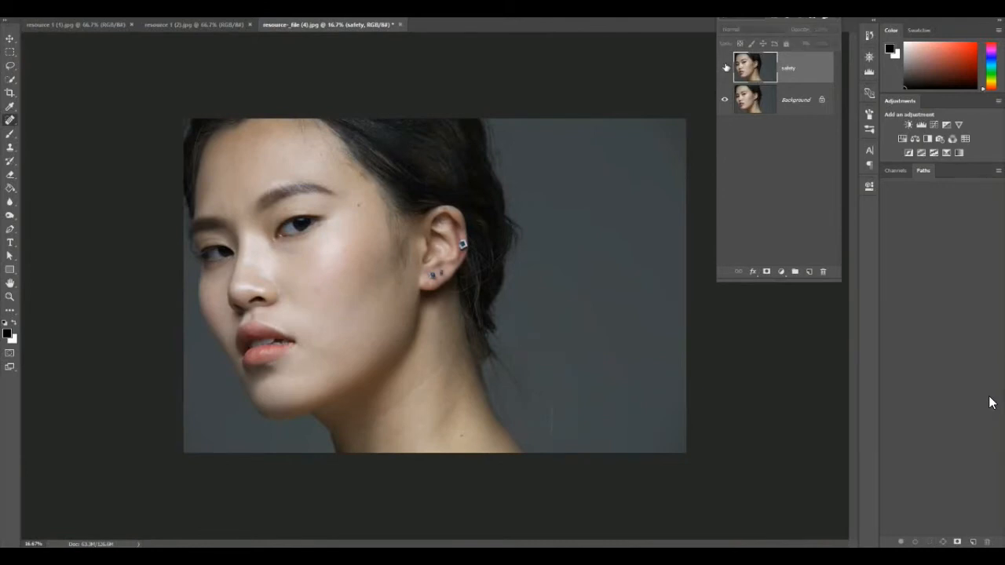
{"action": "scroll", "coordinate": [487, 188], "scroll_direction": "up", "scroll_amount": 3}
{"action": "left_click_drag", "start_coordinate": [258, 312], "coordinate": [700, 153]}
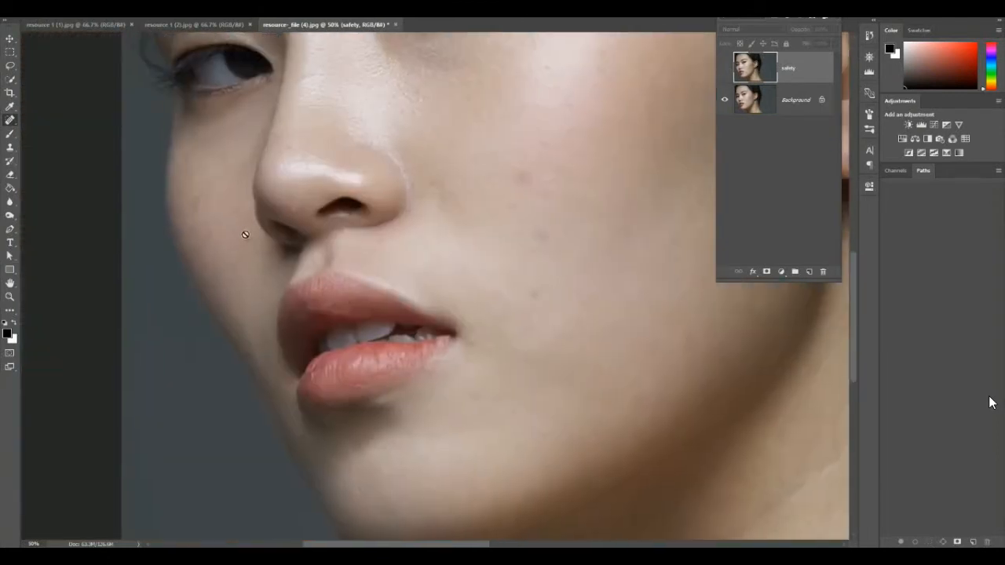
{"action": "left_click", "coordinate": [724, 68]}
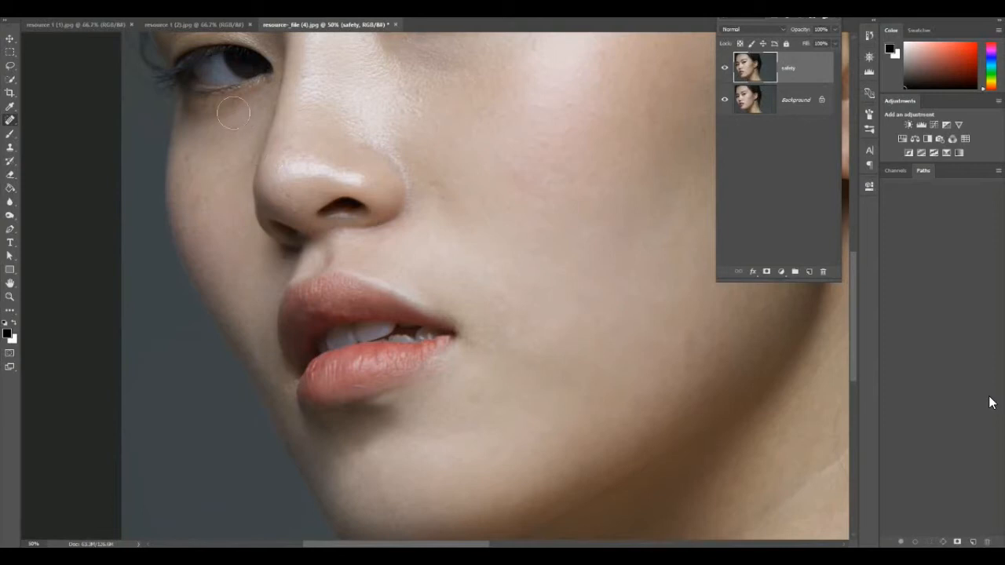
Heal the small marks along the upper rim of the ear with a smaller brush
{"action": "key", "text": "bracketleft"}
{"action": "key", "text": "bracketleft"}
{"action": "key", "text": "bracketleft"}
{"action": "mouse_move", "coordinate": [552, 113]}
{"action": "left_mouse_down"}
{"action": "mouse_move", "coordinate": [267, 274]}
{"action": "mouse_move", "coordinate": [150, 323]}
{"action": "left_mouse_up"}
{"action": "mouse_move", "coordinate": [352, 130]}
{"action": "left_mouse_down"}
{"action": "mouse_move", "coordinate": [316, 276]}
{"action": "mouse_move", "coordinate": [38, 188]}
{"action": "mouse_move", "coordinate": [134, 207]}
{"action": "left_mouse_up"}
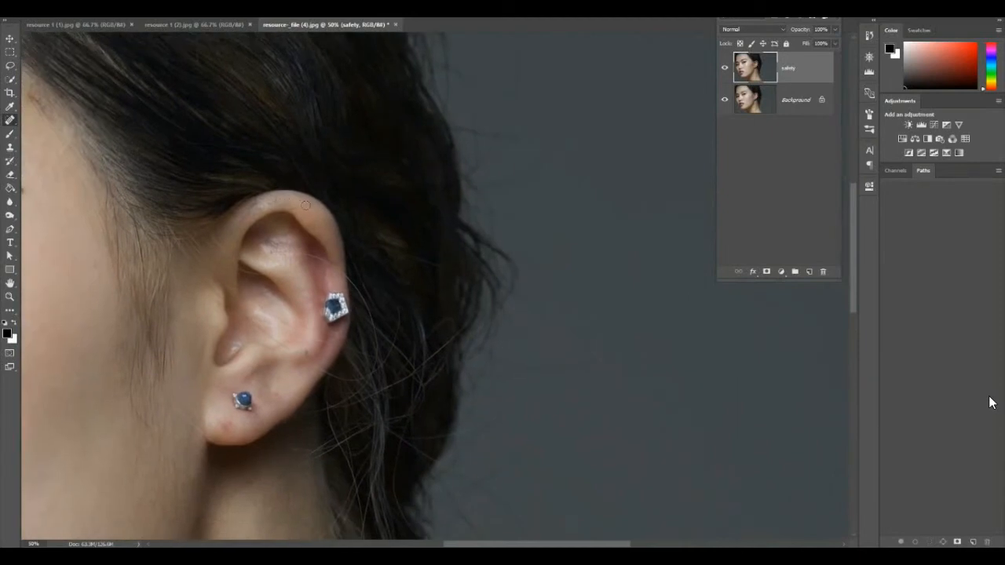
{"action": "left_click", "coordinate": [270, 201]}
{"action": "left_click", "coordinate": [270, 199]}
{"action": "left_click", "coordinate": [283, 197]}
{"action": "left_click", "coordinate": [269, 202]}
{"action": "left_click", "coordinate": [278, 198]}
{"action": "left_click", "coordinate": [268, 198]}
{"action": "left_click", "coordinate": [263, 199]}
{"action": "left_click", "coordinate": [252, 203]}
{"action": "left_click", "coordinate": [270, 198]}
{"action": "left_click", "coordinate": [252, 203]}
{"action": "left_click", "coordinate": [274, 198]}
{"action": "left_click", "coordinate": [285, 197]}
Heal the dark mole low on the neck and view the whole portrait again
{"action": "mouse_move", "coordinate": [250, 406]}
{"action": "left_mouse_down"}
{"action": "mouse_move", "coordinate": [331, 236]}
{"action": "mouse_move", "coordinate": [448, 86]}
{"action": "mouse_move", "coordinate": [611, 32]}
{"action": "left_mouse_up"}
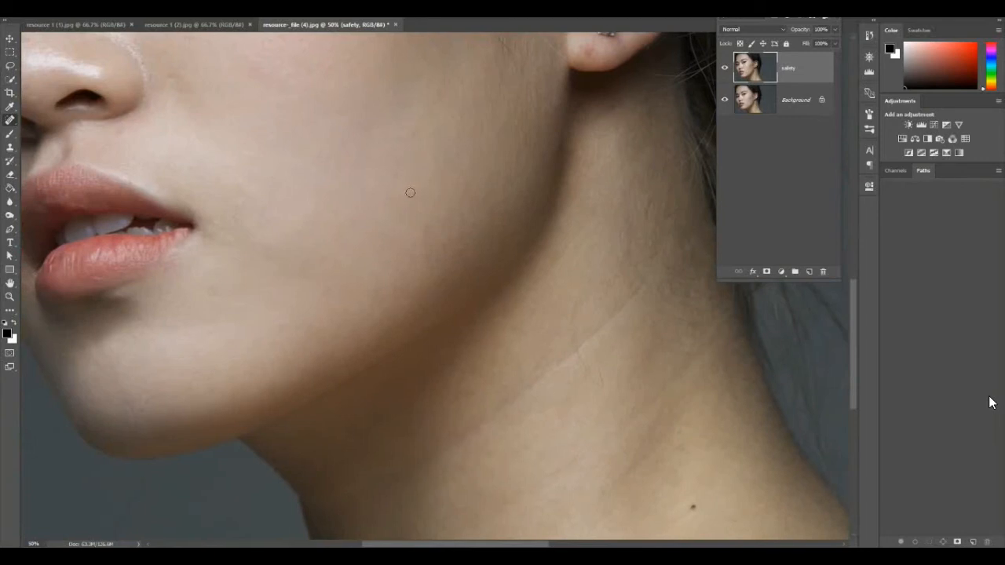
{"action": "left_click_drag", "start_coordinate": [511, 331], "coordinate": [404, 160]}
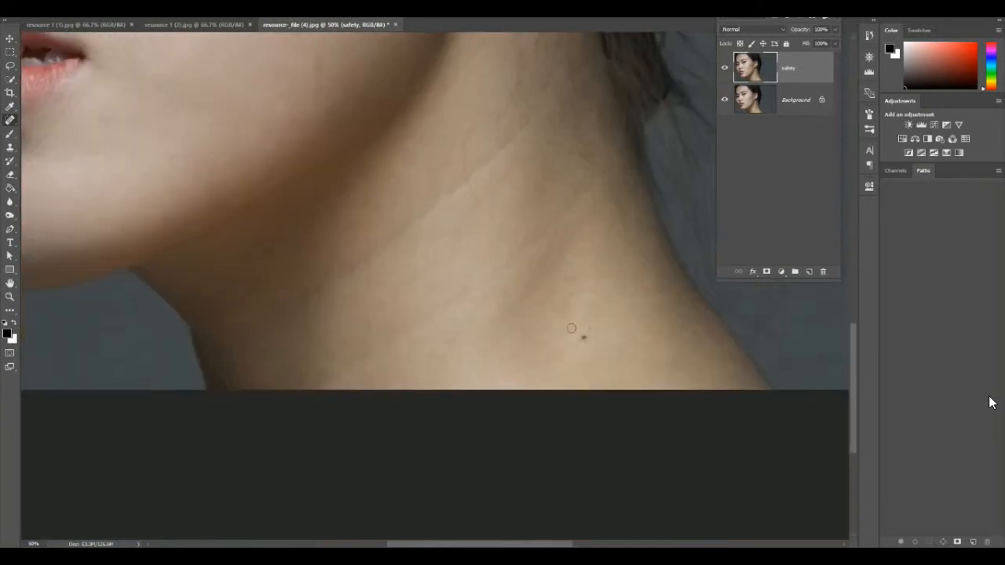
{"action": "left_click", "coordinate": [583, 338]}
{"action": "key", "text": "space"}
{"action": "mouse_move", "coordinate": [455, 246]}
{"action": "left_mouse_down"}
{"action": "mouse_move", "coordinate": [531, 359]}
{"action": "mouse_move", "coordinate": [574, 310]}
{"action": "mouse_move", "coordinate": [570, 348]}
{"action": "left_mouse_up"}
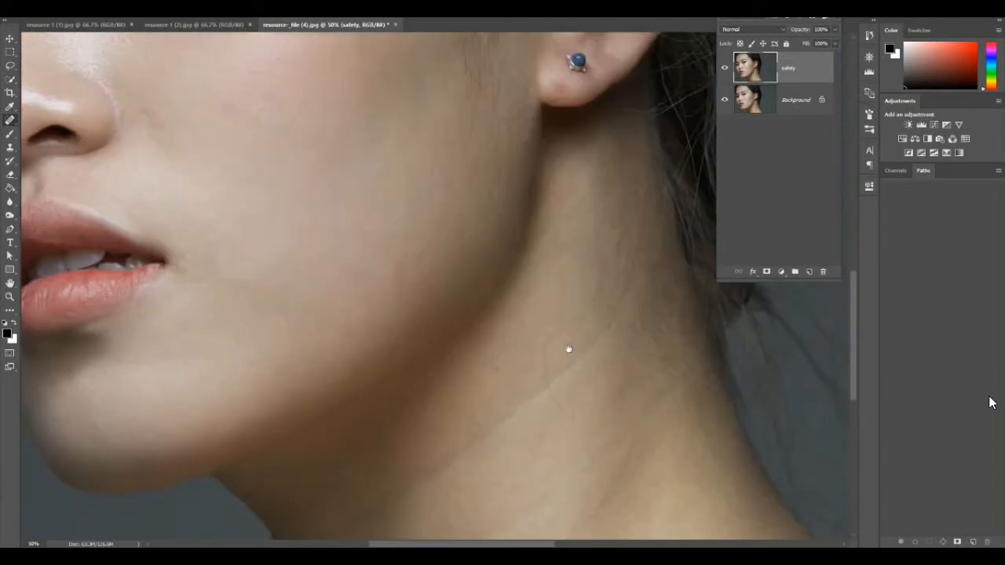
{"action": "left_click_drag", "start_coordinate": [554, 300], "coordinate": [576, 395]}
{"action": "left_click_drag", "start_coordinate": [388, 168], "coordinate": [440, 305]}
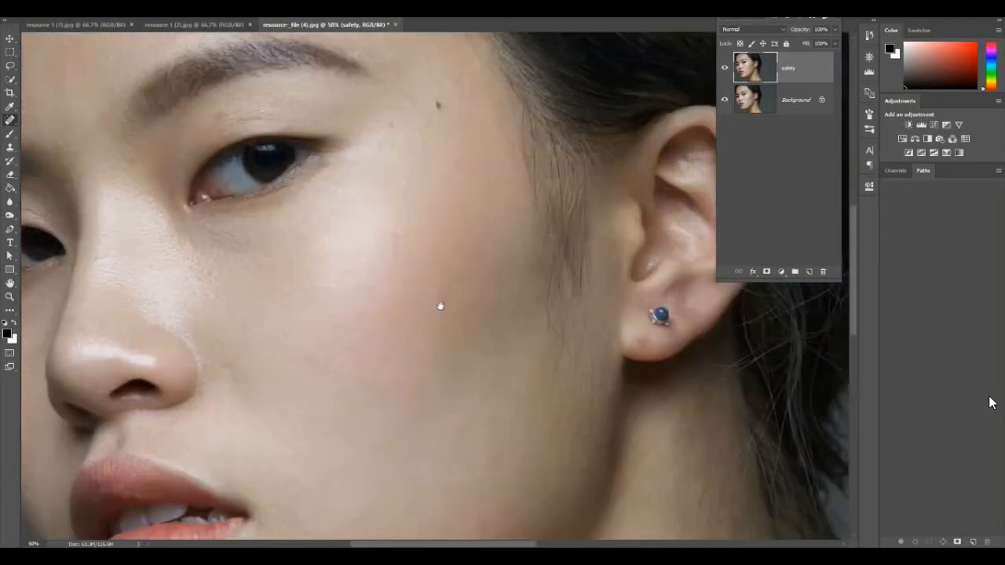
{"action": "key", "text": "ctrl+minus"}
{"action": "key", "text": "ctrl+minus"}
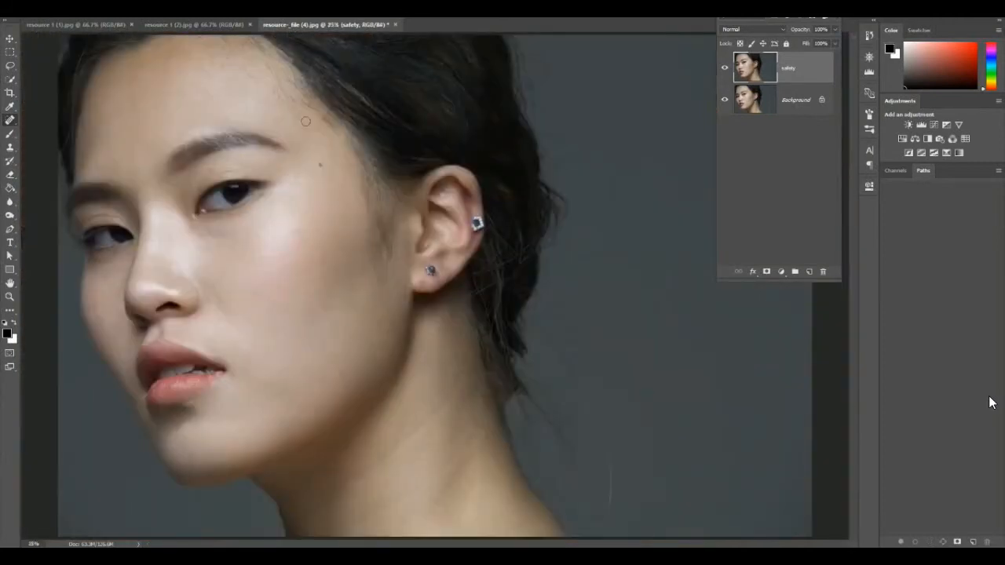
Switch to resource 1 (1).jpg and paint out the rope behind, between and in front of the blue shoes with the Spot Healing Brush
{"action": "left_click", "coordinate": [75, 24]}
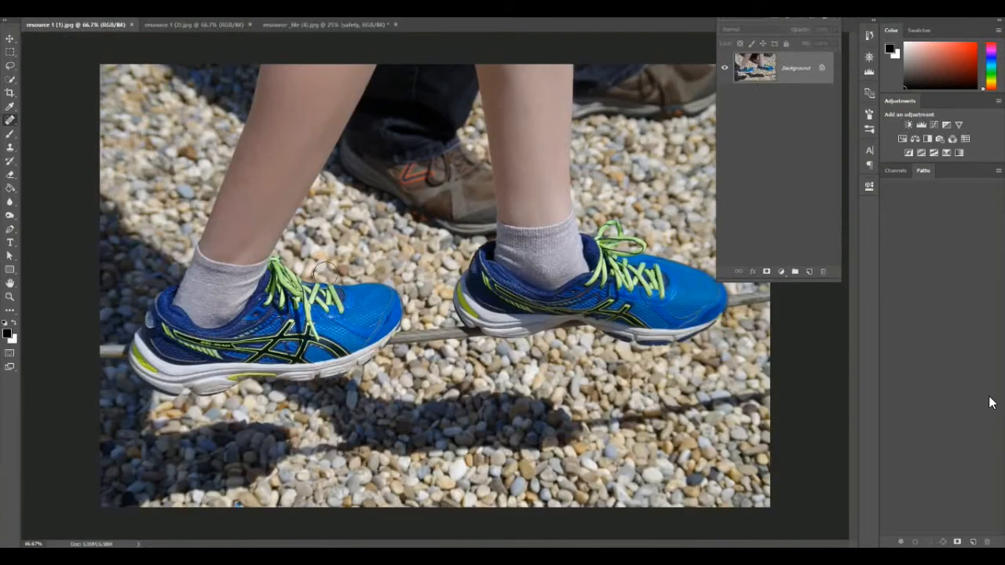
{"action": "left_click_drag", "start_coordinate": [777, 8], "coordinate": [843, 8]}
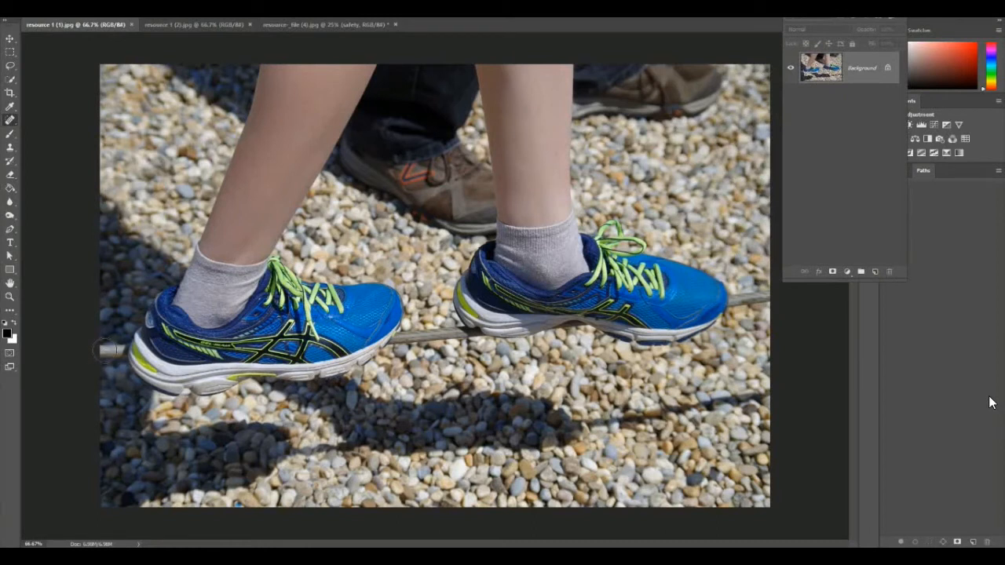
{"action": "left_click_drag", "start_coordinate": [105, 350], "coordinate": [115, 350]}
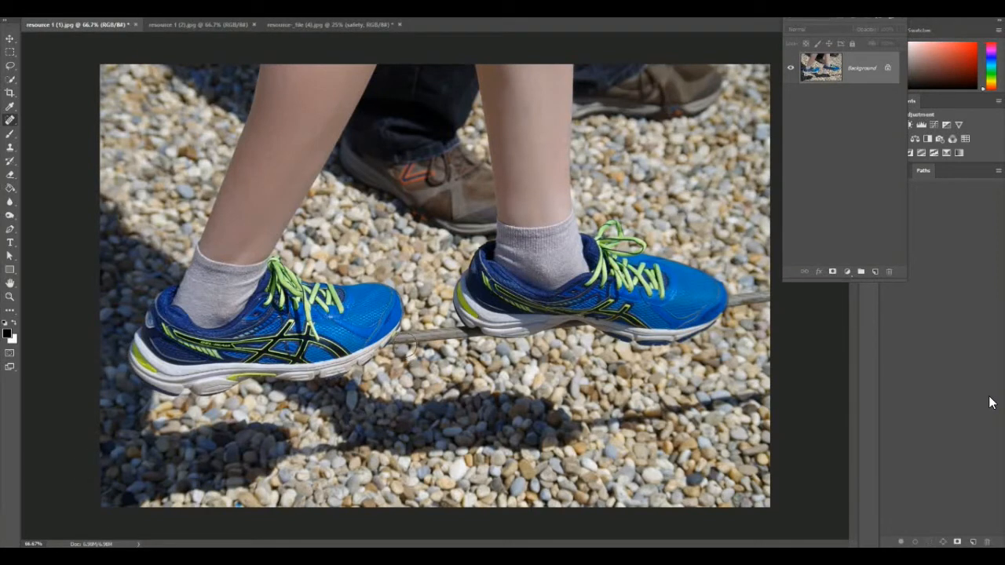
{"action": "left_click_drag", "start_coordinate": [403, 339], "coordinate": [467, 343]}
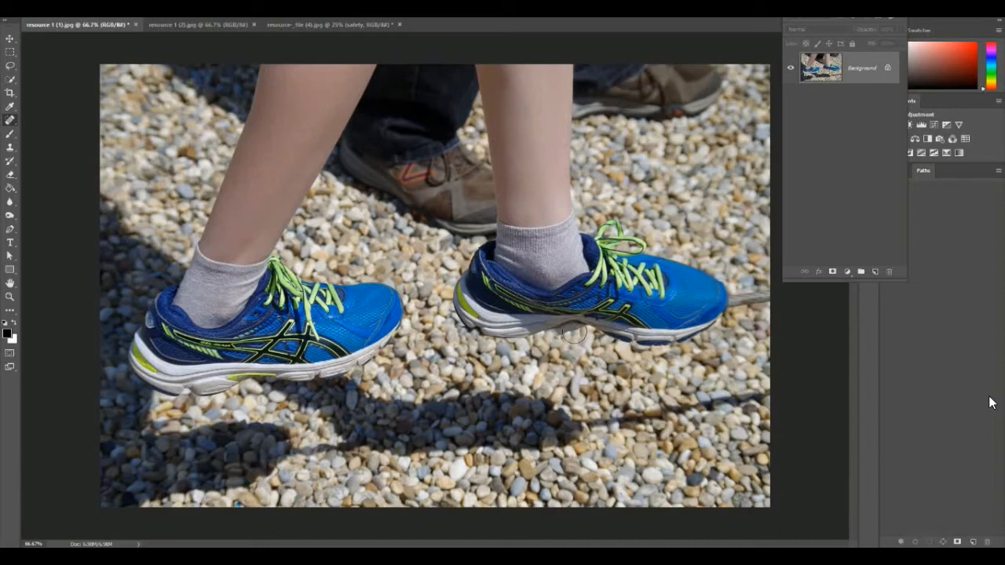
{"action": "left_click", "coordinate": [739, 303]}
{"action": "left_click_drag", "start_coordinate": [739, 302], "coordinate": [765, 298]}
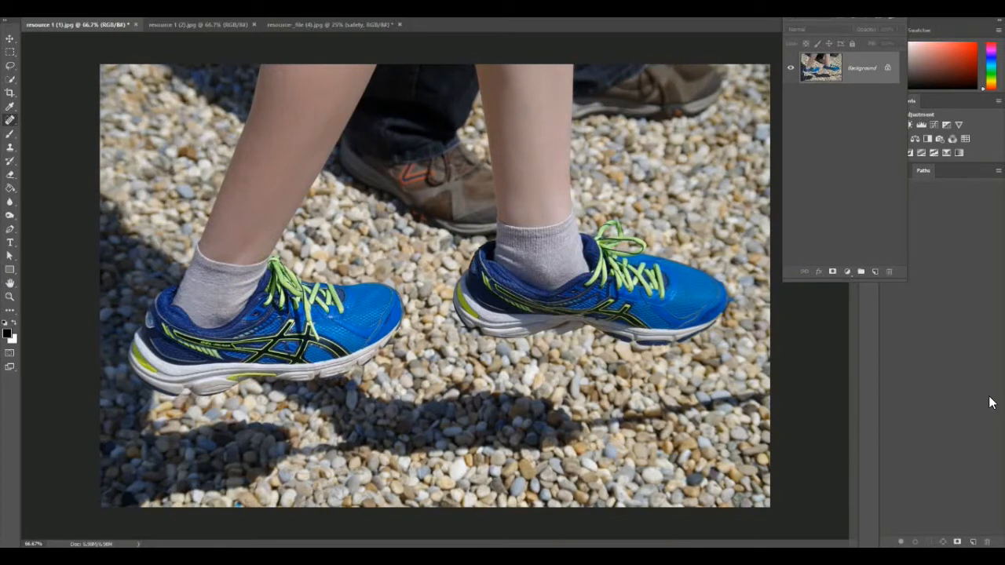
Check the brush settings and paint out the rope's thin shadow across the gravel below the front shoe
{"action": "left_click", "coordinate": [31, 11]}
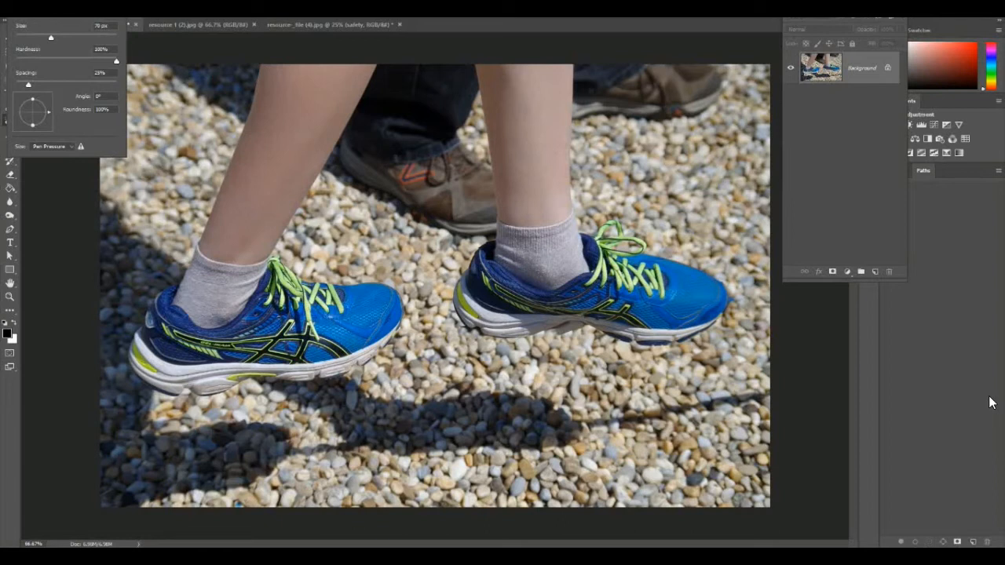
{"action": "left_click", "coordinate": [490, 280]}
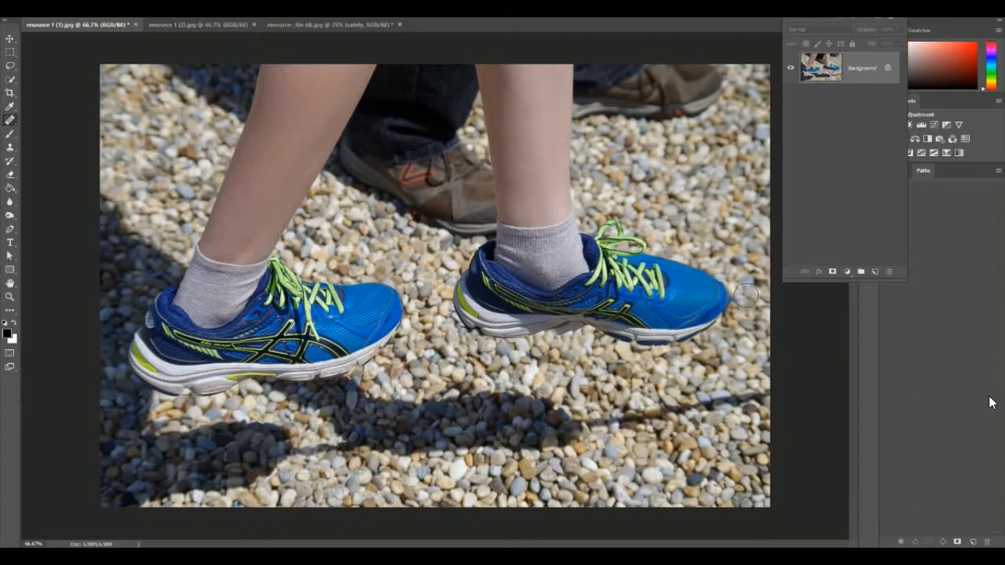
{"action": "mouse_move", "coordinate": [597, 421]}
{"action": "left_mouse_down"}
{"action": "mouse_move", "coordinate": [673, 396]}
{"action": "mouse_move", "coordinate": [765, 391]}
{"action": "mouse_move", "coordinate": [750, 402]}
{"action": "left_mouse_up"}
{"action": "left_click", "coordinate": [599, 428]}
{"action": "left_click", "coordinate": [634, 423]}
{"action": "left_click", "coordinate": [301, 450]}
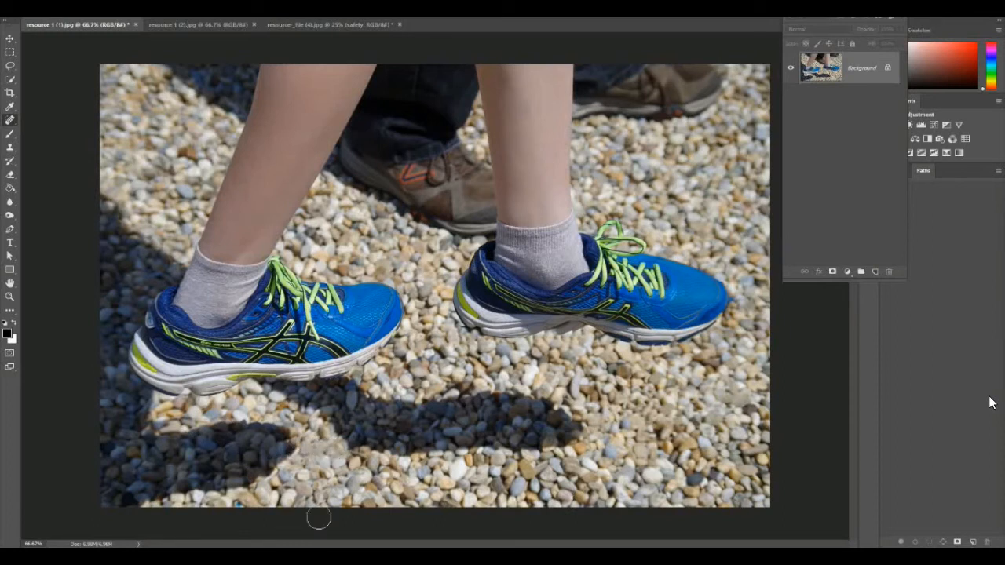
{"action": "left_click", "coordinate": [668, 415]}
{"action": "left_click", "coordinate": [699, 414]}
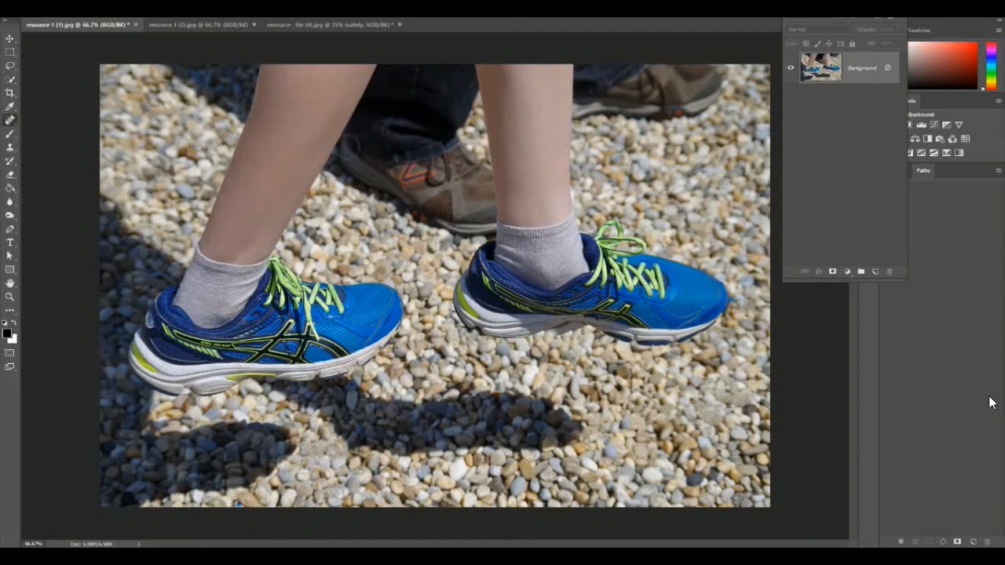
Switch to resource 1 (2).jpg and duplicate the Background layer
{"action": "left_click", "coordinate": [219, 26]}
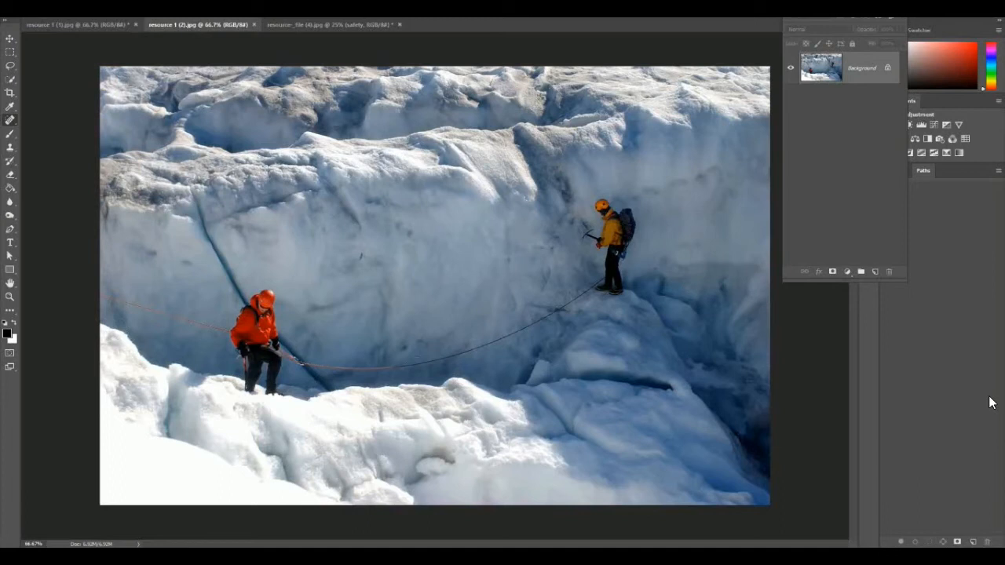
{"action": "key", "text": "ctrl+plus"}
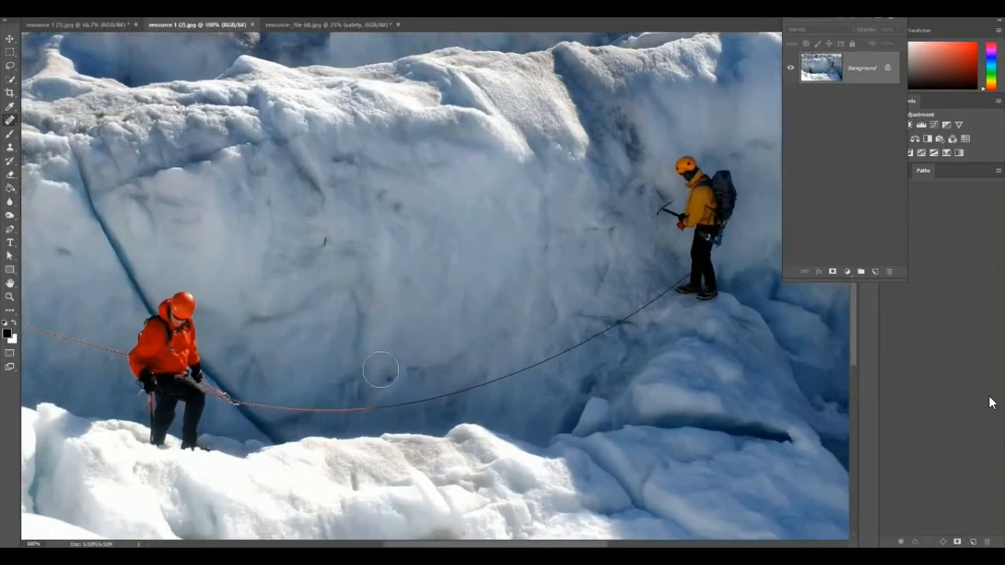
{"action": "left_click_drag", "start_coordinate": [380, 370], "coordinate": [288, 198]}
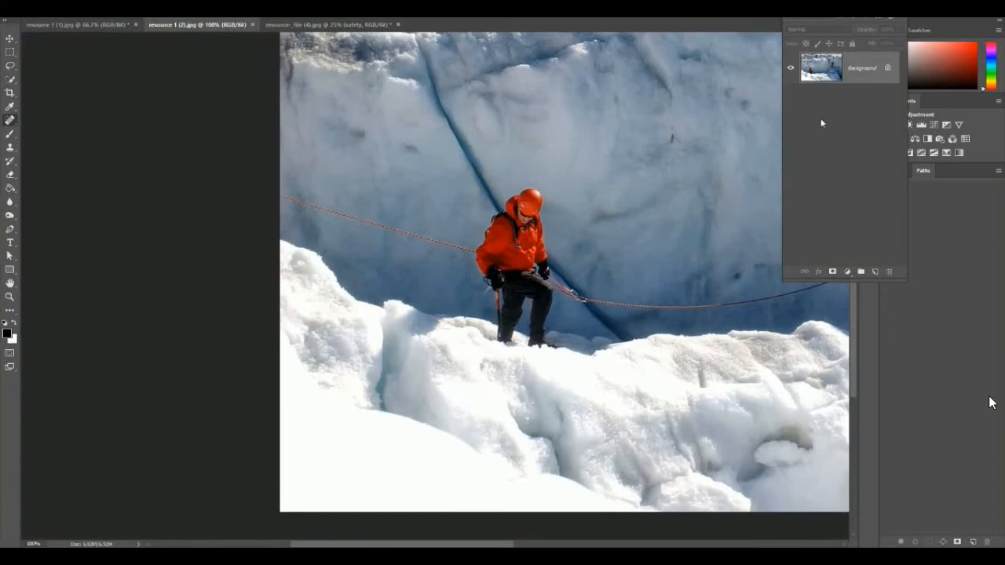
{"action": "left_click_drag", "start_coordinate": [863, 71], "coordinate": [875, 272]}
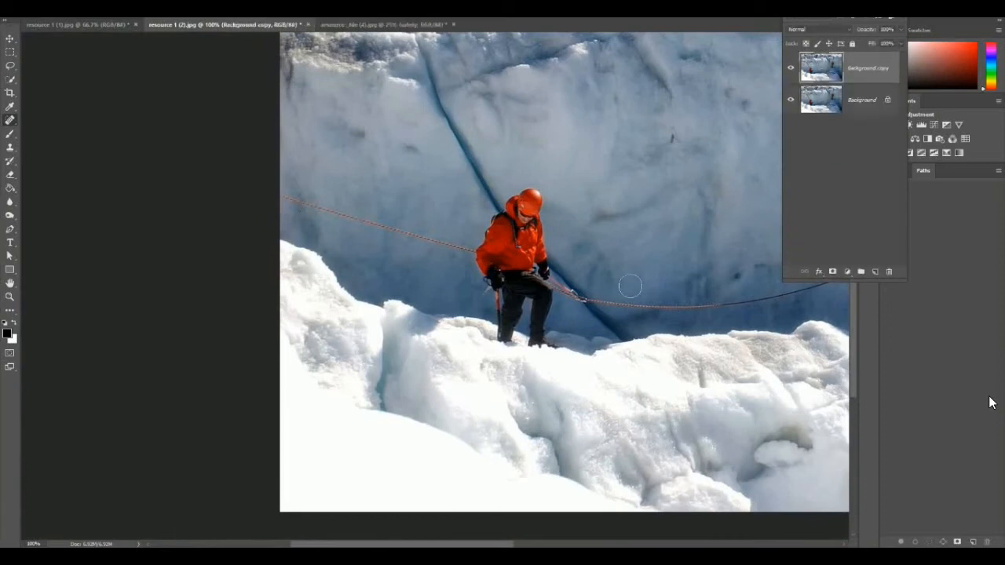
Paint out the climbing rope behind the red climber, between both climbers and at the yellow climber's feet on the copied layer
{"action": "mouse_move", "coordinate": [278, 196]}
{"action": "left_mouse_down"}
{"action": "mouse_move", "coordinate": [337, 205]}
{"action": "mouse_move", "coordinate": [462, 250]}
{"action": "left_mouse_up"}
{"action": "mouse_move", "coordinate": [682, 267]}
{"action": "left_mouse_down"}
{"action": "mouse_move", "coordinate": [500, 213]}
{"action": "mouse_move", "coordinate": [391, 205]}
{"action": "left_mouse_up"}
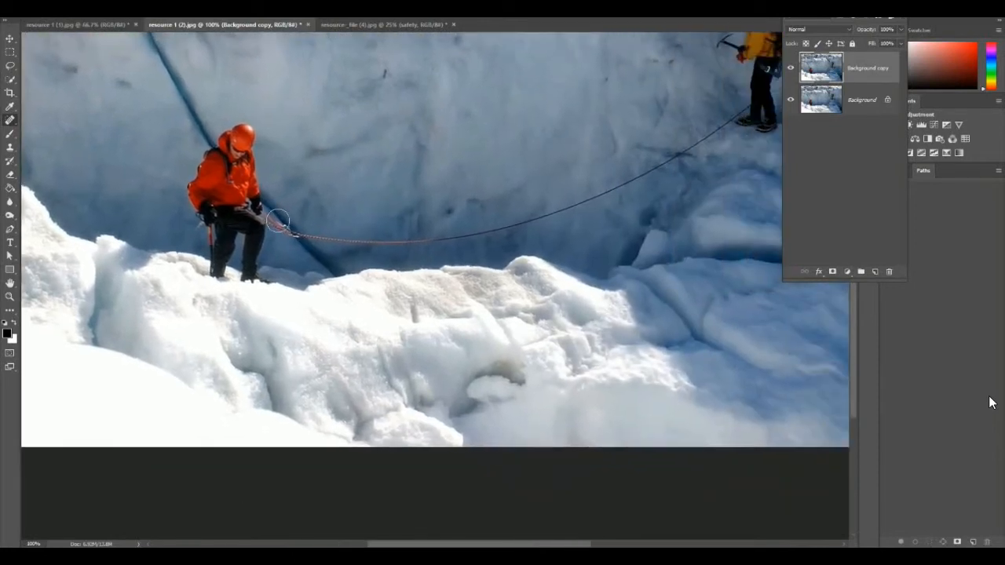
{"action": "mouse_move", "coordinate": [278, 222]}
{"action": "left_mouse_down"}
{"action": "mouse_move", "coordinate": [497, 238]}
{"action": "mouse_move", "coordinate": [568, 213]}
{"action": "mouse_move", "coordinate": [726, 120]}
{"action": "left_mouse_up"}
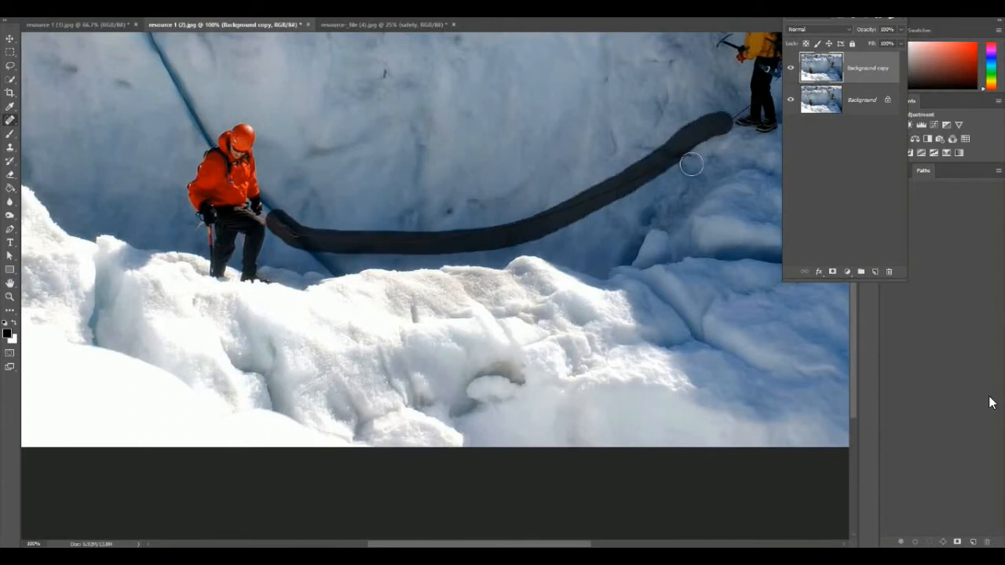
{"action": "left_click_drag", "start_coordinate": [692, 154], "coordinate": [503, 206]}
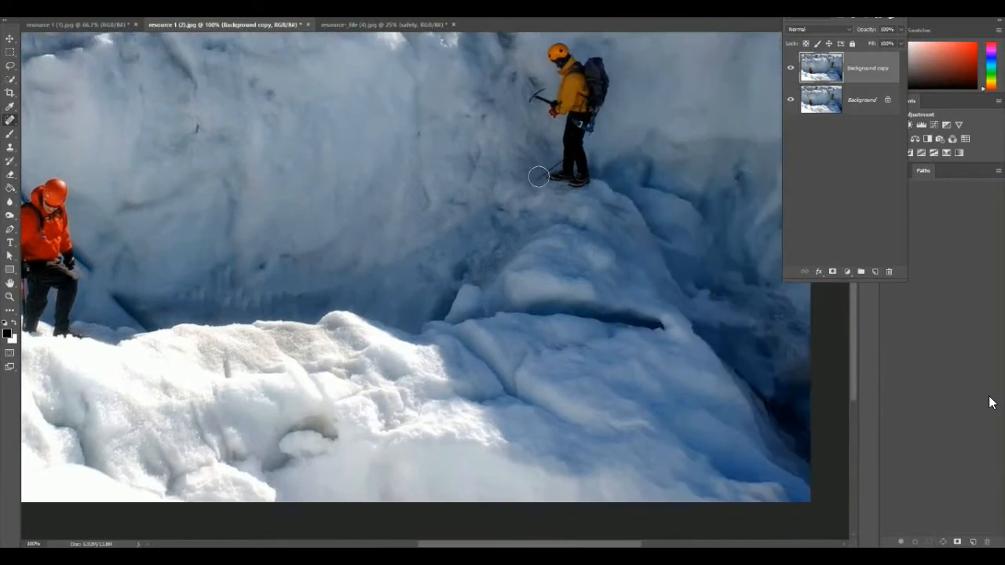
{"action": "left_click_drag", "start_coordinate": [537, 177], "coordinate": [558, 163]}
{"action": "left_click_drag", "start_coordinate": [516, 157], "coordinate": [657, 197]}
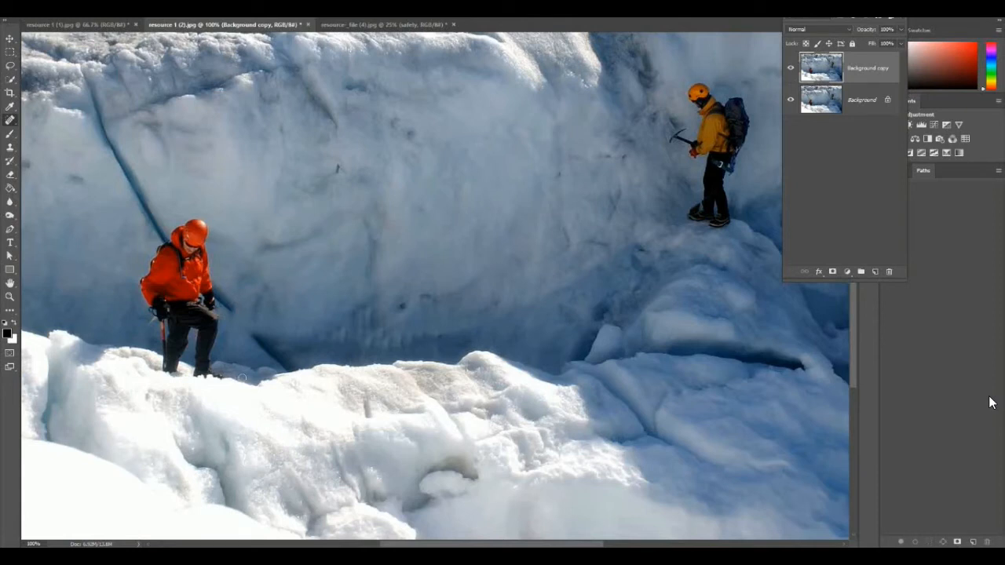
Heal the uneven patches along the shaded base of the ice wall beside the red climber with a larger brush
{"action": "key", "text": "bracketright"}
{"action": "key", "text": "bracketright"}
{"action": "key", "text": "bracketright"}
{"action": "key", "text": "bracketright"}
{"action": "key", "text": "bracketright"}
{"action": "key", "text": "bracketright"}
{"action": "key", "text": "bracketright"}
{"action": "left_click", "coordinate": [311, 330]}
{"action": "left_click", "coordinate": [397, 341]}
{"action": "left_click", "coordinate": [413, 339]}
Touch up the remaining streaks and spots along the base of the ice wall above the snow ridge with a smaller brush
{"action": "key", "text": "bracketleft"}
{"action": "key", "text": "bracketleft"}
{"action": "key", "text": "bracketleft"}
{"action": "key", "text": "bracketleft"}
{"action": "key", "text": "bracketleft"}
{"action": "key", "text": "bracketleft"}
{"action": "left_click", "coordinate": [366, 307]}
{"action": "left_click", "coordinate": [354, 314]}
{"action": "left_click", "coordinate": [372, 319]}
{"action": "left_click", "coordinate": [308, 342]}
{"action": "left_click_drag", "start_coordinate": [332, 341], "coordinate": [367, 330]}
{"action": "left_click", "coordinate": [385, 333]}
{"action": "left_click", "coordinate": [420, 338]}
{"action": "left_click", "coordinate": [459, 318]}
{"action": "left_click", "coordinate": [475, 318]}
{"action": "left_click_drag", "start_coordinate": [488, 315], "coordinate": [516, 314]}
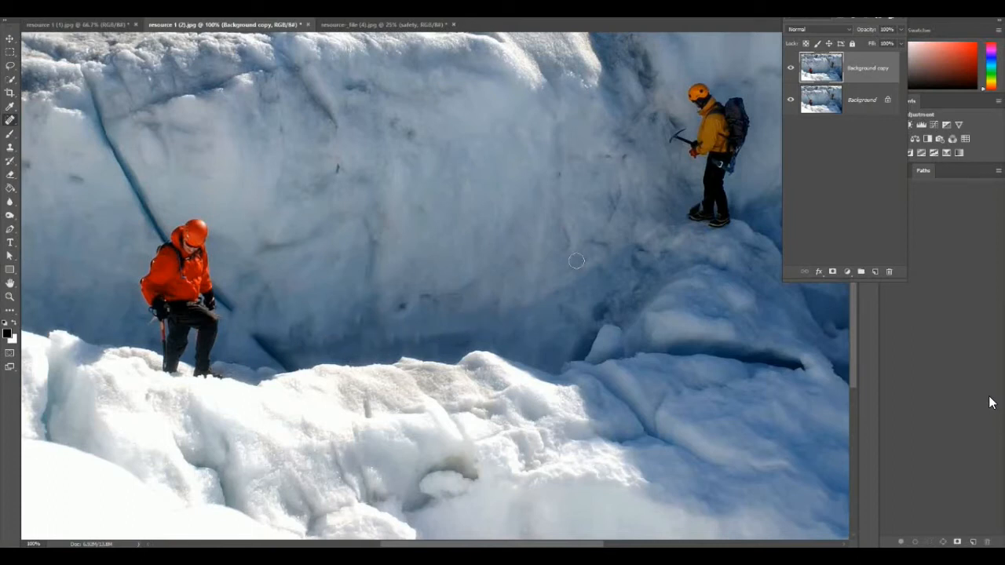
{"action": "left_click_drag", "start_coordinate": [576, 261], "coordinate": [278, 306]}
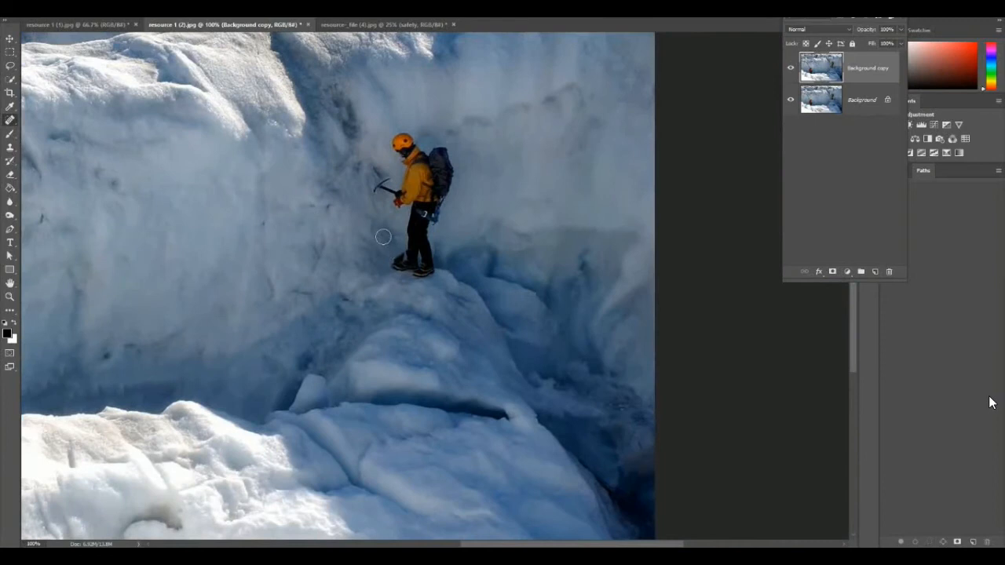
Remove the climber in the yellow jacket from the ice wall on the copied layer with a much larger healing brush
{"action": "key", "text": "bracketright"}
{"action": "key", "text": "bracketright"}
{"action": "key", "text": "bracketright"}
{"action": "key", "text": "bracketright"}
{"action": "key", "text": "bracketright"}
{"action": "key", "text": "bracketright"}
{"action": "key", "text": "bracketright"}
{"action": "key", "text": "bracketright"}
{"action": "key", "text": "bracketright"}
{"action": "key", "text": "bracketright"}
{"action": "key", "text": "bracketright"}
{"action": "key", "text": "bracketright"}
{"action": "key", "text": "bracketright"}
{"action": "key", "text": "bracketright"}
{"action": "key", "text": "bracketright"}
{"action": "key", "text": "bracketright"}
{"action": "key", "text": "bracketleft"}
{"action": "key", "text": "bracketleft"}
{"action": "key", "text": "bracketleft"}
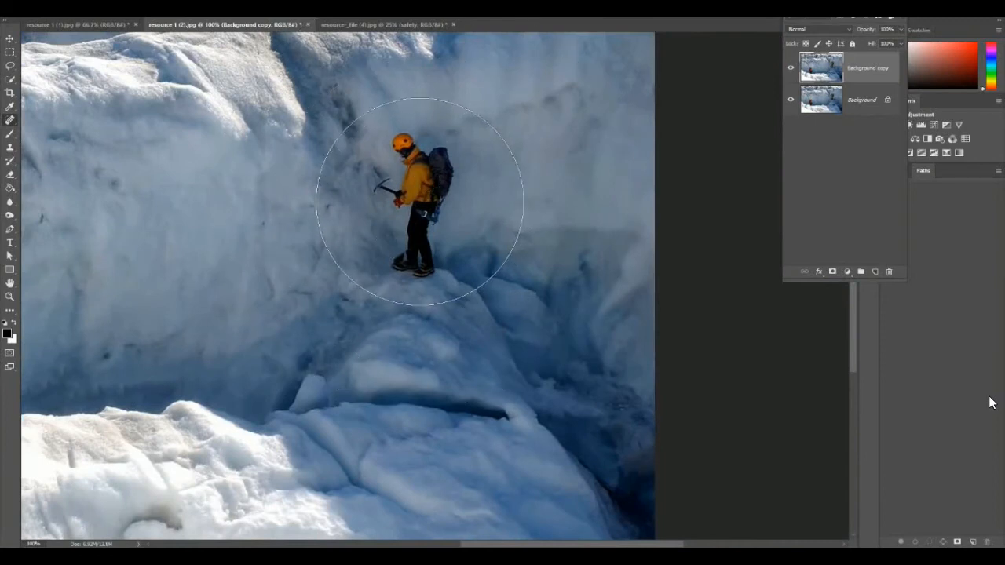
{"action": "left_click", "coordinate": [420, 201]}
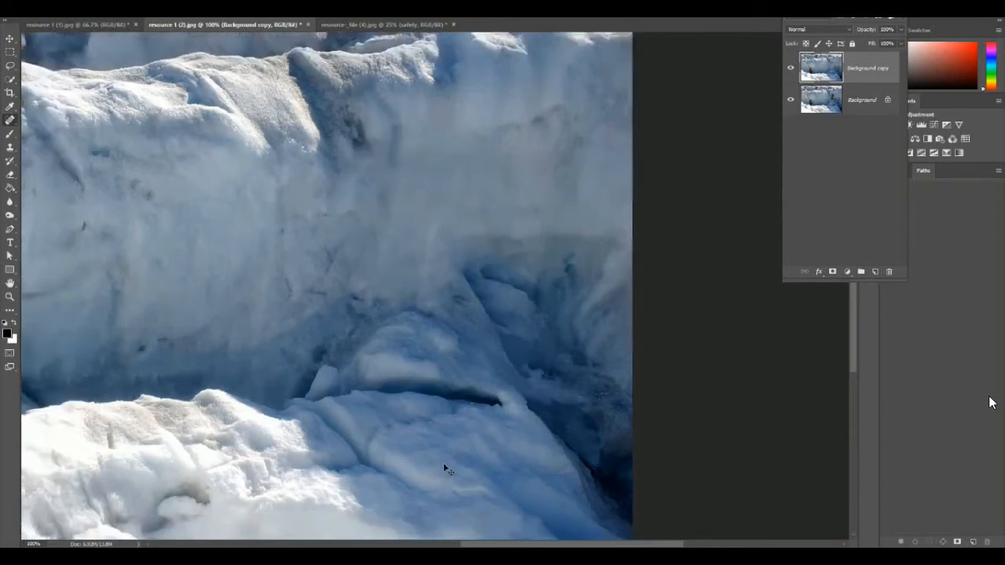
Compare the retouched glacier photo with the original by repeatedly hiding and showing the Background copy layer
{"action": "key", "text": "ctrl+minus"}
{"action": "key", "text": "ctrl+minus"}
{"action": "left_click", "coordinate": [790, 68]}
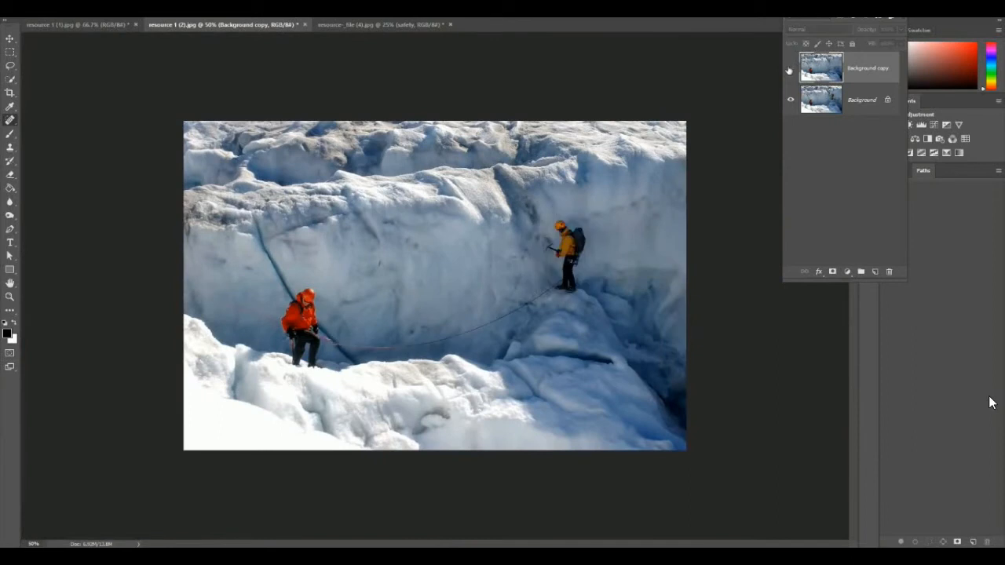
{"action": "left_click", "coordinate": [790, 69]}
{"action": "left_click", "coordinate": [790, 69]}
{"action": "left_click", "coordinate": [790, 69]}
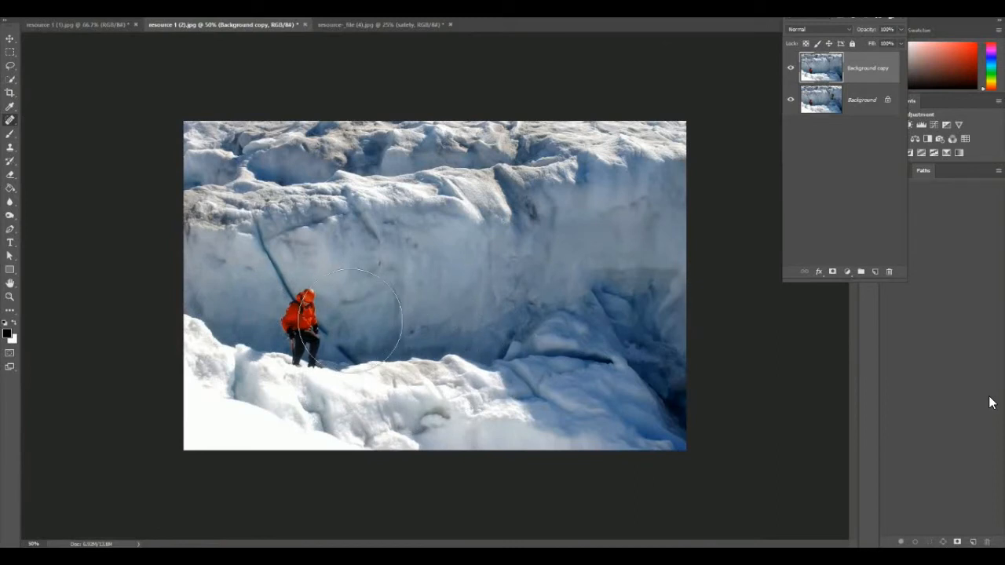
{"action": "left_click", "coordinate": [790, 70]}
{"action": "left_click", "coordinate": [790, 71]}
{"action": "left_click", "coordinate": [790, 71]}
{"action": "left_click", "coordinate": [790, 71]}
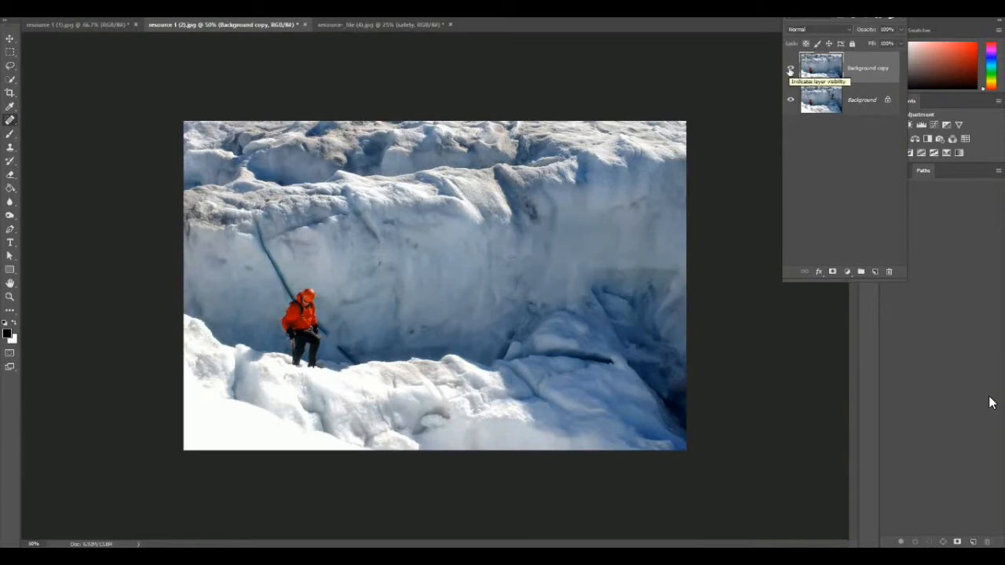
{"action": "left_click", "coordinate": [790, 70]}
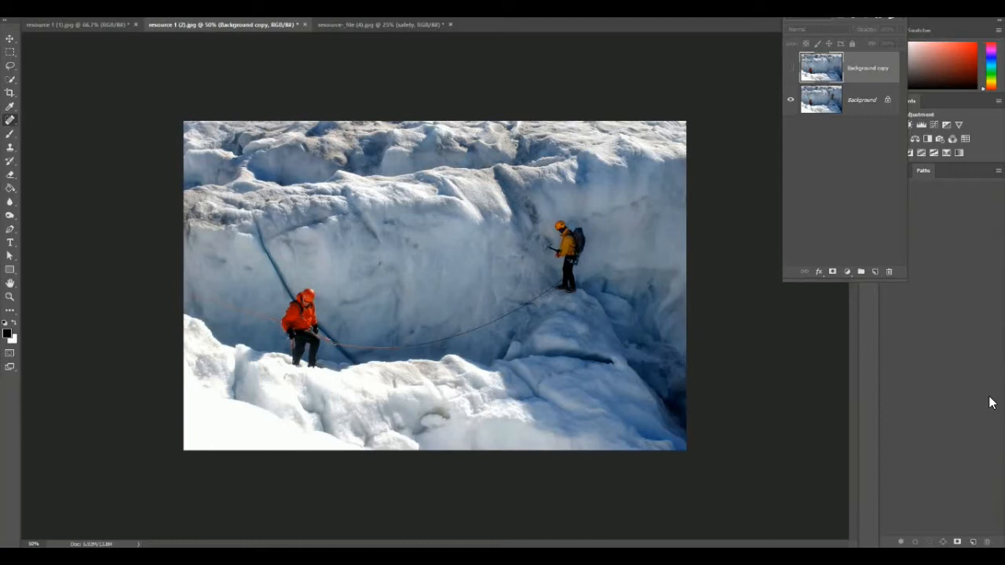
{"action": "left_click", "coordinate": [790, 69]}
{"action": "left_click", "coordinate": [791, 68]}
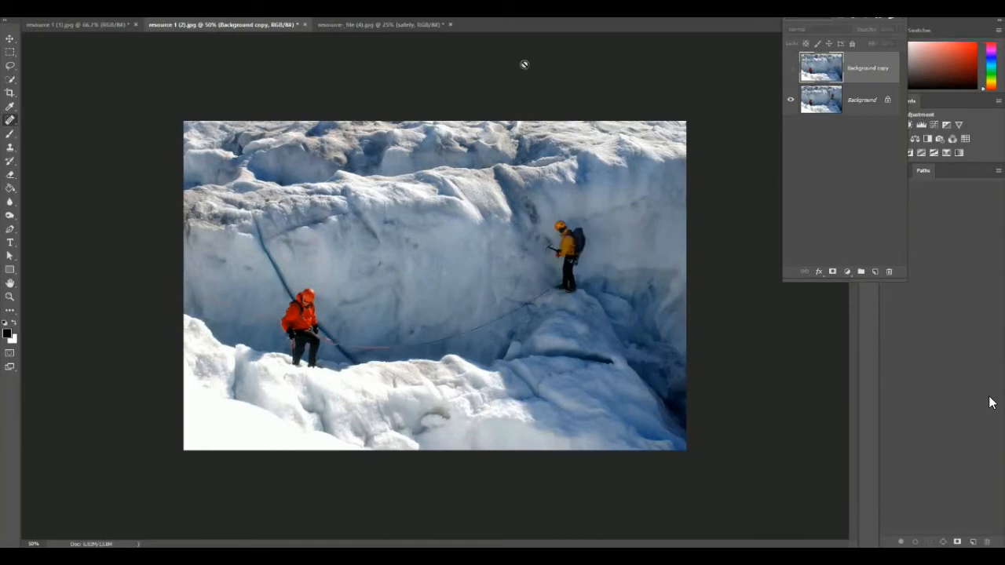
Close resource 1 (2).jpg and resource 1 (1).jpg without saving, keeping the portrait file open
{"action": "left_click", "coordinate": [305, 25]}
{"action": "left_click", "coordinate": [503, 202]}
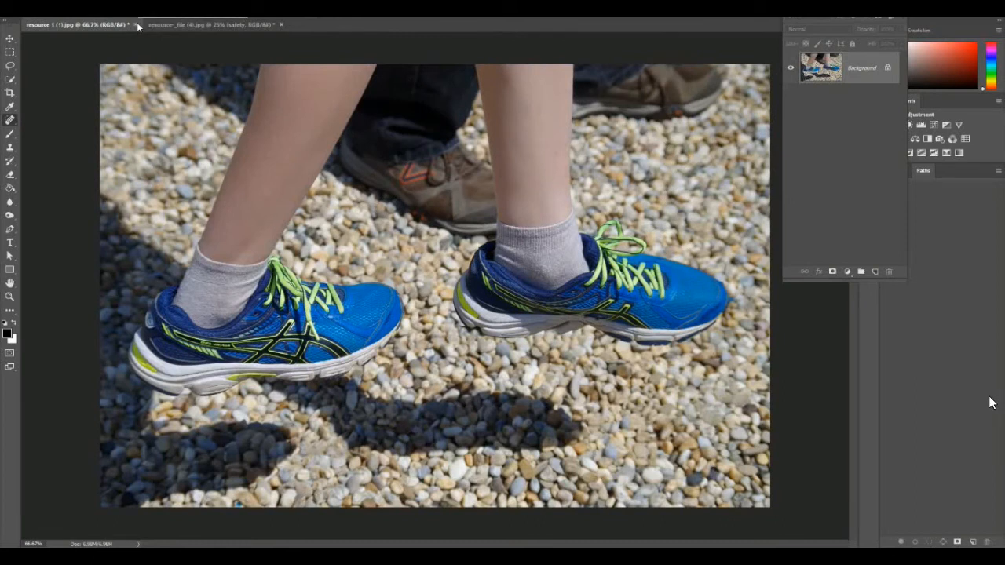
{"action": "left_click", "coordinate": [170, 26]}
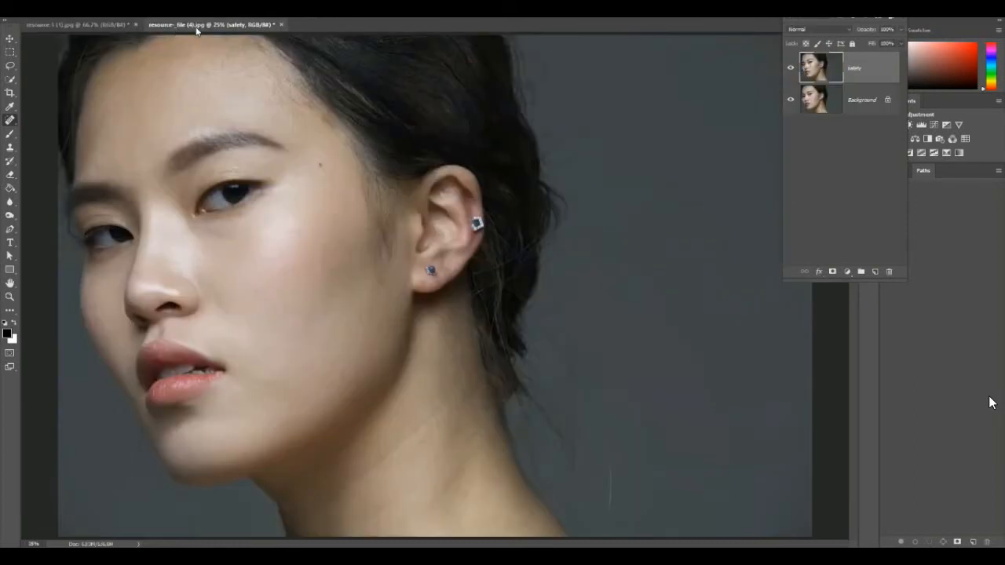
{"action": "left_click", "coordinate": [135, 25]}
{"action": "left_click", "coordinate": [507, 201]}
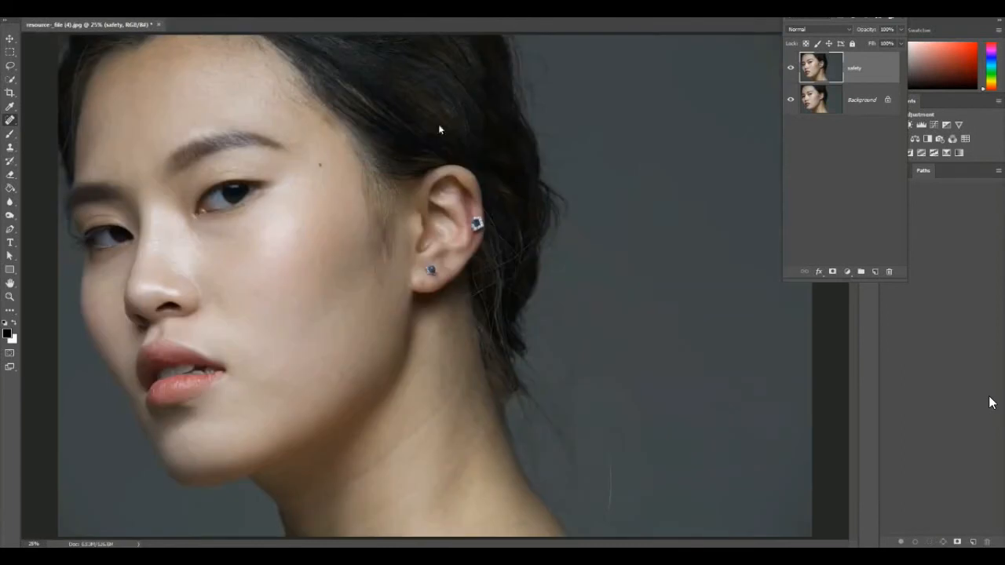
Compare the safety layer with the original portrait and switch to the Healing Brush Tool
{"action": "left_click", "coordinate": [791, 68]}
{"action": "left_click", "coordinate": [791, 69]}
{"action": "right_click", "coordinate": [10, 120]}
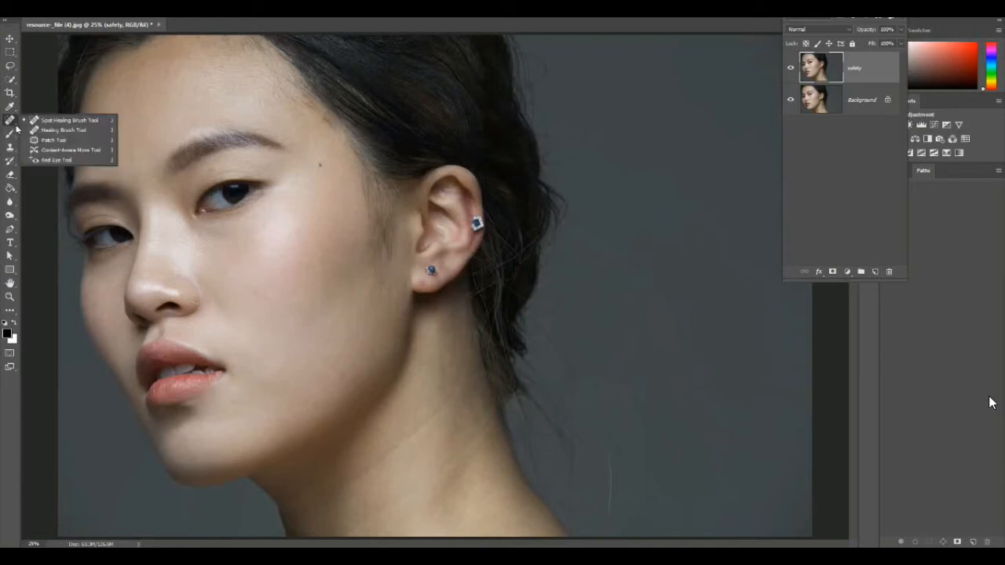
{"action": "left_click", "coordinate": [69, 132]}
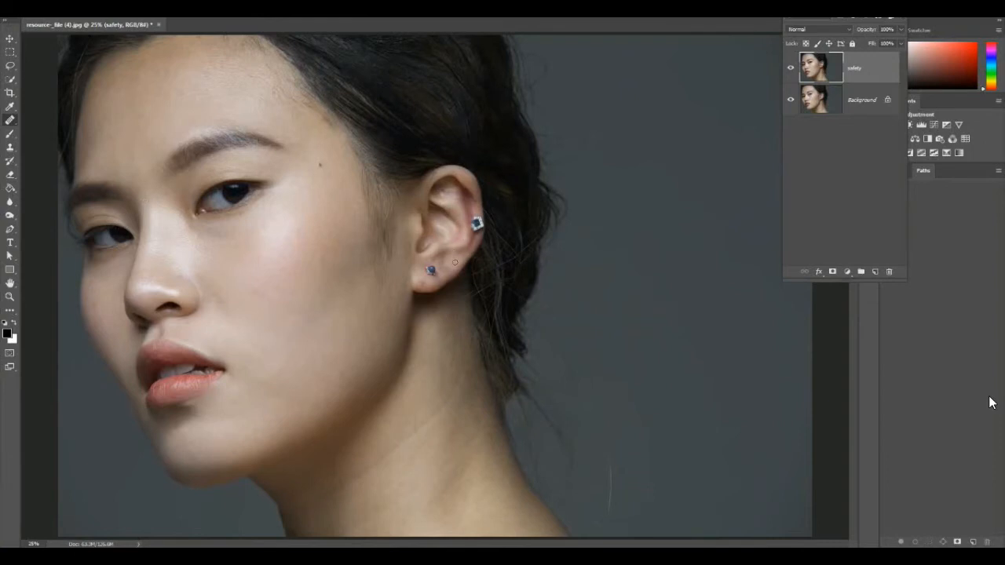
Remove the blue stud from the earlobe with an enlarged Healing Brush, using nearby clean skin as the source
{"action": "scroll", "coordinate": [455, 262], "scroll_direction": "up", "scroll_amount": 5}
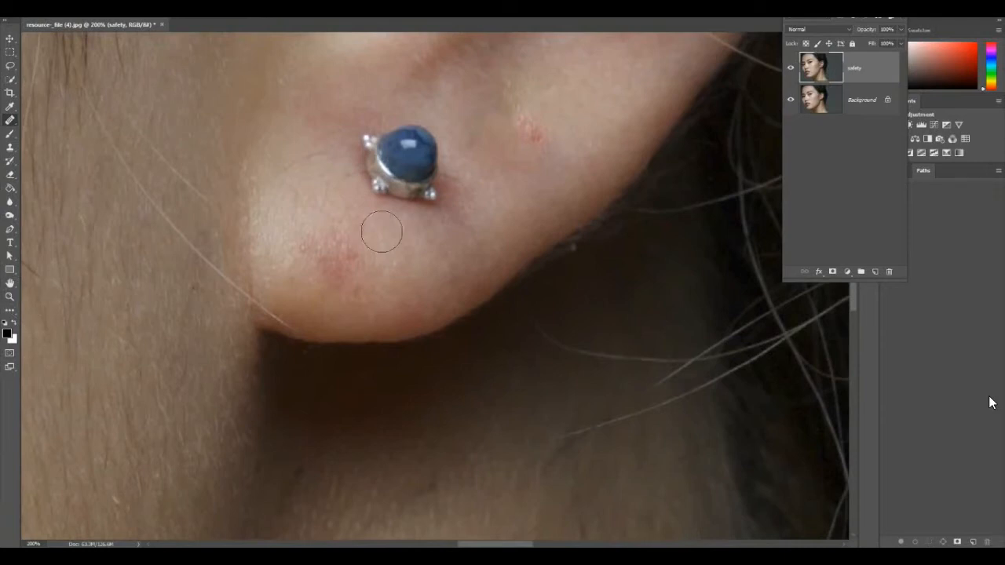
{"action": "mouse_move", "coordinate": [472, 196]}
{"action": "left_mouse_down"}
{"action": "mouse_move", "coordinate": [341, 328]}
{"action": "mouse_move", "coordinate": [422, 226]}
{"action": "mouse_move", "coordinate": [448, 212]}
{"action": "left_mouse_up"}
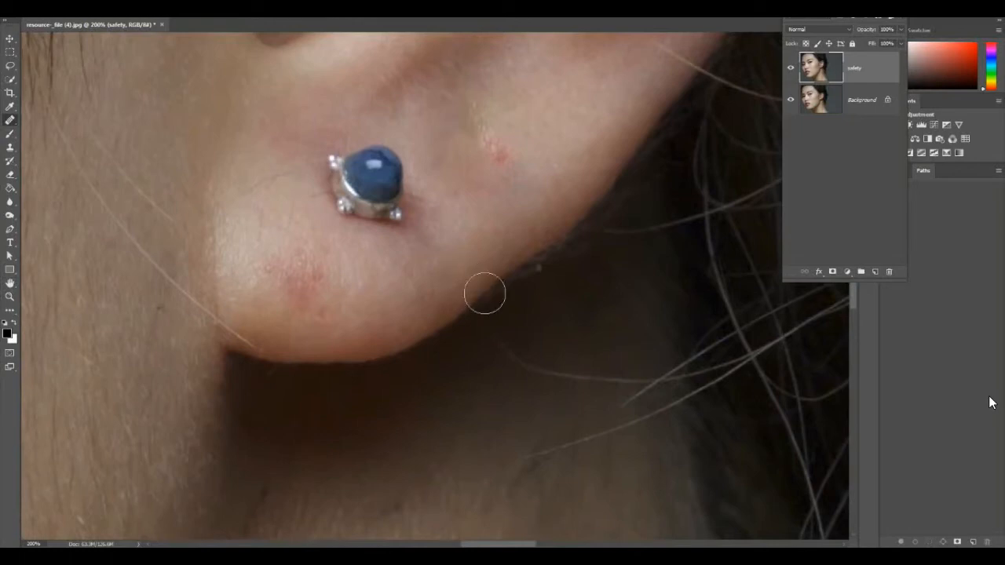
{"action": "mouse_move", "coordinate": [579, 238]}
{"action": "left_mouse_down"}
{"action": "mouse_move", "coordinate": [570, 266]}
{"action": "mouse_move", "coordinate": [538, 269]}
{"action": "mouse_move", "coordinate": [538, 285]}
{"action": "left_mouse_up"}
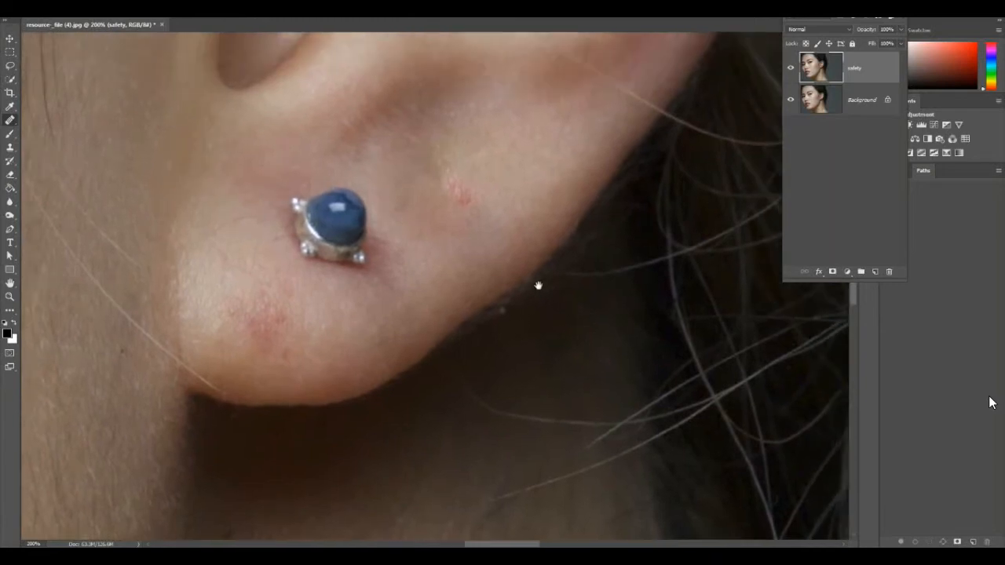
{"action": "key", "text": "ctrl+minus"}
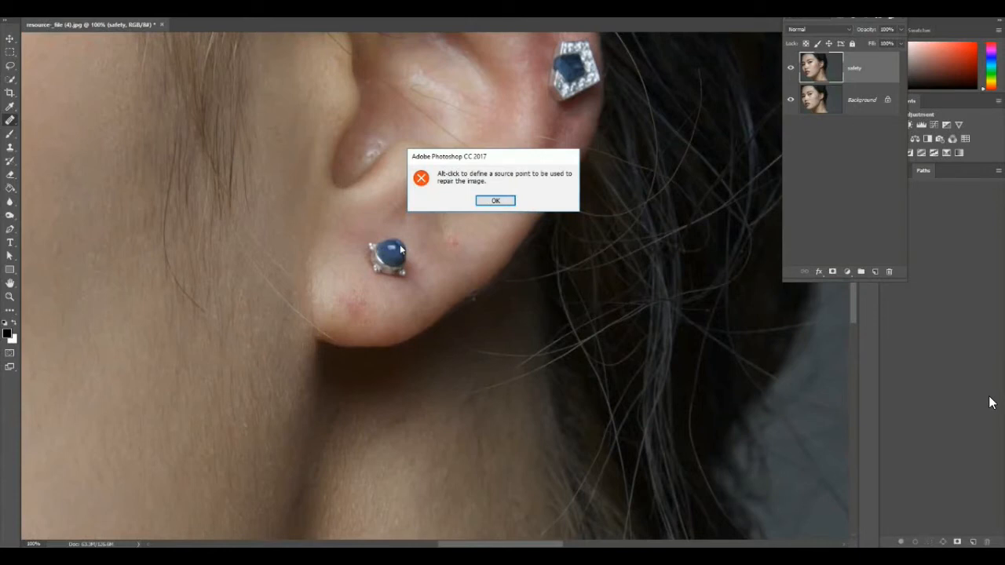
{"action": "left_click", "coordinate": [492, 201]}
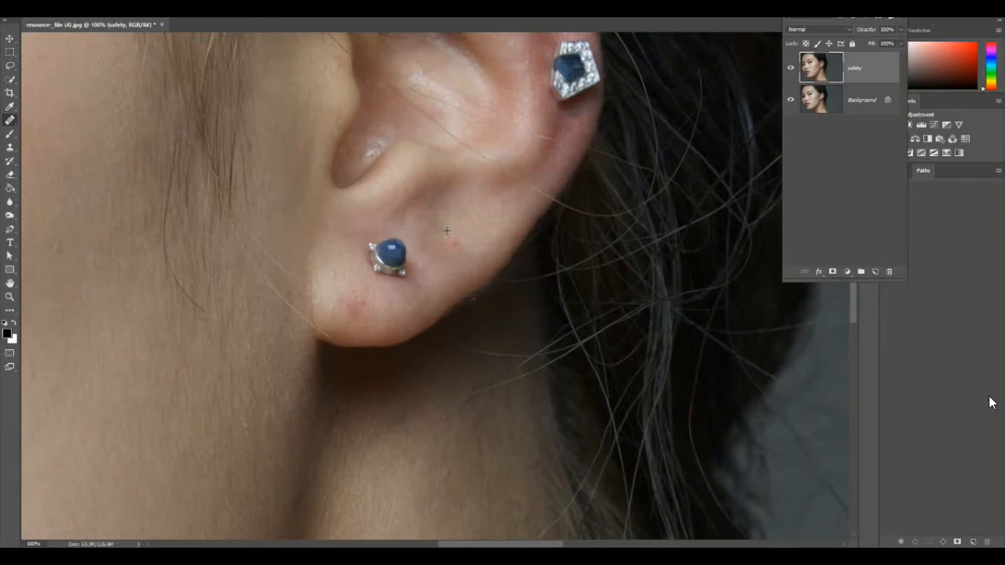
{"action": "key", "text": "bracketright"}
{"action": "key", "text": "bracketright"}
{"action": "key", "text": "bracketright"}
{"action": "key", "text": "bracketright"}
{"action": "key", "text": "bracketright"}
{"action": "key", "text": "bracketright"}
{"action": "key", "text": "bracketright"}
{"action": "key", "text": "bracketright"}
{"action": "key", "text": "bracketright"}
{"action": "key", "text": "bracketright"}
{"action": "key", "text": "bracketright"}
{"action": "key", "text": "bracketleft"}
{"action": "key", "text": "bracketleft"}
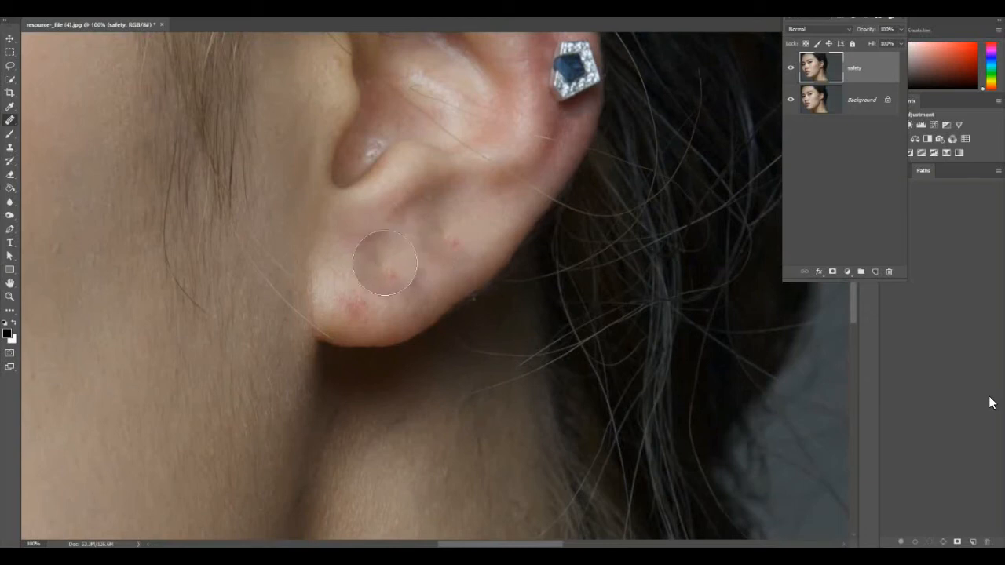
{"action": "left_click", "coordinate": [386, 261]}
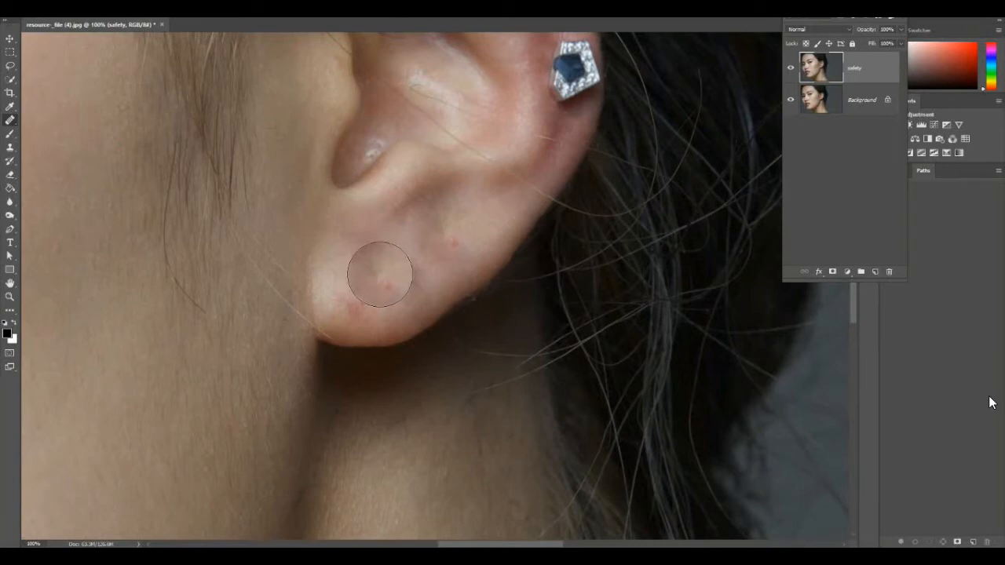
Heal the small red spots above the earlobe's lower edge with a reduced Spot Healing Brush
{"action": "right_click", "coordinate": [15, 124]}
{"action": "left_click", "coordinate": [62, 118]}
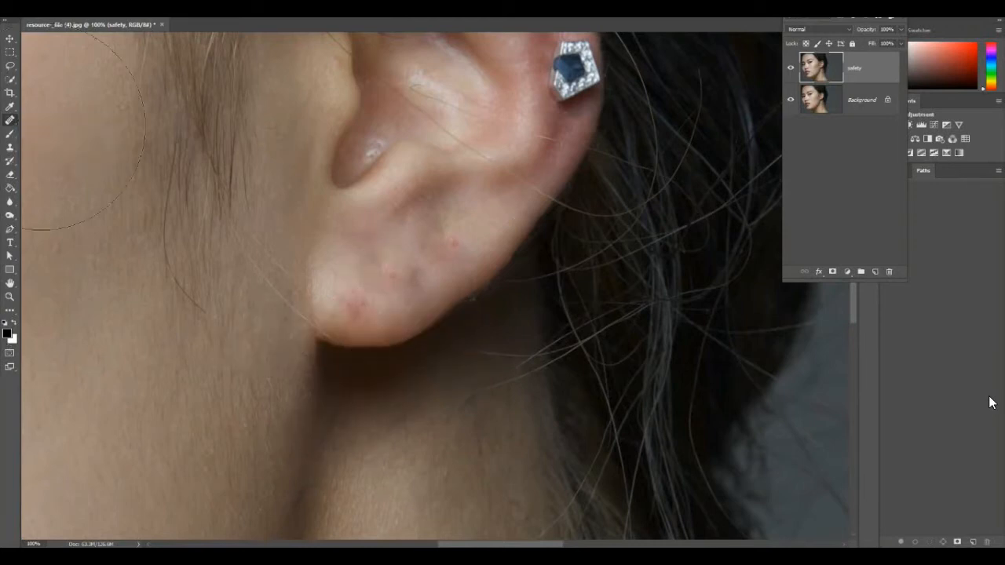
{"action": "key", "text": "bracketleft"}
{"action": "key", "text": "bracketleft"}
{"action": "key", "text": "bracketleft"}
{"action": "key", "text": "bracketleft"}
{"action": "key", "text": "bracketleft"}
{"action": "key", "text": "bracketleft"}
{"action": "left_click", "coordinate": [450, 234]}
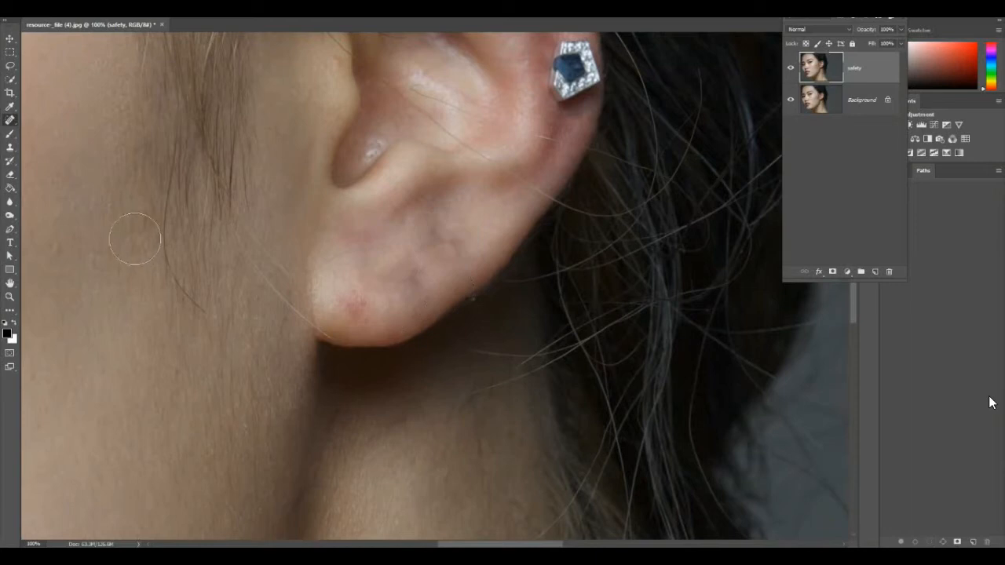
{"action": "left_click_drag", "start_coordinate": [475, 171], "coordinate": [468, 359]}
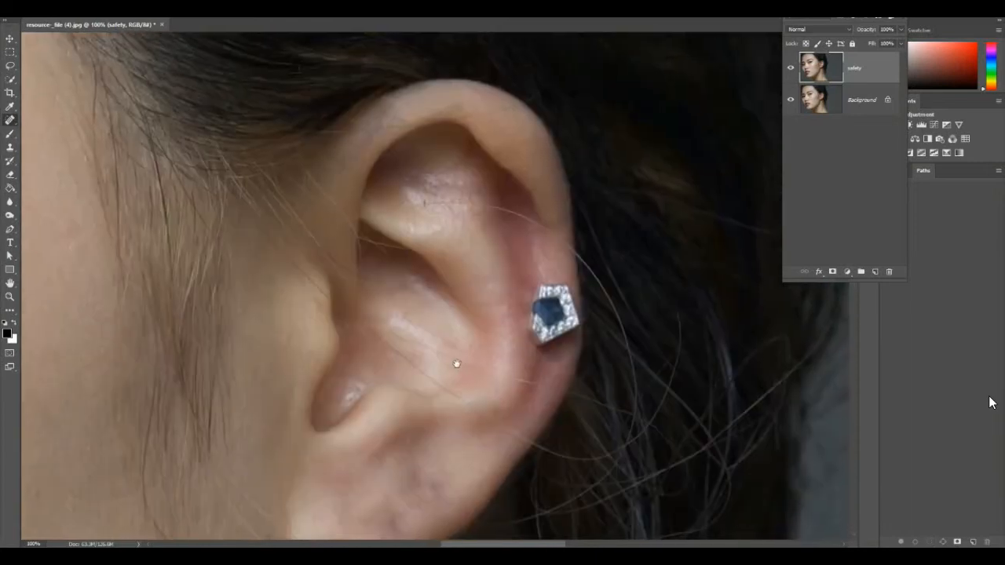
{"action": "left_click_drag", "start_coordinate": [298, 363], "coordinate": [874, 162]}
{"action": "left_click_drag", "start_coordinate": [330, 235], "coordinate": [409, 218]}
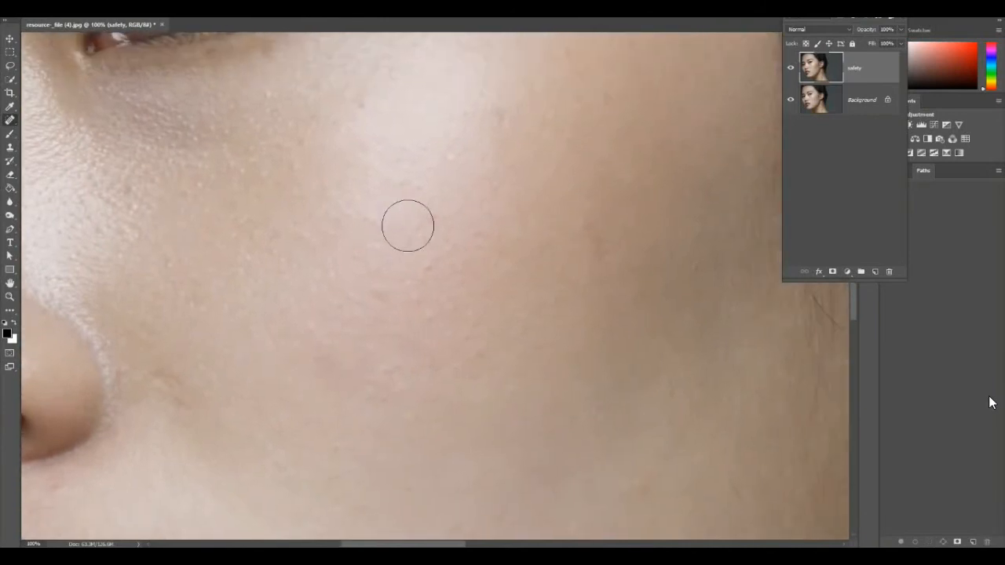
{"action": "key", "text": "ctrl+minus"}
{"action": "key", "text": "ctrl+minus"}
{"action": "key", "text": "ctrl+minus"}
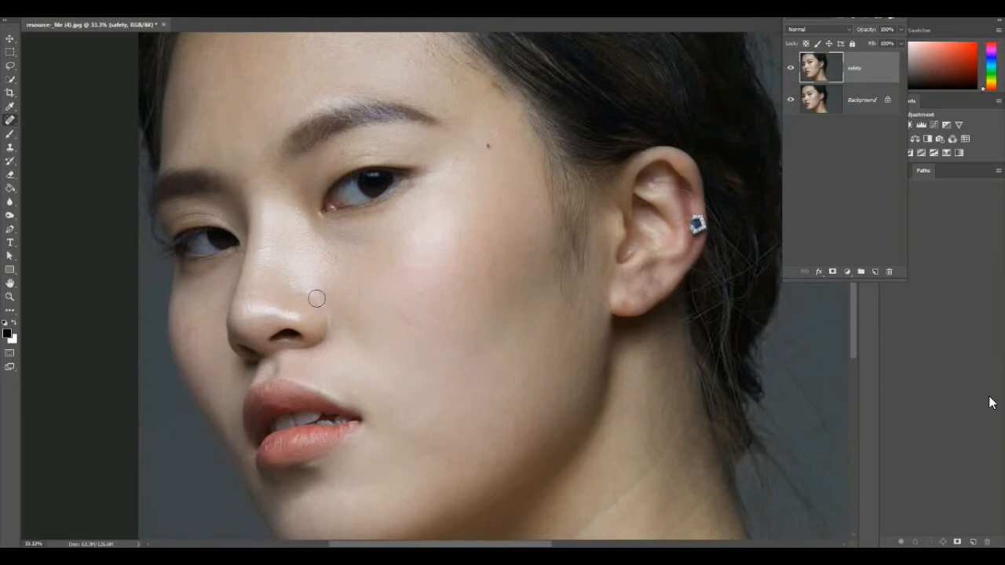
{"action": "left_click", "coordinate": [9, 120]}
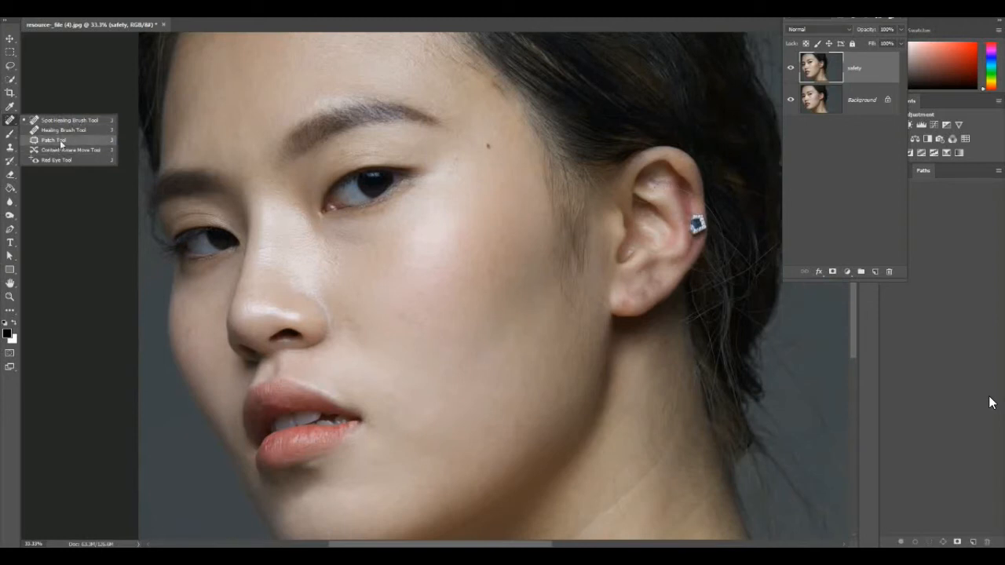
{"action": "left_click", "coordinate": [11, 120]}
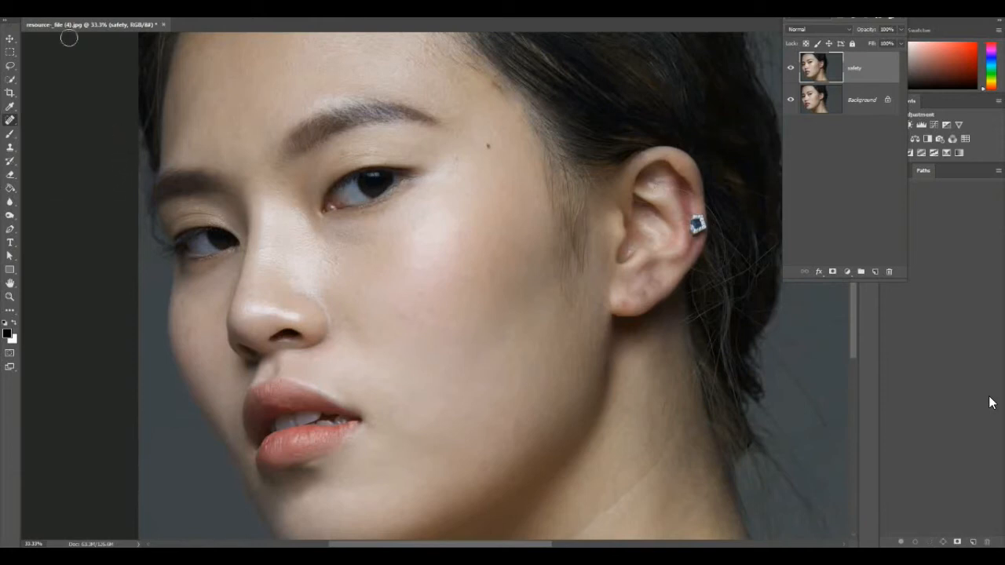
Open the notebook photo resource-_file (6).jpg
{"action": "left_click", "coordinate": [26, 4]}
{"action": "left_click", "coordinate": [49, 14]}
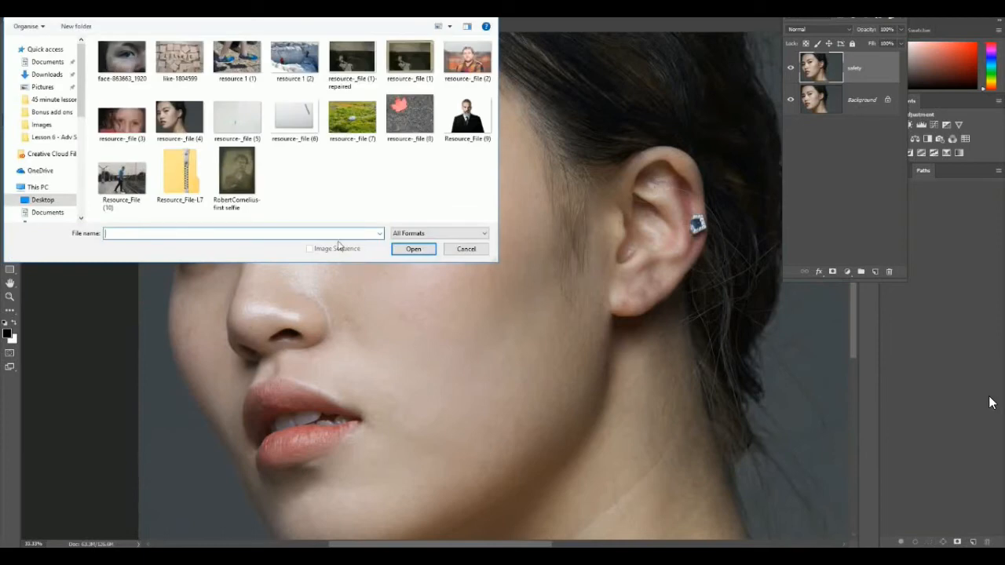
{"action": "left_click", "coordinate": [300, 118]}
{"action": "left_click", "coordinate": [411, 249]}
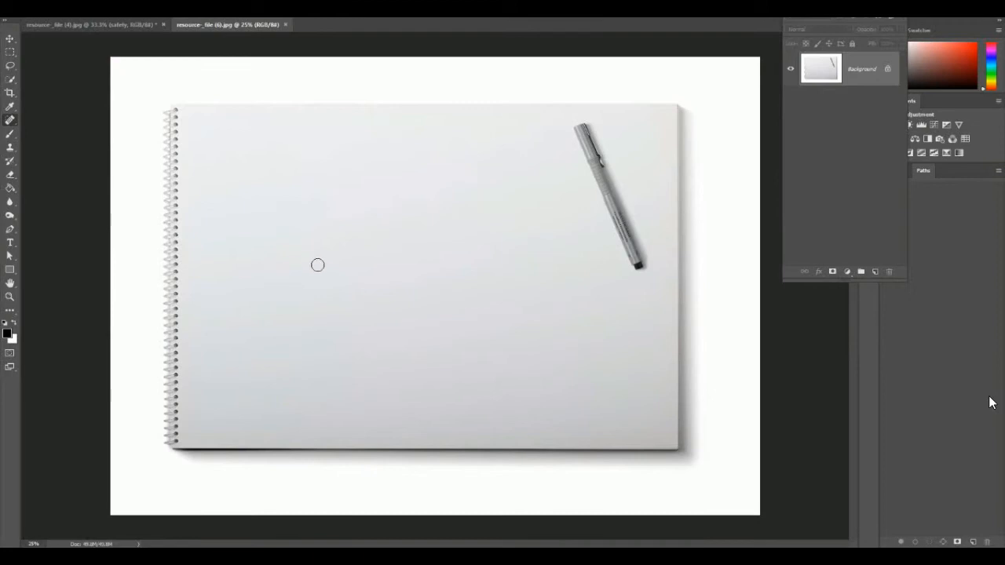
Switch to the Patch Tool and duplicate the Background layer of the notebook photo
{"action": "right_click", "coordinate": [10, 121]}
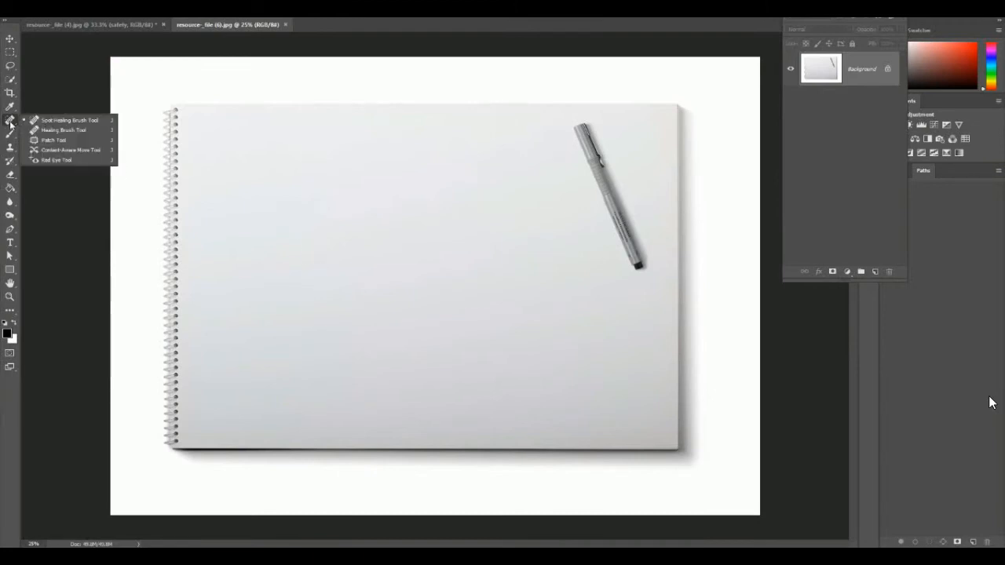
{"action": "left_click", "coordinate": [54, 139]}
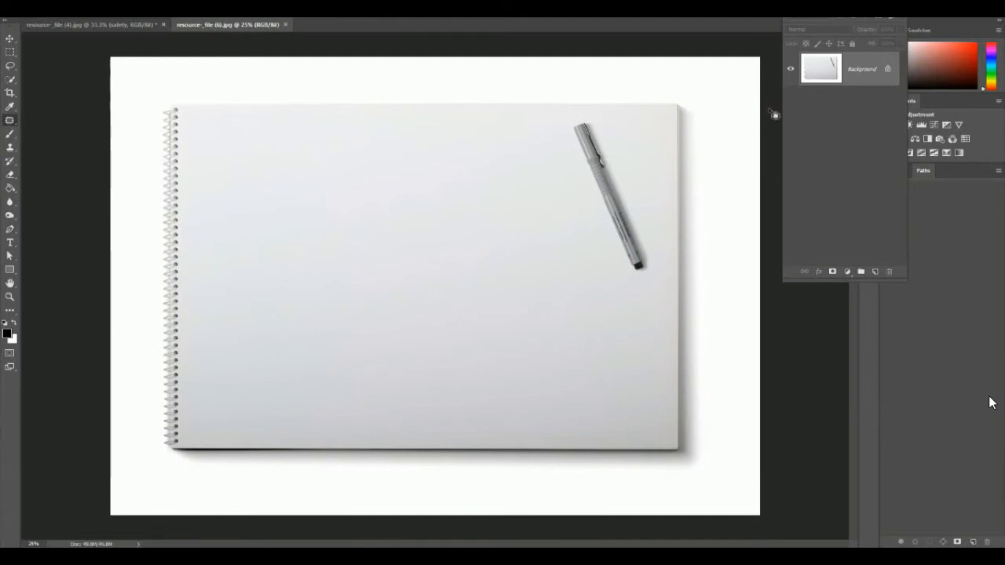
{"action": "left_click_drag", "start_coordinate": [855, 75], "coordinate": [876, 272]}
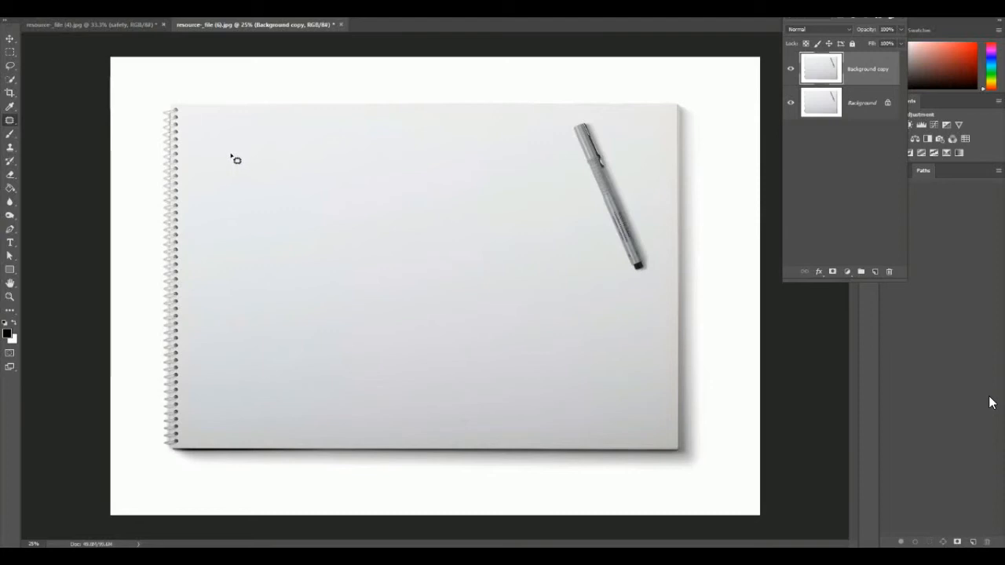
Try freehand Patch Tool selections on the blank page, extending and reducing the outline, and deselect
{"action": "mouse_move", "coordinate": [339, 165]}
{"action": "left_mouse_down"}
{"action": "mouse_move", "coordinate": [297, 166]}
{"action": "mouse_move", "coordinate": [247, 291]}
{"action": "mouse_move", "coordinate": [376, 343]}
{"action": "mouse_move", "coordinate": [385, 191]}
{"action": "mouse_move", "coordinate": [339, 165]}
{"action": "left_mouse_up"}
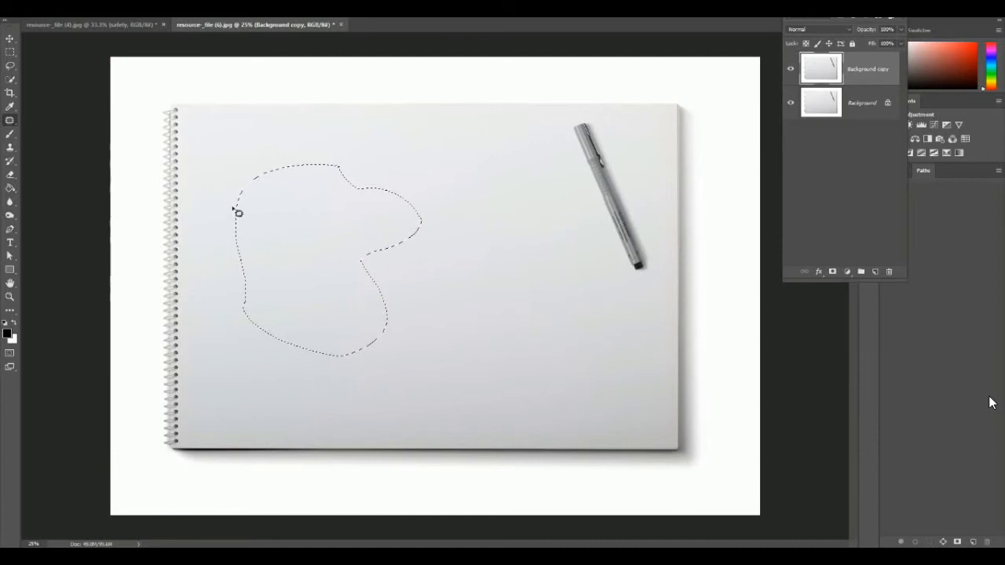
{"action": "mouse_move", "coordinate": [262, 146]}
{"action": "left_mouse_down"}
{"action": "mouse_move", "coordinate": [235, 154]}
{"action": "mouse_move", "coordinate": [350, 279]}
{"action": "mouse_move", "coordinate": [370, 179]}
{"action": "mouse_move", "coordinate": [250, 149]}
{"action": "left_mouse_up"}
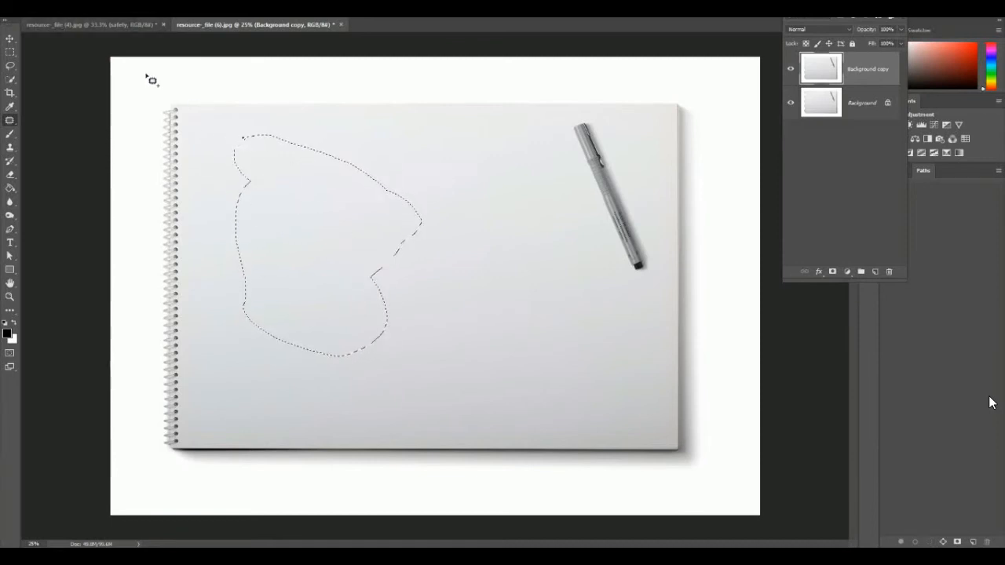
{"action": "mouse_move", "coordinate": [387, 142]}
{"action": "left_mouse_down"}
{"action": "mouse_move", "coordinate": [411, 227]}
{"action": "mouse_move", "coordinate": [339, 139]}
{"action": "mouse_move", "coordinate": [330, 267]}
{"action": "left_mouse_up"}
{"action": "mouse_move", "coordinate": [238, 194]}
{"action": "left_mouse_down"}
{"action": "mouse_move", "coordinate": [236, 254]}
{"action": "mouse_move", "coordinate": [254, 213]}
{"action": "mouse_move", "coordinate": [234, 235]}
{"action": "left_mouse_up"}
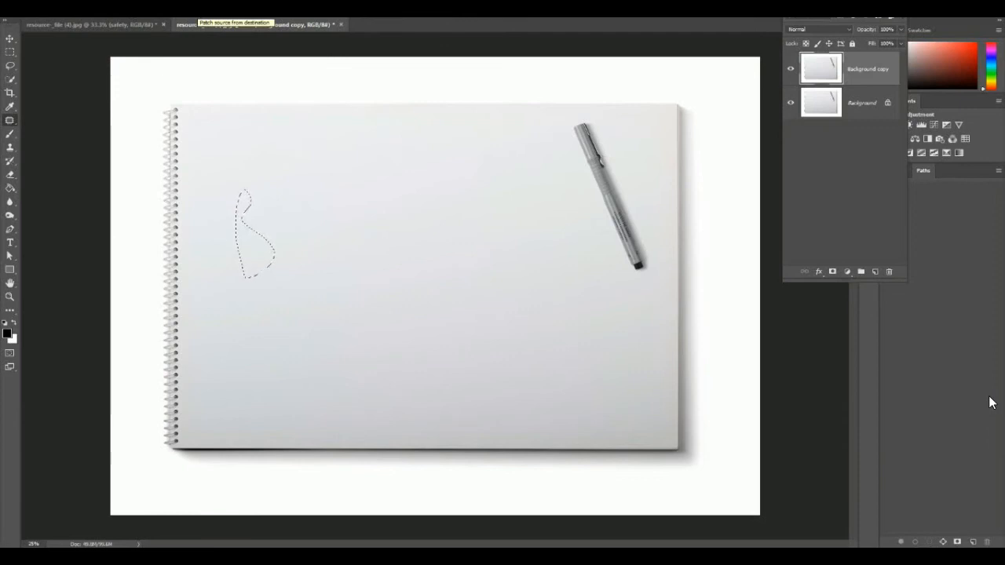
{"action": "key", "text": "ctrl+d"}
Outline the pen on the Background copy layer with the Patch Tool, replace it with blank page texture, and deselect
{"action": "mouse_move", "coordinate": [603, 129]}
{"action": "left_mouse_down"}
{"action": "mouse_move", "coordinate": [588, 117]}
{"action": "mouse_move", "coordinate": [568, 141]}
{"action": "mouse_move", "coordinate": [578, 193]}
{"action": "mouse_move", "coordinate": [621, 272]}
{"action": "mouse_move", "coordinate": [651, 285]}
{"action": "left_mouse_up"}
{"action": "left_click_drag", "start_coordinate": [659, 249], "coordinate": [606, 129]}
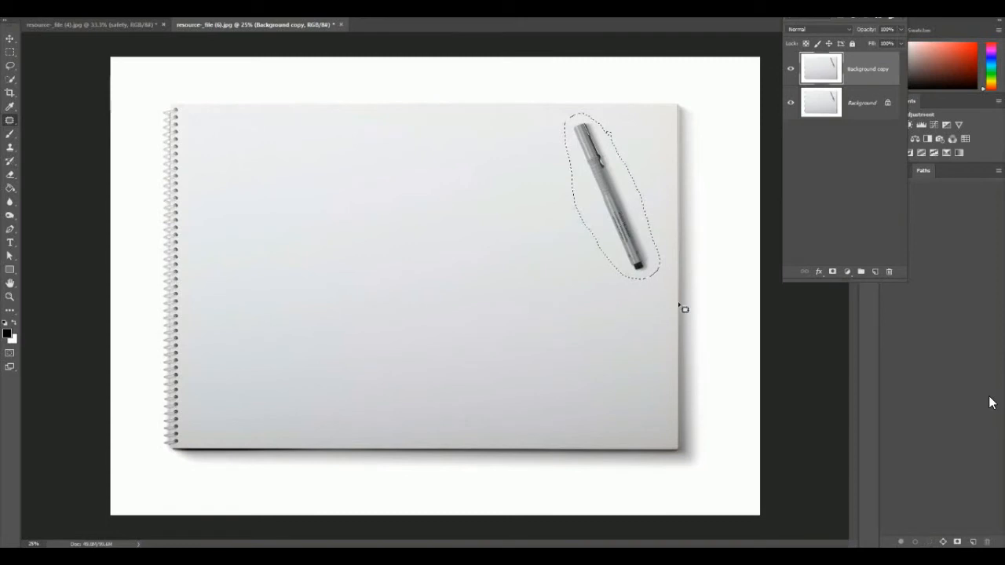
{"action": "left_click_drag", "start_coordinate": [604, 196], "coordinate": [305, 265]}
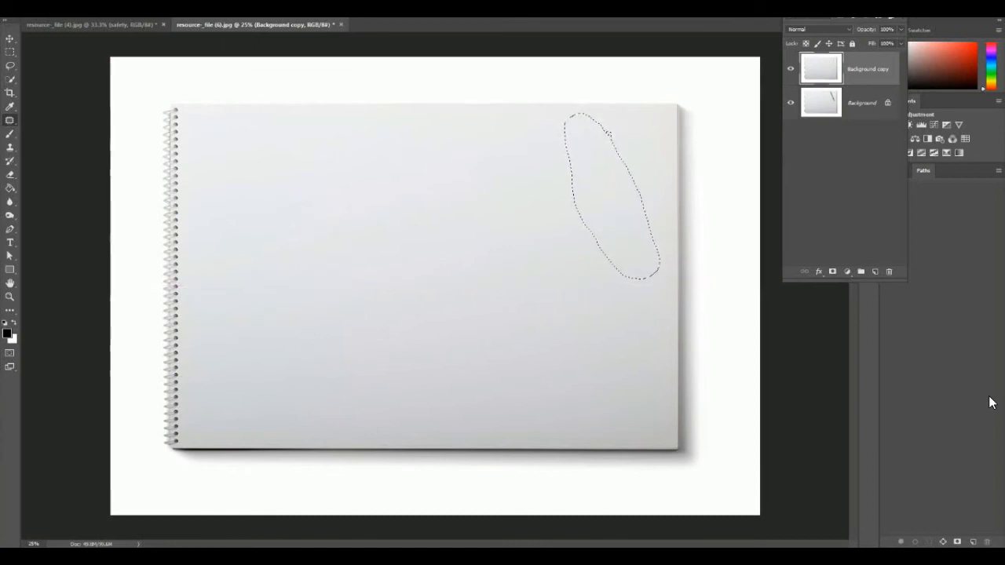
{"action": "left_click", "coordinate": [155, 10]}
{"action": "left_click", "coordinate": [155, 25]}
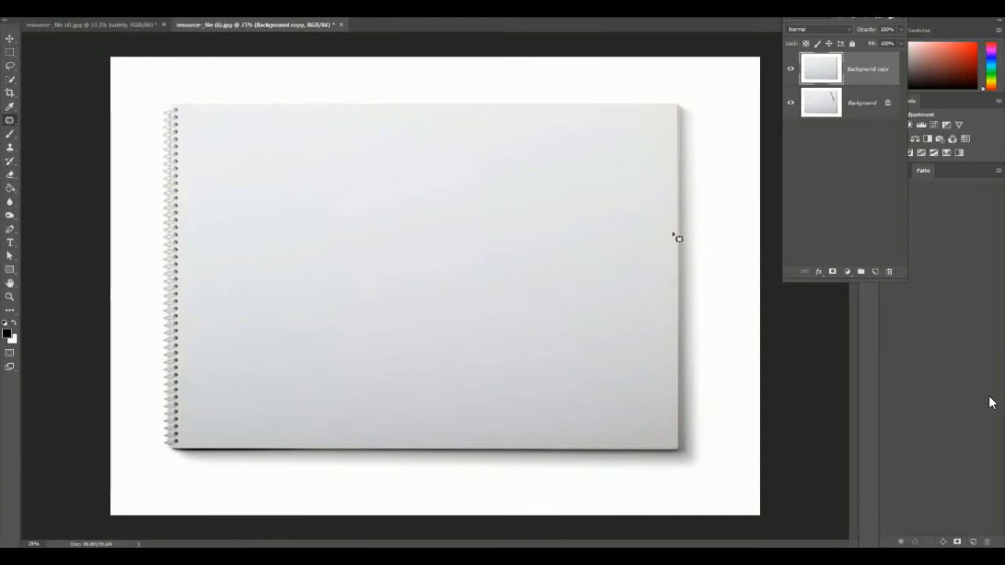
Compare the notebook photo with and without the Background copy layer, examining the patched pen area up close
{"action": "left_click", "coordinate": [791, 71]}
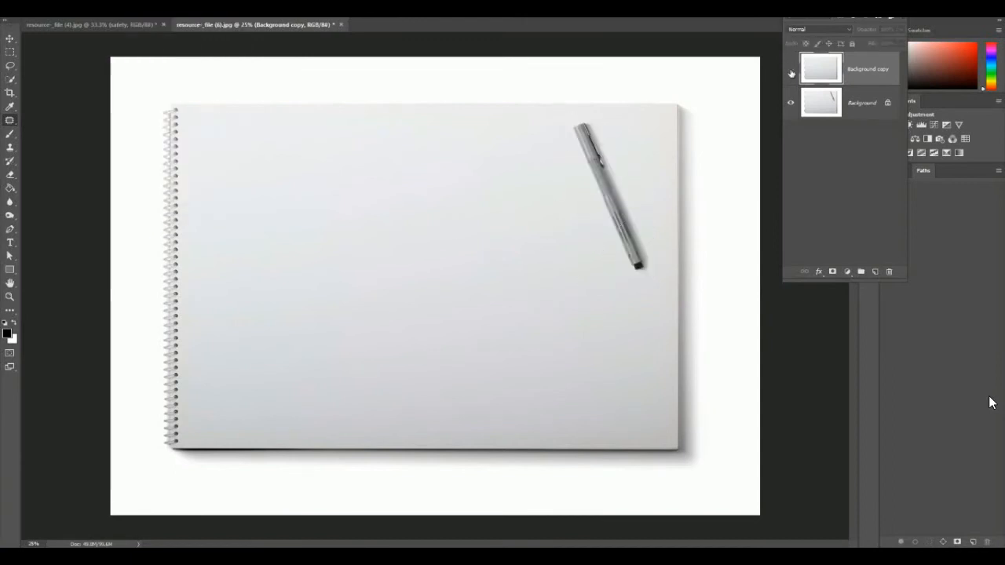
{"action": "left_click", "coordinate": [792, 71]}
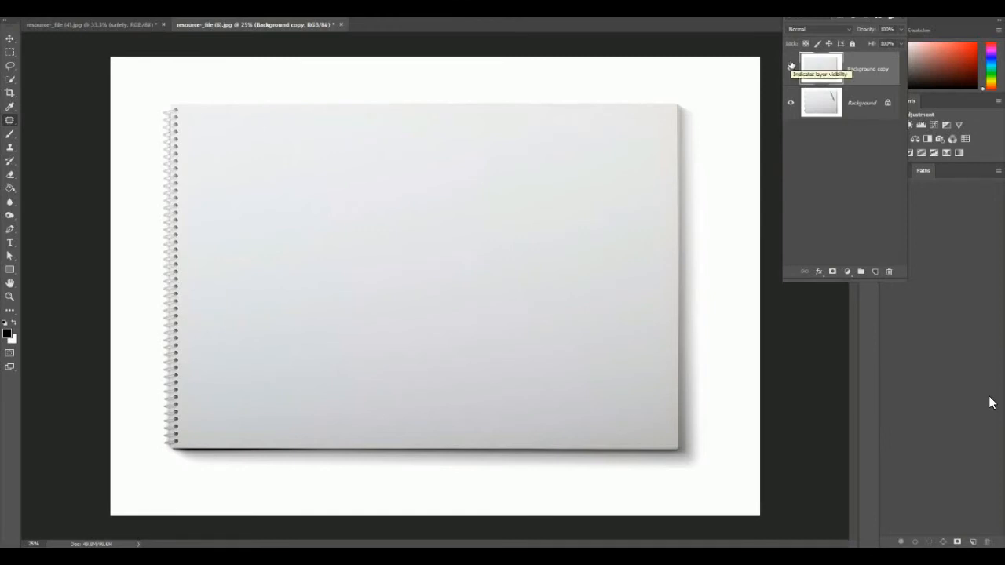
{"action": "key", "text": "ctrl+plus"}
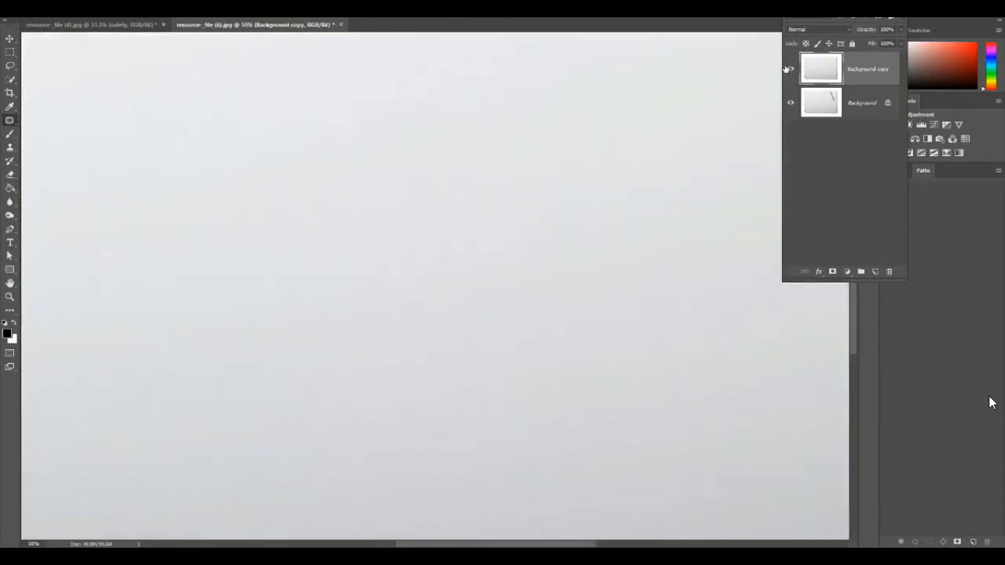
{"action": "left_click_drag", "start_coordinate": [692, 88], "coordinate": [452, 214]}
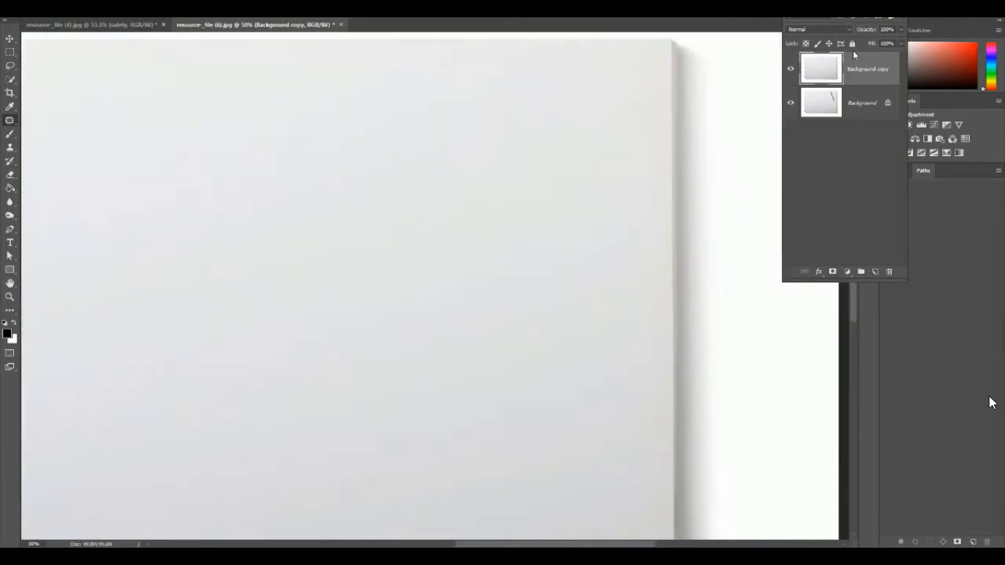
{"action": "left_click", "coordinate": [791, 70]}
{"action": "left_click", "coordinate": [790, 70]}
{"action": "left_click", "coordinate": [791, 70]}
{"action": "left_click", "coordinate": [791, 70]}
{"action": "left_click", "coordinate": [790, 70]}
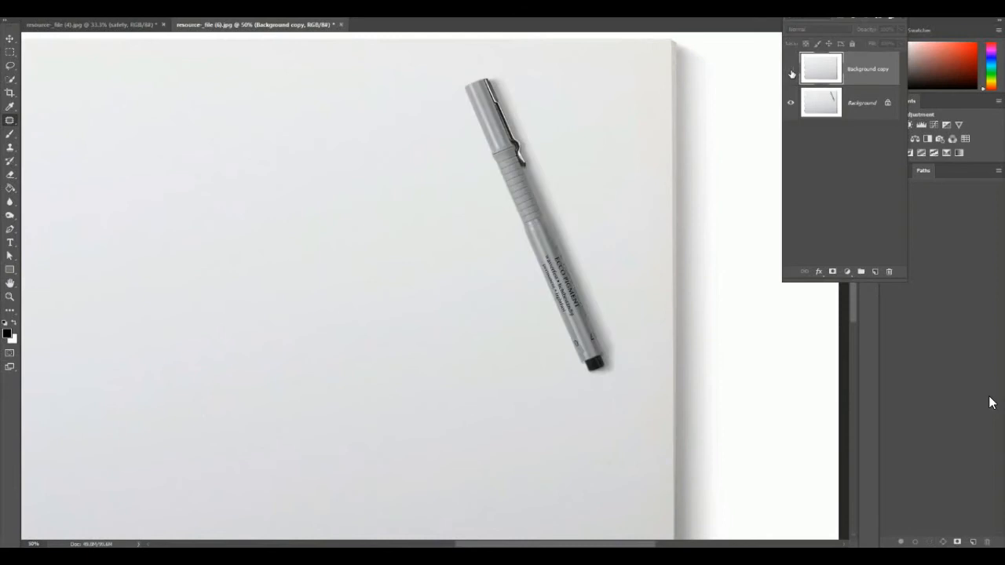
{"action": "left_click", "coordinate": [790, 71]}
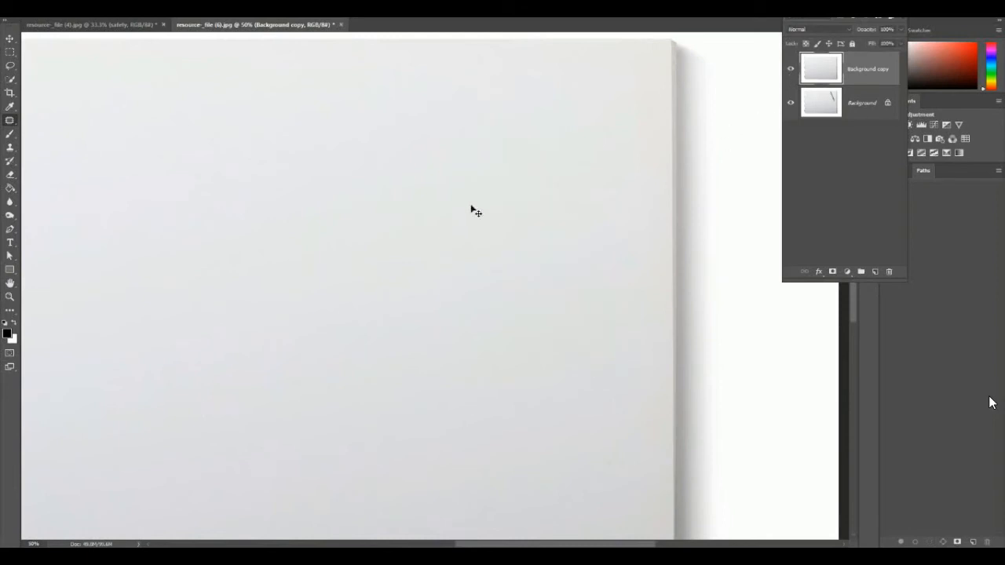
{"action": "key", "text": "ctrl+minus"}
{"action": "key", "text": "ctrl+minus"}
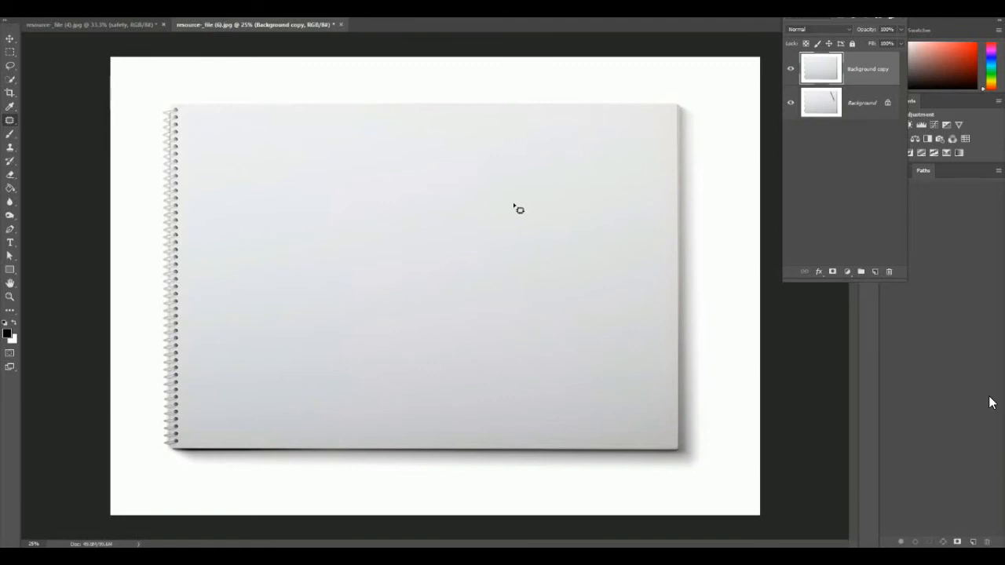
Duplicate the notebook's Background layer again and move the new copy to the top of the layer stack
{"action": "left_click", "coordinate": [860, 115]}
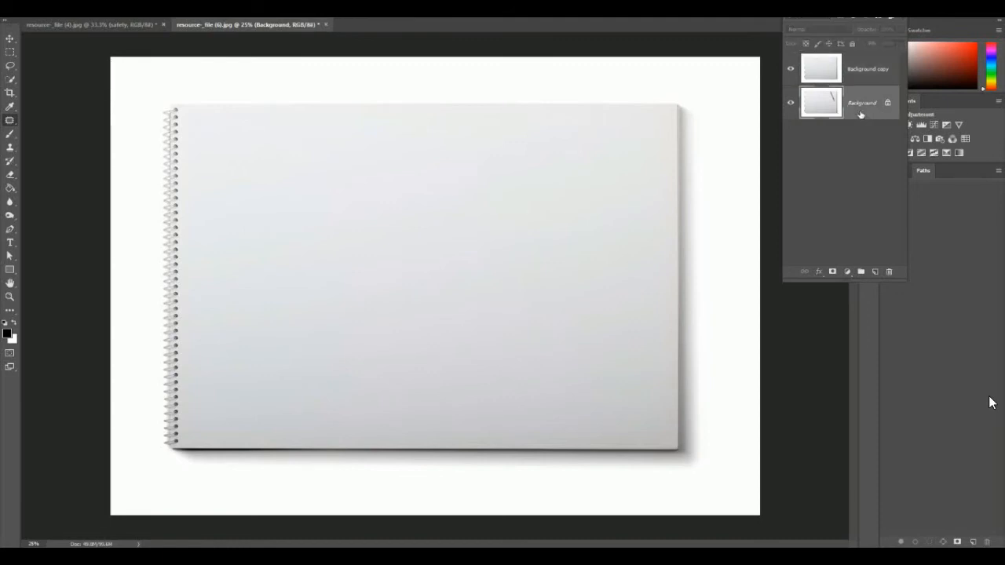
{"action": "key", "text": "ctrl+j"}
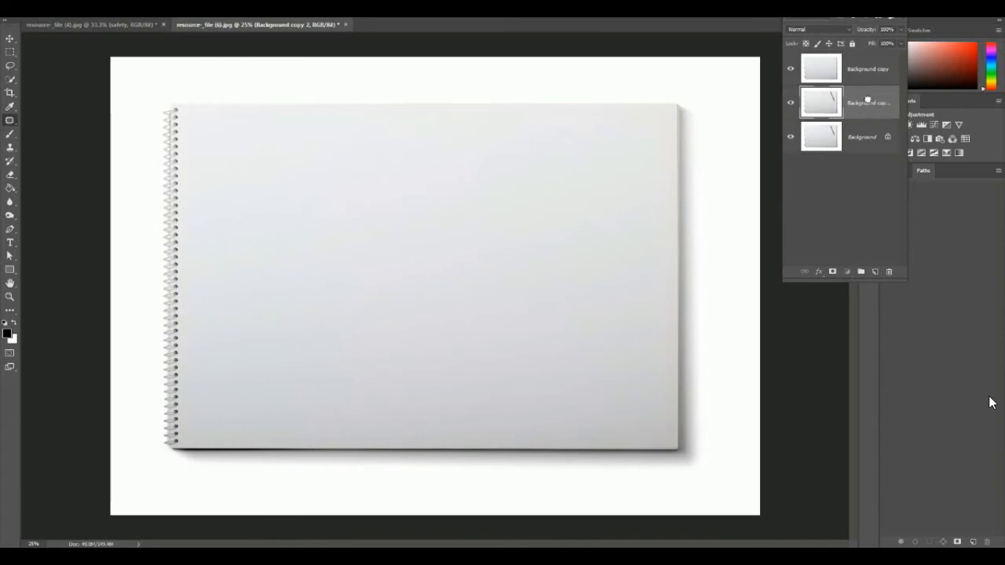
{"action": "left_click_drag", "start_coordinate": [867, 99], "coordinate": [867, 66]}
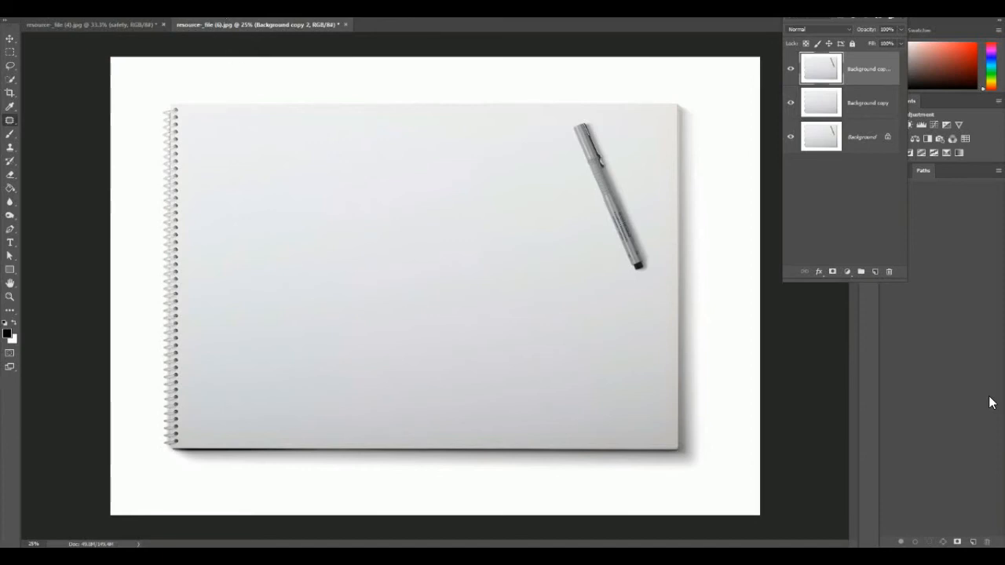
Outline the pen on the top layer with the Patch Tool, place a copy beside it on the page, and deselect
{"action": "mouse_move", "coordinate": [605, 135]}
{"action": "left_mouse_down"}
{"action": "mouse_move", "coordinate": [589, 117]}
{"action": "mouse_move", "coordinate": [566, 132]}
{"action": "mouse_move", "coordinate": [587, 214]}
{"action": "mouse_move", "coordinate": [609, 261]}
{"action": "mouse_move", "coordinate": [651, 288]}
{"action": "mouse_move", "coordinate": [657, 263]}
{"action": "mouse_move", "coordinate": [641, 202]}
{"action": "mouse_move", "coordinate": [606, 135]}
{"action": "left_mouse_up"}
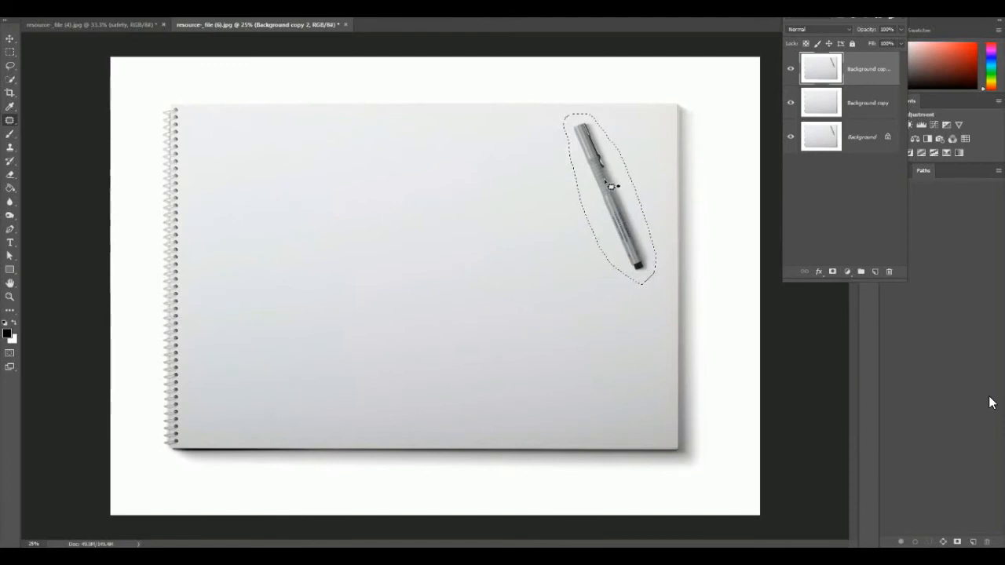
{"action": "left_click_drag", "start_coordinate": [612, 189], "coordinate": [559, 208]}
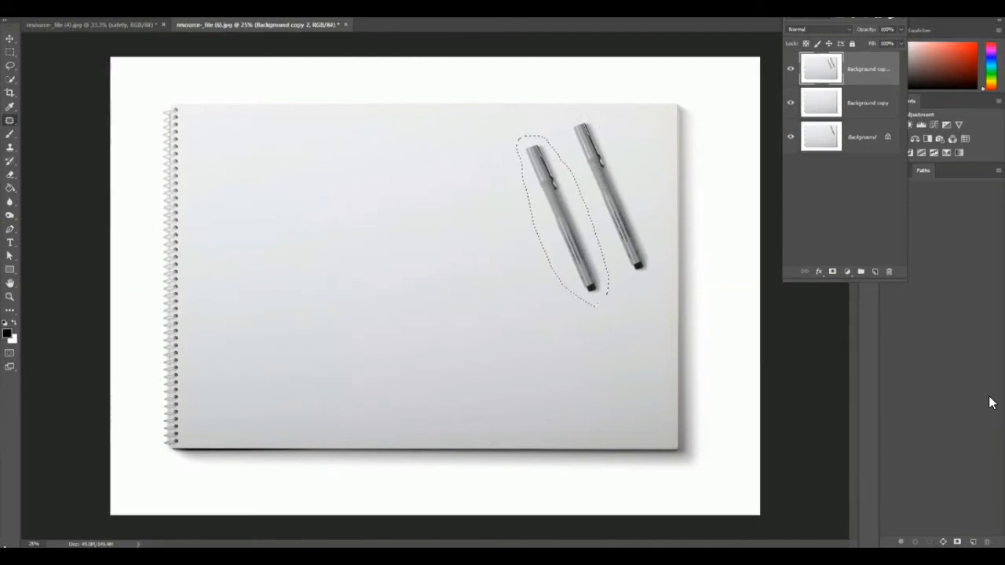
{"action": "key", "text": "ctrl+d"}
Compare the original, pen-free and duplicated-pen layers by hiding and showing the two upper layers
{"action": "left_click", "coordinate": [792, 69]}
{"action": "left_click", "coordinate": [790, 104]}
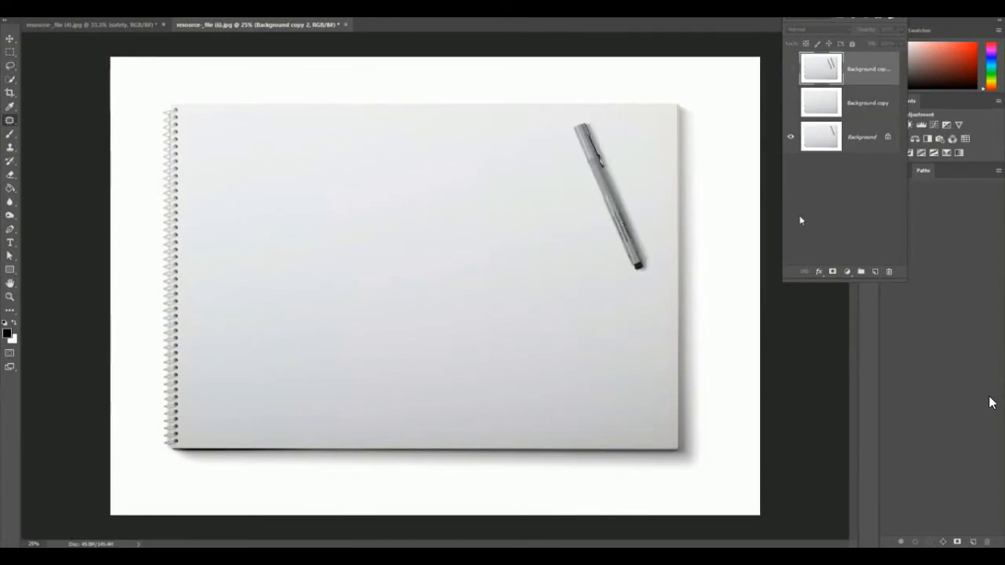
{"action": "left_click", "coordinate": [793, 105]}
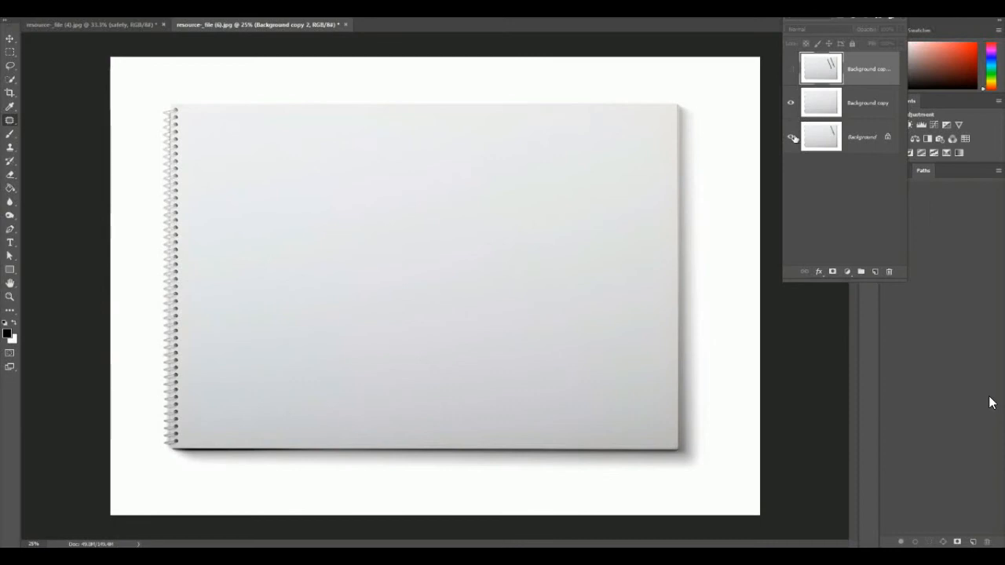
{"action": "left_click", "coordinate": [793, 70]}
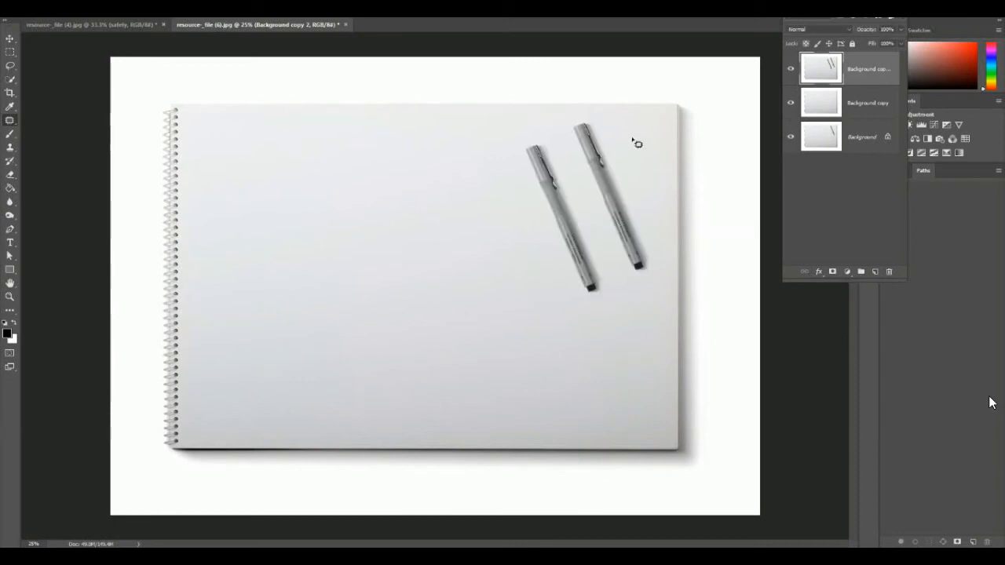
Copy both pens farther across the page with the Patch Tool, and patch all three added pens away with blank page texture
{"action": "mouse_move", "coordinate": [620, 153]}
{"action": "left_mouse_down"}
{"action": "mouse_move", "coordinate": [613, 123]}
{"action": "mouse_move", "coordinate": [572, 113]}
{"action": "mouse_move", "coordinate": [514, 140]}
{"action": "mouse_move", "coordinate": [512, 167]}
{"action": "mouse_move", "coordinate": [532, 249]}
{"action": "mouse_move", "coordinate": [565, 299]}
{"action": "mouse_move", "coordinate": [638, 303]}
{"action": "mouse_move", "coordinate": [657, 253]}
{"action": "mouse_move", "coordinate": [648, 201]}
{"action": "mouse_move", "coordinate": [618, 142]}
{"action": "mouse_move", "coordinate": [574, 197]}
{"action": "mouse_move", "coordinate": [515, 222]}
{"action": "left_mouse_up"}
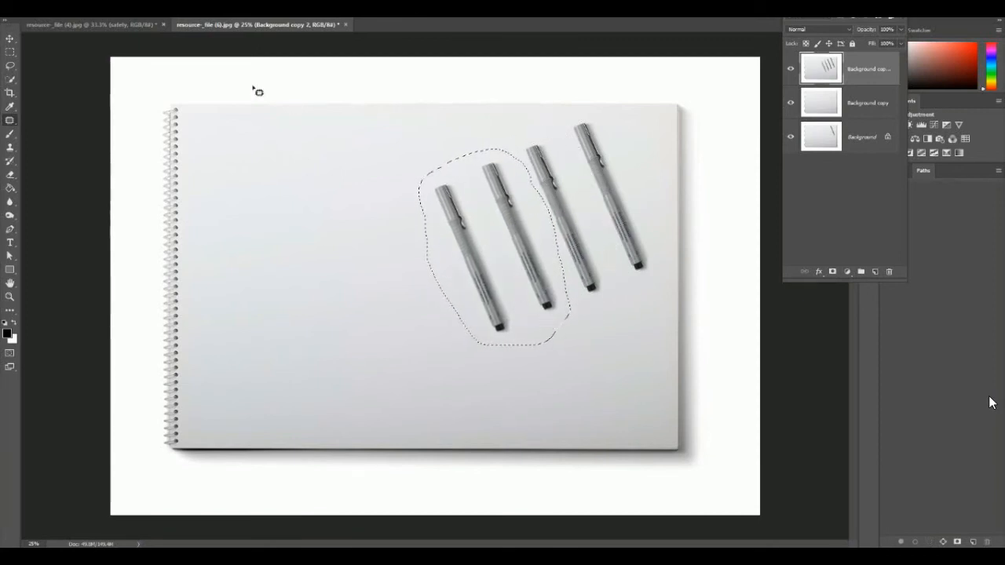
{"action": "left_click", "coordinate": [225, 90]}
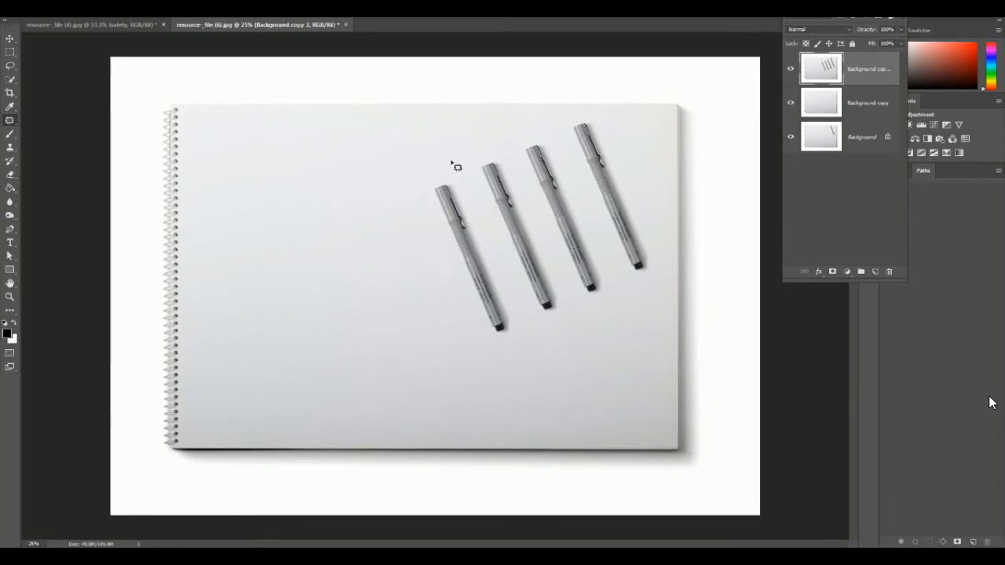
{"action": "mouse_move", "coordinate": [546, 131]}
{"action": "left_mouse_down"}
{"action": "mouse_move", "coordinate": [420, 155]}
{"action": "mouse_move", "coordinate": [403, 181]}
{"action": "mouse_move", "coordinate": [461, 323]}
{"action": "mouse_move", "coordinate": [519, 372]}
{"action": "mouse_move", "coordinate": [613, 346]}
{"action": "mouse_move", "coordinate": [628, 296]}
{"action": "mouse_move", "coordinate": [547, 132]}
{"action": "left_mouse_up"}
{"action": "left_click_drag", "start_coordinate": [507, 250], "coordinate": [311, 298]}
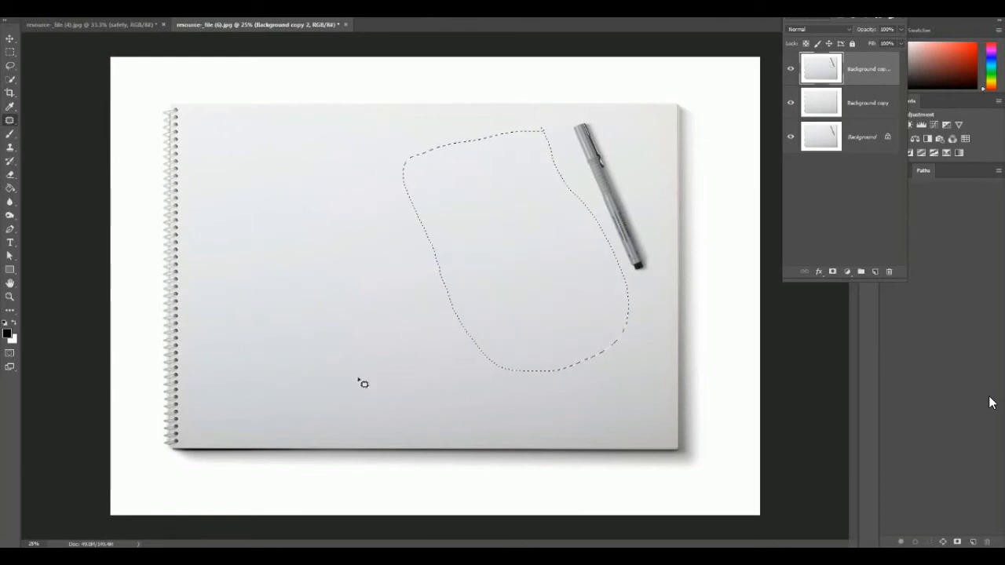
{"action": "key", "text": "ctrl+d"}
Switch to the portrait resource-_file (4).jpg and patch a blemish in the middle of the forehead with nearby clean skin
{"action": "left_click", "coordinate": [91, 25]}
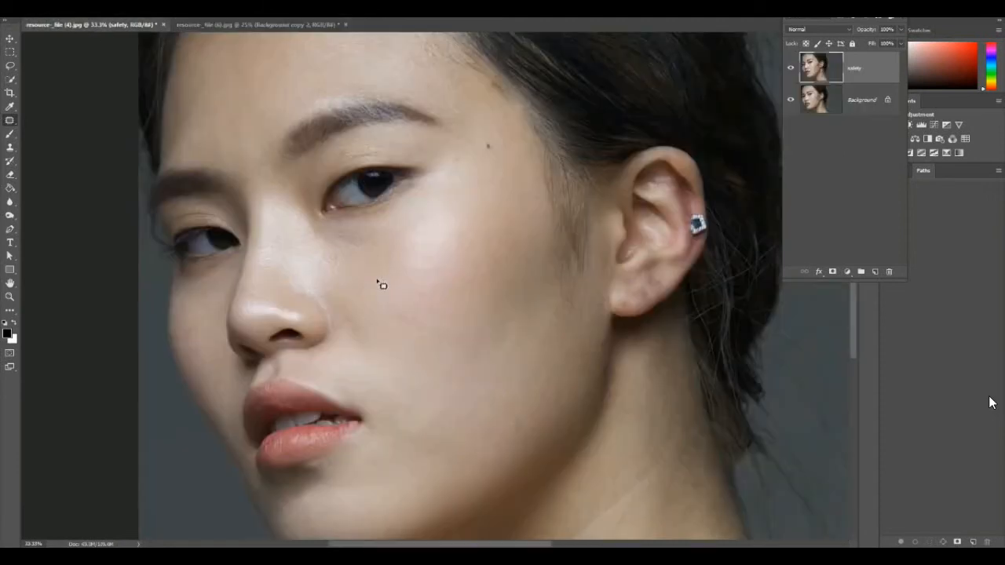
{"action": "key", "text": "ctrl+plus"}
{"action": "key", "text": "ctrl+plus"}
{"action": "key", "text": "ctrl+plus"}
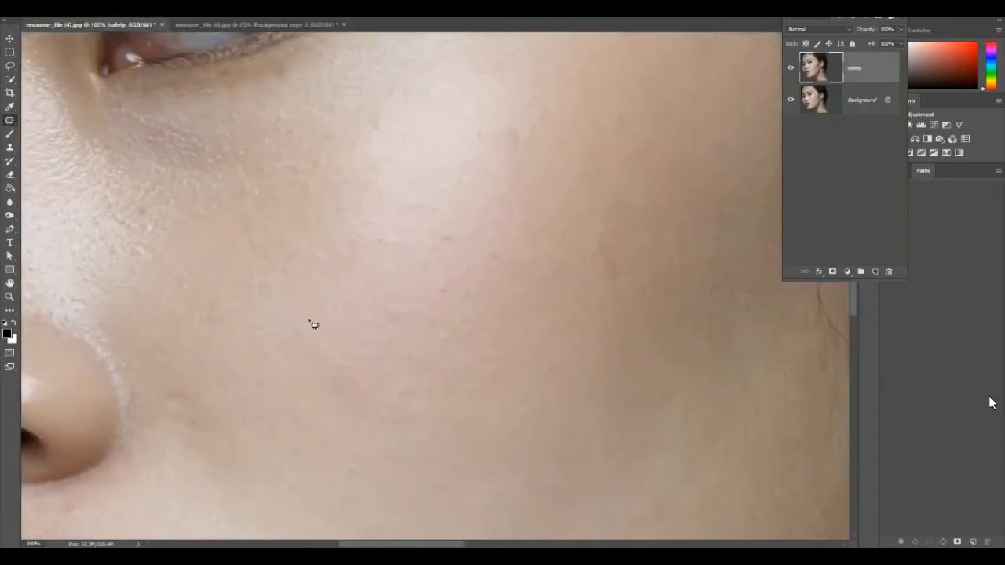
{"action": "left_click_drag", "start_coordinate": [219, 201], "coordinate": [602, 397]}
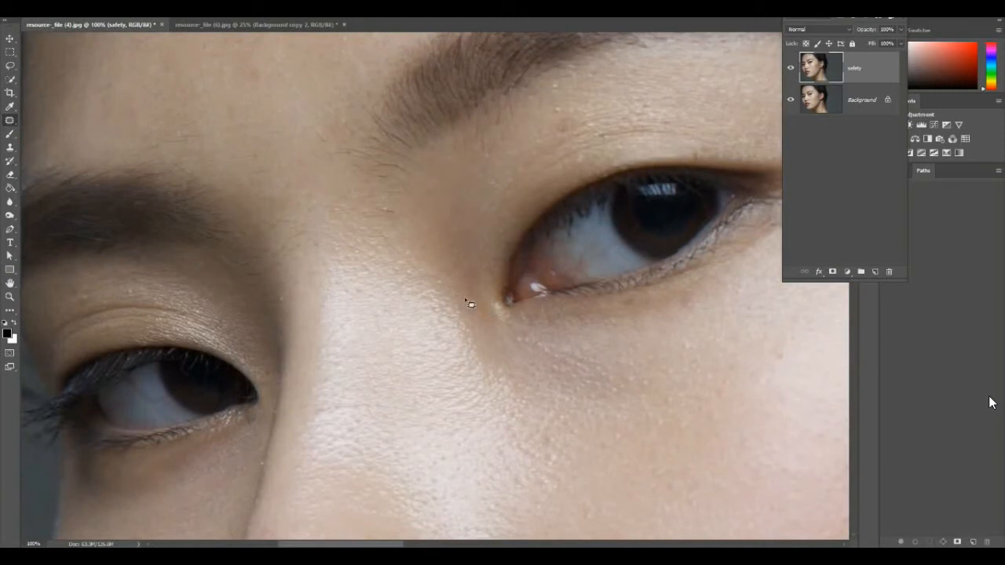
{"action": "left_click_drag", "start_coordinate": [306, 151], "coordinate": [360, 243]}
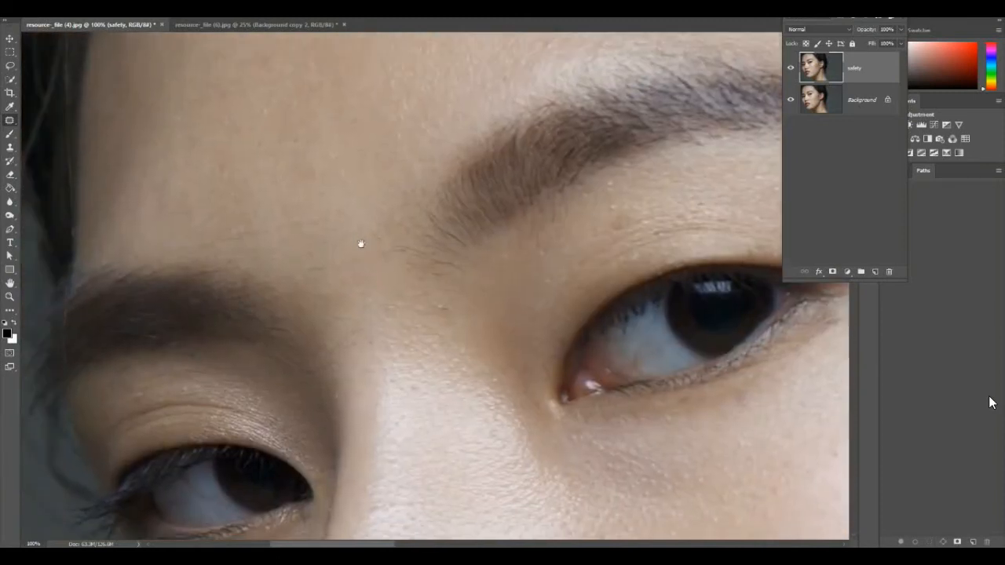
{"action": "left_click_drag", "start_coordinate": [346, 123], "coordinate": [355, 127]}
{"action": "left_click_drag", "start_coordinate": [359, 124], "coordinate": [213, 86]}
{"action": "key", "text": "ctrl+d"}
Patch the remaining small blemishes higher on the forehead with neighbouring clean skin, deselecting after each one
{"action": "mouse_move", "coordinate": [335, 118]}
{"action": "left_mouse_down"}
{"action": "mouse_move", "coordinate": [363, 101]}
{"action": "mouse_move", "coordinate": [331, 103]}
{"action": "mouse_move", "coordinate": [399, 90]}
{"action": "left_mouse_up"}
{"action": "key", "text": "ctrl+d"}
{"action": "mouse_move", "coordinate": [332, 95]}
{"action": "left_mouse_down"}
{"action": "mouse_move", "coordinate": [334, 108]}
{"action": "mouse_move", "coordinate": [330, 96]}
{"action": "mouse_move", "coordinate": [361, 90]}
{"action": "left_mouse_up"}
{"action": "key", "text": "ctrl+d"}
{"action": "left_click", "coordinate": [309, 92]}
{"action": "left_click", "coordinate": [479, 193]}
{"action": "mouse_move", "coordinate": [273, 105]}
{"action": "left_mouse_down"}
{"action": "mouse_move", "coordinate": [274, 92]}
{"action": "mouse_move", "coordinate": [263, 91]}
{"action": "mouse_move", "coordinate": [310, 67]}
{"action": "left_mouse_up"}
{"action": "key", "text": "ctrl+d"}
Patch the fine lines and marks on the forehead just above the eyebrows with smoother skin from higher up
{"action": "mouse_move", "coordinate": [313, 211]}
{"action": "left_mouse_down"}
{"action": "mouse_move", "coordinate": [289, 212]}
{"action": "mouse_move", "coordinate": [289, 253]}
{"action": "mouse_move", "coordinate": [328, 279]}
{"action": "mouse_move", "coordinate": [346, 229]}
{"action": "mouse_move", "coordinate": [314, 212]}
{"action": "mouse_move", "coordinate": [278, 98]}
{"action": "mouse_move", "coordinate": [214, 73]}
{"action": "left_mouse_up"}
{"action": "key", "text": "ctrl+d"}
{"action": "mouse_move", "coordinate": [190, 223]}
{"action": "left_mouse_down"}
{"action": "mouse_move", "coordinate": [241, 248]}
{"action": "mouse_move", "coordinate": [279, 238]}
{"action": "mouse_move", "coordinate": [267, 192]}
{"action": "mouse_move", "coordinate": [298, 179]}
{"action": "mouse_move", "coordinate": [330, 127]}
{"action": "mouse_move", "coordinate": [287, 118]}
{"action": "mouse_move", "coordinate": [260, 131]}
{"action": "mouse_move", "coordinate": [220, 200]}
{"action": "left_mouse_up"}
{"action": "left_click_drag", "start_coordinate": [207, 208], "coordinate": [208, 207]}
{"action": "left_click_drag", "start_coordinate": [254, 144], "coordinate": [212, 57]}
{"action": "key", "text": "ctrl+d"}
{"action": "mouse_move", "coordinate": [298, 162]}
{"action": "left_mouse_down"}
{"action": "mouse_move", "coordinate": [306, 181]}
{"action": "mouse_move", "coordinate": [298, 159]}
{"action": "mouse_move", "coordinate": [206, 108]}
{"action": "left_mouse_up"}
{"action": "key", "text": "ctrl+d"}
Heal the small spots between the eyebrows at the top of the nose bridge with a reduced Spot Healing Brush
{"action": "left_click", "coordinate": [10, 120]}
{"action": "left_click", "coordinate": [51, 122]}
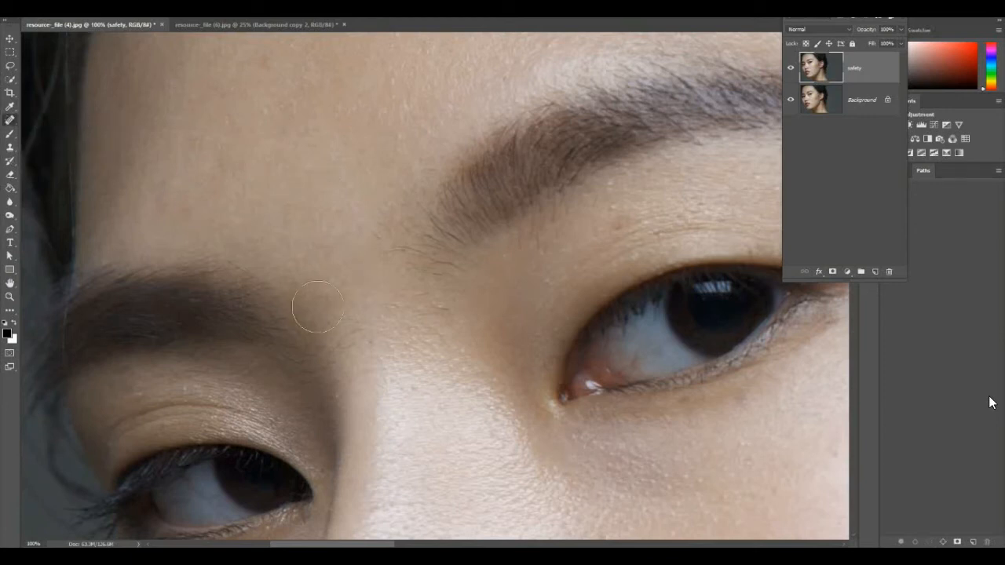
{"action": "key", "text": "bracketleft"}
{"action": "key", "text": "bracketleft"}
{"action": "key", "text": "bracketleft"}
{"action": "key", "text": "bracketleft"}
{"action": "left_click", "coordinate": [362, 313]}
{"action": "mouse_move", "coordinate": [334, 319]}
{"action": "left_mouse_down"}
{"action": "mouse_move", "coordinate": [363, 320]}
{"action": "mouse_move", "coordinate": [359, 342]}
{"action": "left_mouse_up"}
Switch to the Patch Tool and patch the uneven skin between the eyebrows with clean forehead skin
{"action": "right_click", "coordinate": [10, 120]}
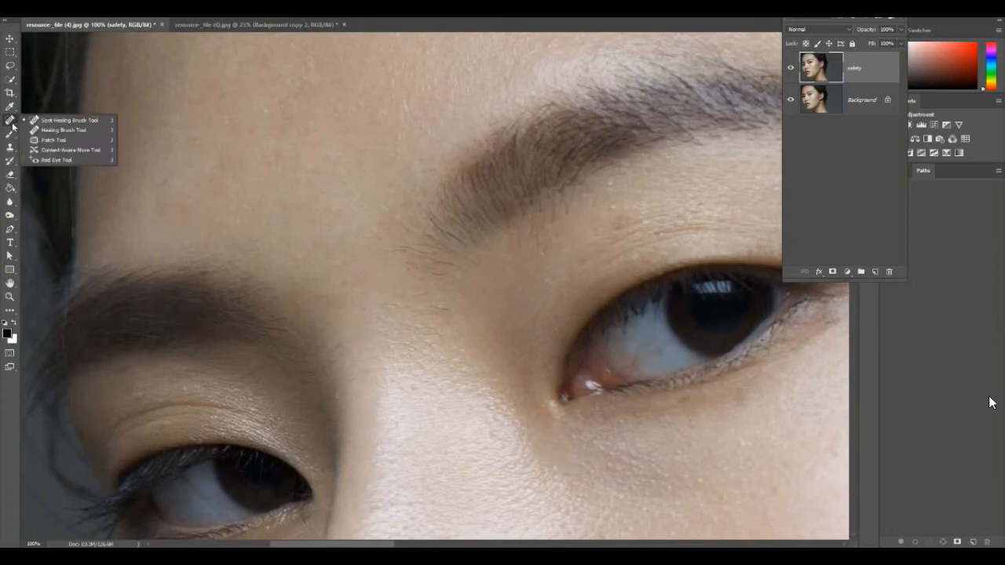
{"action": "left_click", "coordinate": [63, 140]}
{"action": "mouse_move", "coordinate": [364, 299]}
{"action": "left_mouse_down"}
{"action": "mouse_move", "coordinate": [359, 315]}
{"action": "mouse_move", "coordinate": [364, 297]}
{"action": "mouse_move", "coordinate": [276, 196]}
{"action": "left_mouse_up"}
{"action": "mouse_move", "coordinate": [312, 285]}
{"action": "left_mouse_down"}
{"action": "mouse_move", "coordinate": [328, 307]}
{"action": "mouse_move", "coordinate": [319, 287]}
{"action": "mouse_move", "coordinate": [327, 225]}
{"action": "left_mouse_up"}
{"action": "mouse_move", "coordinate": [383, 307]}
{"action": "left_mouse_down"}
{"action": "mouse_move", "coordinate": [406, 287]}
{"action": "mouse_move", "coordinate": [388, 306]}
{"action": "mouse_move", "coordinate": [301, 188]}
{"action": "mouse_move", "coordinate": [314, 165]}
{"action": "left_mouse_up"}
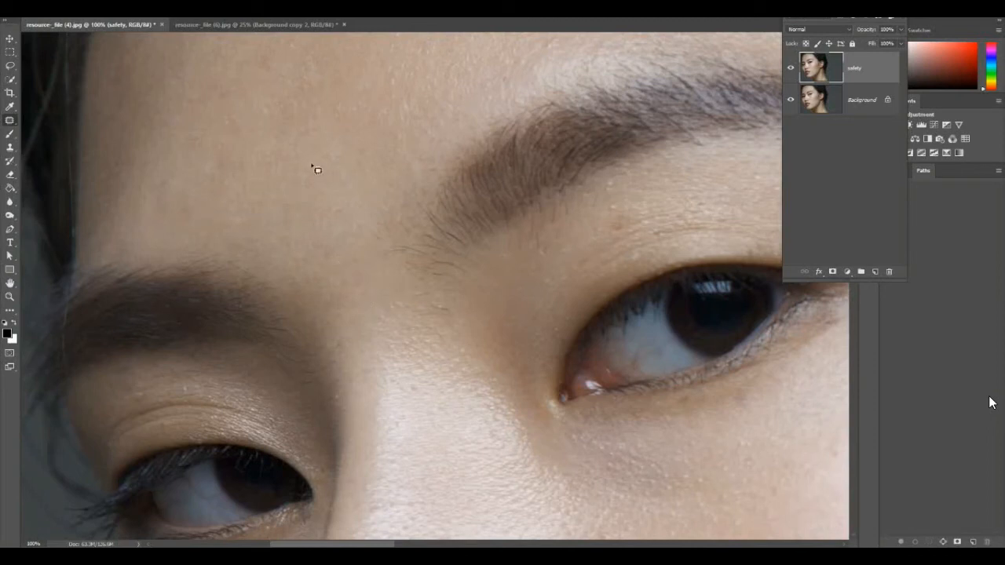
Duplicate the blue ear stud lower on the ear's outer rim with the Patch Tool, undoing a first copy placed above it
{"action": "scroll", "coordinate": [369, 284], "scroll_direction": "down", "scroll_amount": 4}
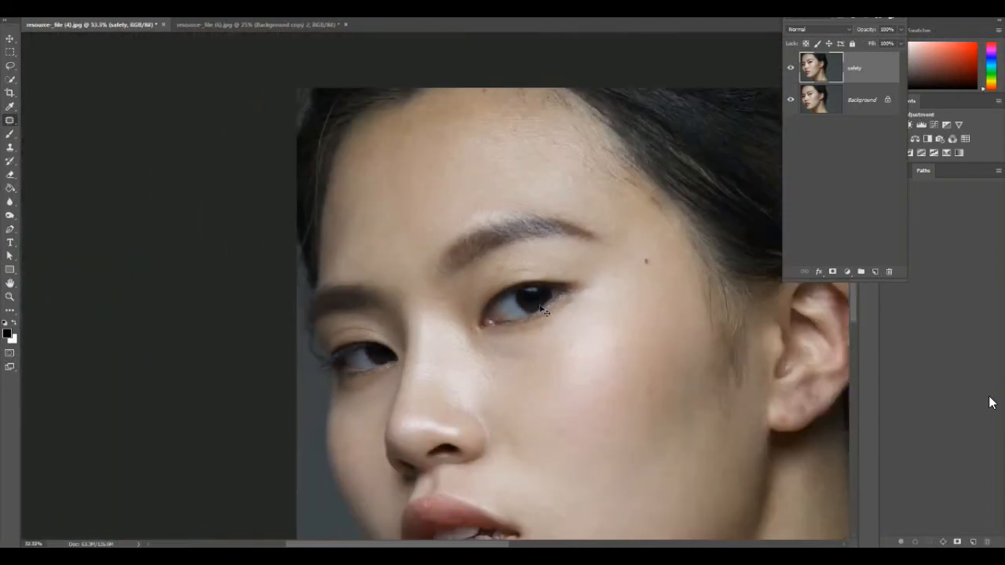
{"action": "scroll", "coordinate": [540, 312], "scroll_direction": "down", "scroll_amount": 1}
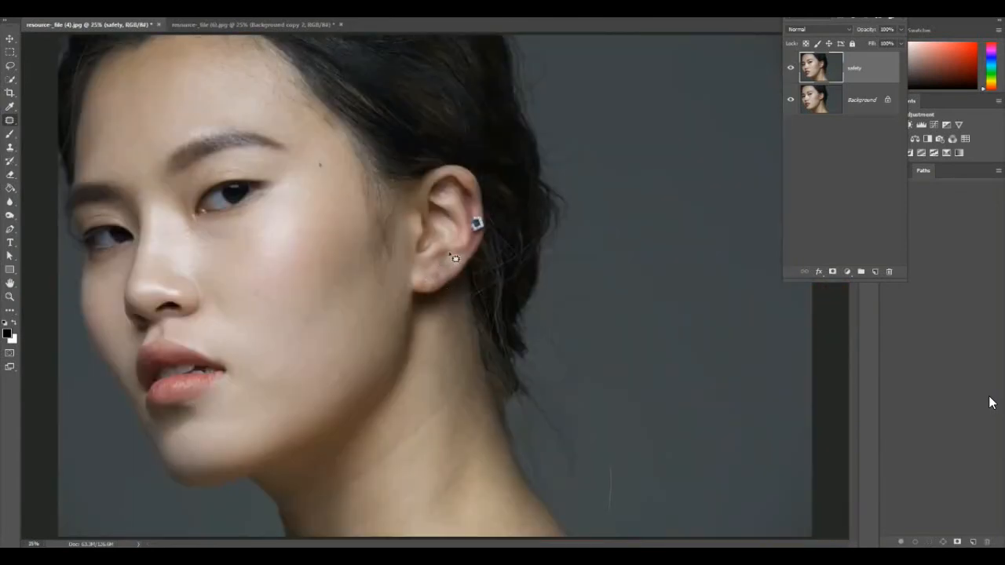
{"action": "scroll", "coordinate": [479, 249], "scroll_direction": "up", "scroll_amount": 3}
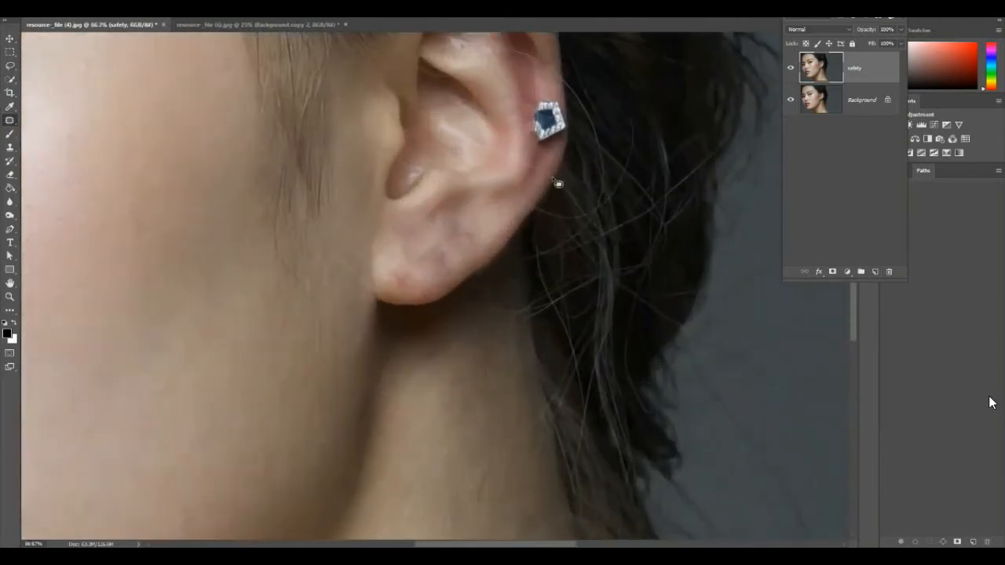
{"action": "left_click_drag", "start_coordinate": [550, 162], "coordinate": [513, 222]}
{"action": "mouse_move", "coordinate": [499, 189]}
{"action": "left_mouse_down"}
{"action": "mouse_move", "coordinate": [493, 214]}
{"action": "mouse_move", "coordinate": [512, 226]}
{"action": "mouse_move", "coordinate": [531, 219]}
{"action": "mouse_move", "coordinate": [521, 178]}
{"action": "mouse_move", "coordinate": [499, 182]}
{"action": "mouse_move", "coordinate": [506, 193]}
{"action": "mouse_move", "coordinate": [498, 146]}
{"action": "mouse_move", "coordinate": [509, 152]}
{"action": "left_mouse_up"}
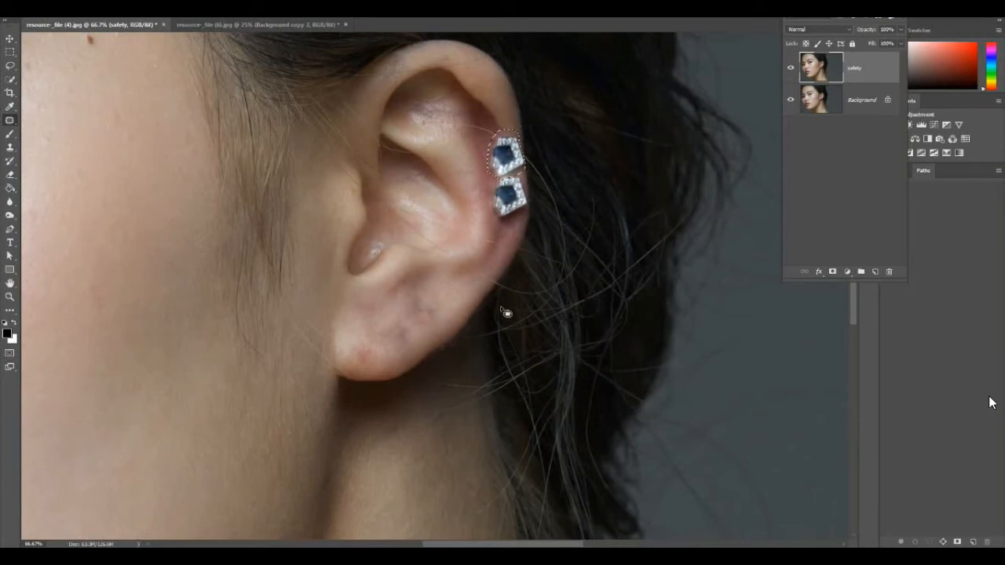
{"action": "key", "text": "ctrl+z"}
{"action": "left_click_drag", "start_coordinate": [509, 194], "coordinate": [489, 252]}
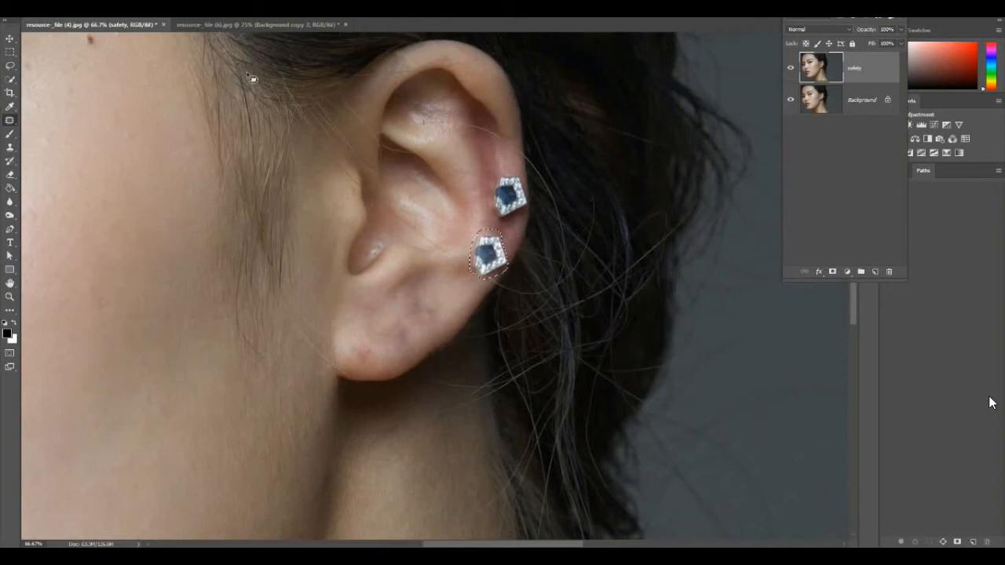
{"action": "key", "text": "ctrl+d"}
Compare the retouched safety layer with the original portrait by toggling its visibility, and inspect the eye area up close
{"action": "left_click", "coordinate": [789, 72]}
{"action": "left_click", "coordinate": [790, 72]}
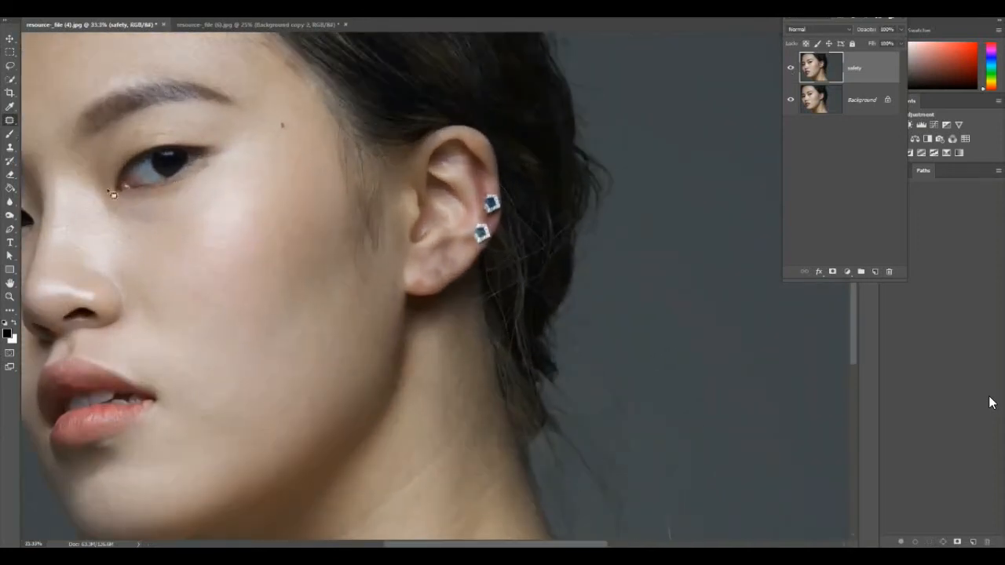
{"action": "left_click_drag", "start_coordinate": [74, 156], "coordinate": [318, 247]}
{"action": "scroll", "coordinate": [322, 252], "scroll_direction": "up", "scroll_amount": 5}
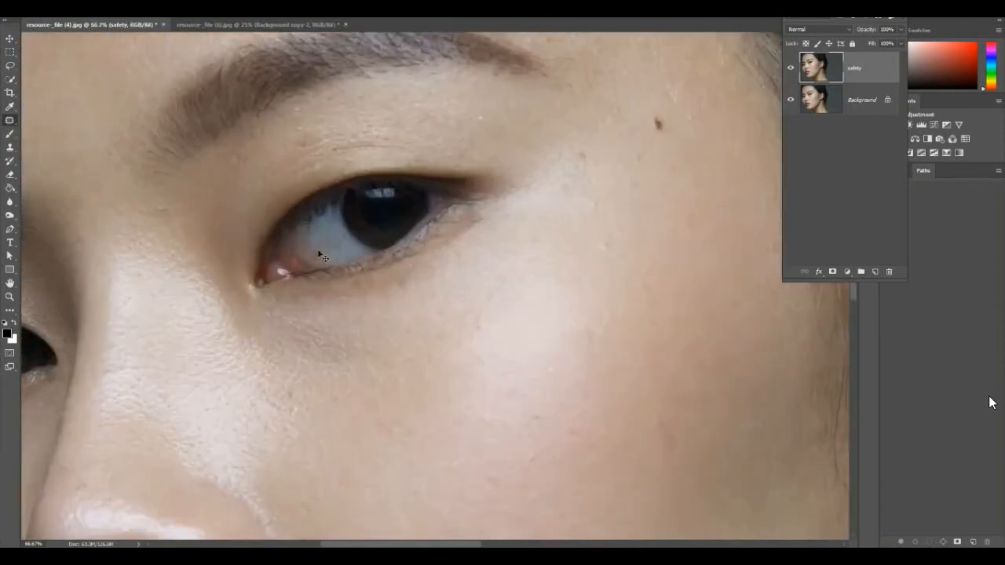
Compare the patched skin between the eyebrows before and after by hiding and showing the safety layer
{"action": "left_click_drag", "start_coordinate": [191, 175], "coordinate": [655, 266]}
{"action": "left_click", "coordinate": [792, 68]}
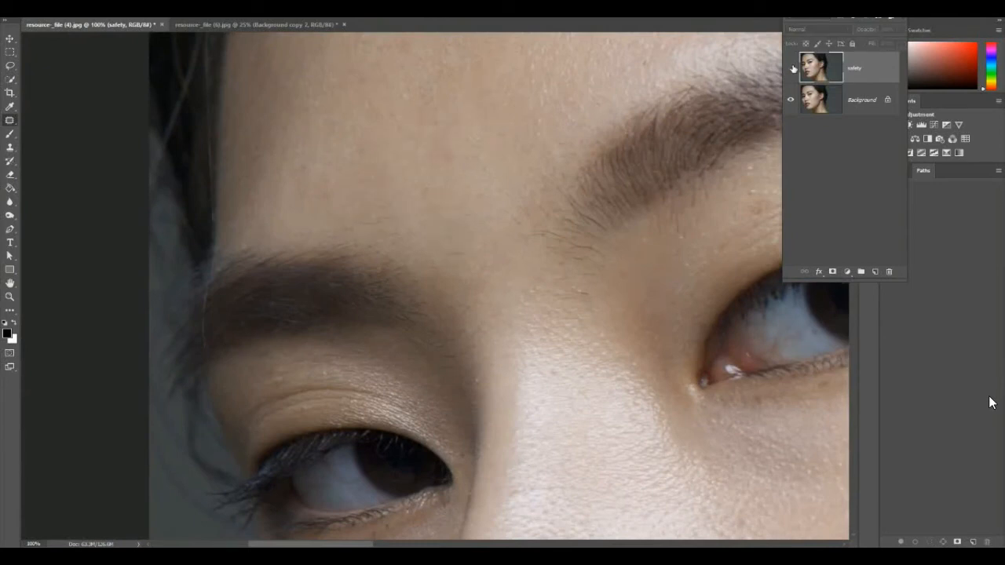
{"action": "left_click", "coordinate": [792, 69]}
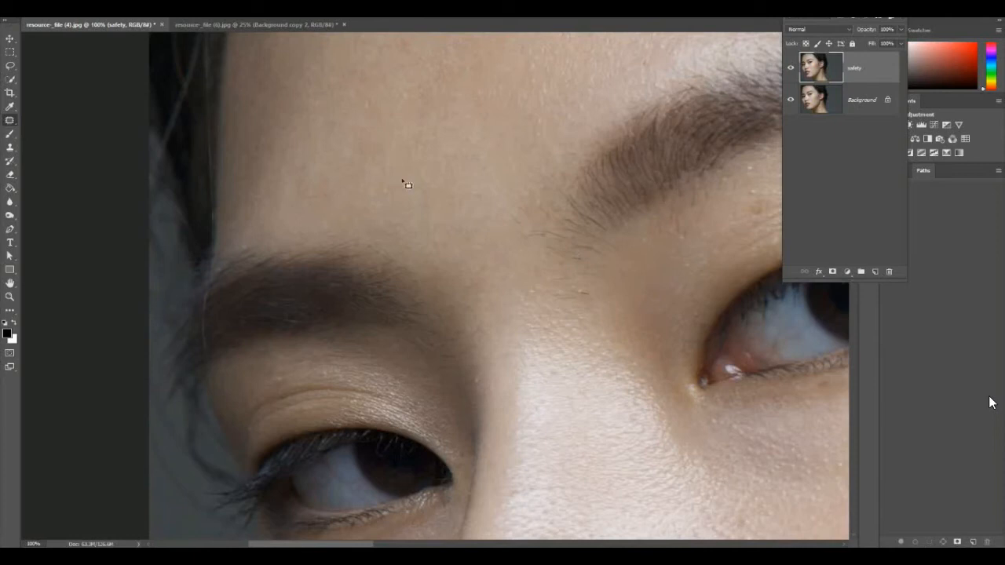
{"action": "scroll", "coordinate": [471, 214], "scroll_direction": "down", "scroll_amount": 3}
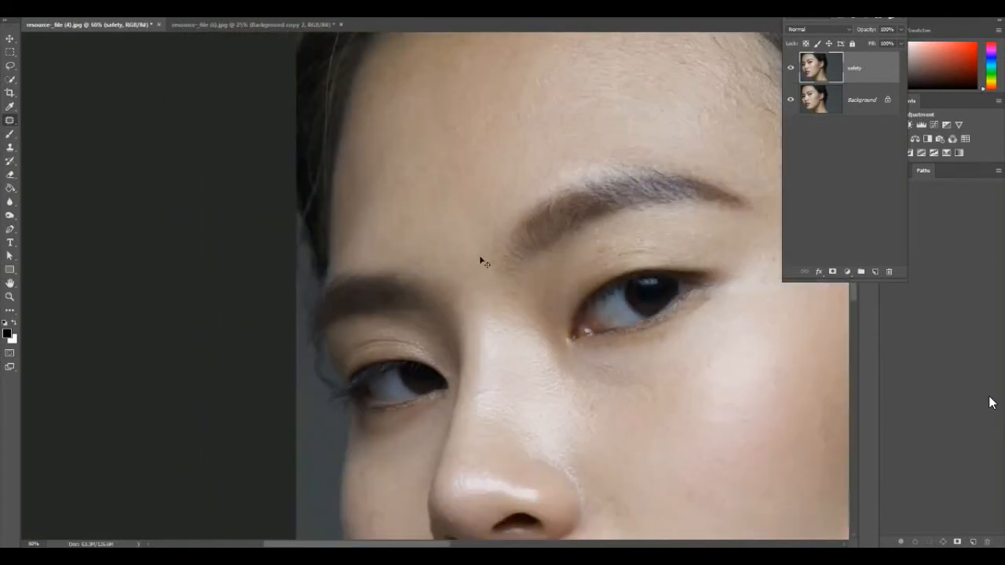
{"action": "scroll", "coordinate": [534, 291], "scroll_direction": "down", "scroll_amount": 1}
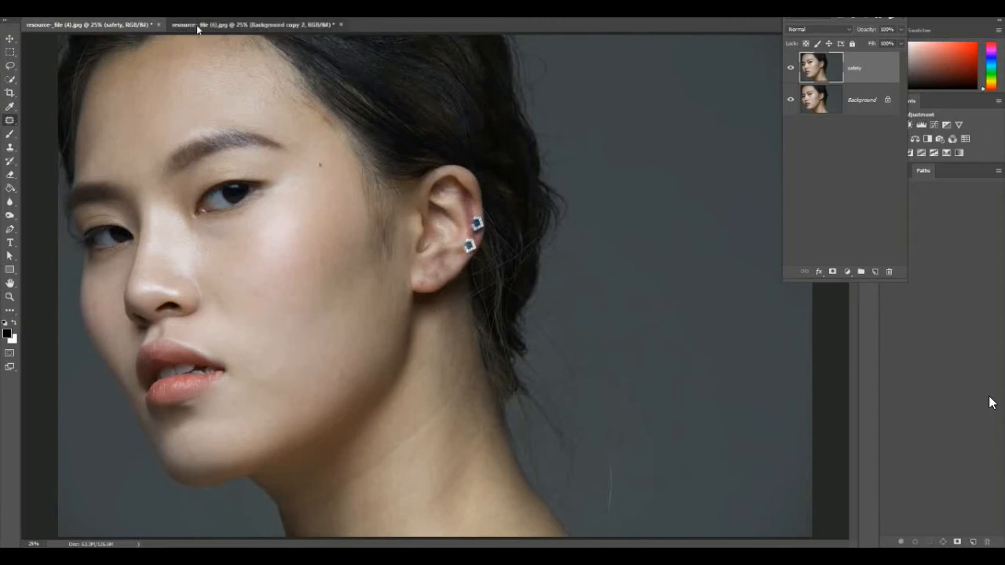
Leave the portrait for the notebook document and open the cracked wall photo resource-_file (5).jpg
{"action": "left_click", "coordinate": [236, 24]}
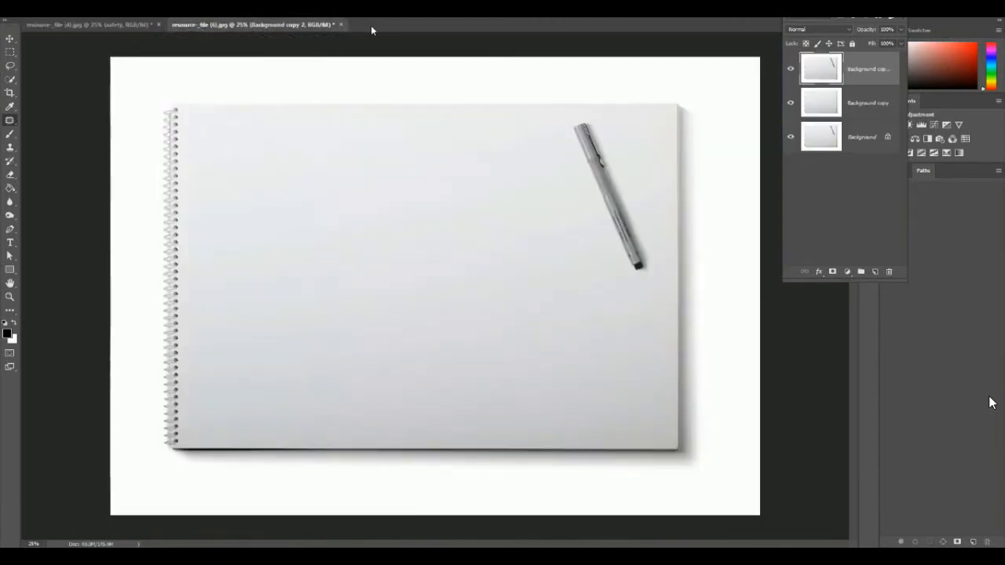
{"action": "left_click", "coordinate": [47, 11]}
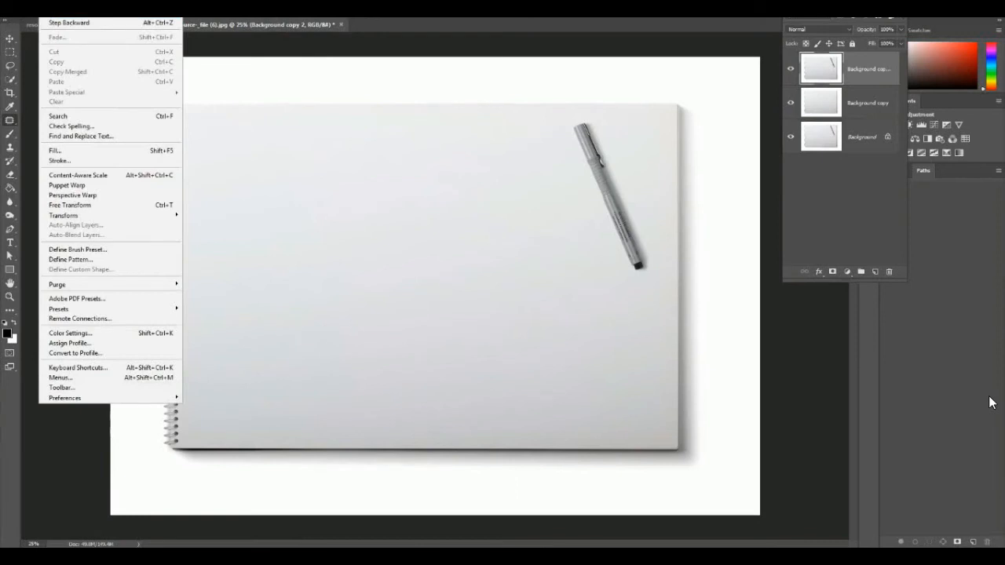
{"action": "left_click", "coordinate": [55, 13]}
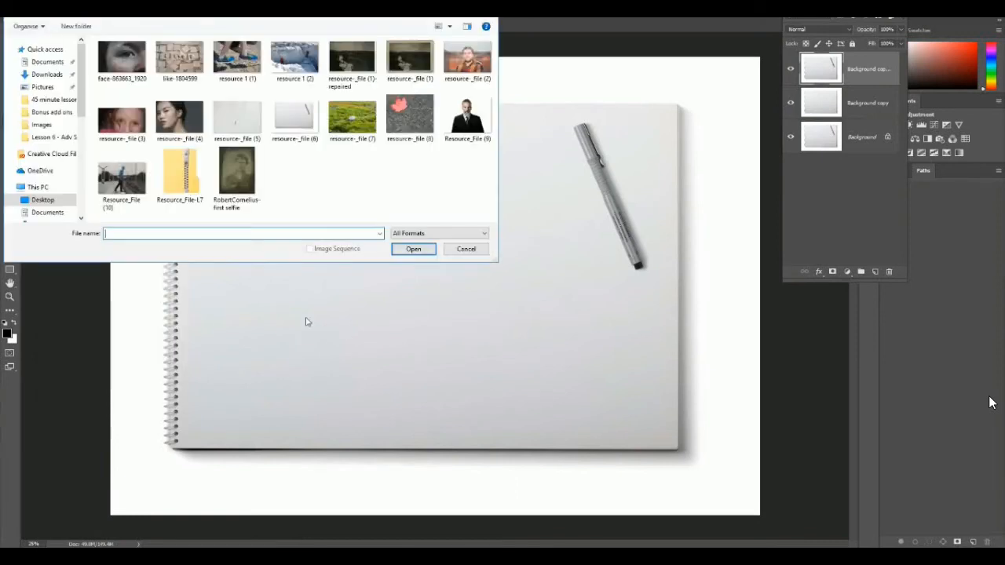
{"action": "left_click", "coordinate": [237, 118]}
{"action": "left_click", "coordinate": [416, 249]}
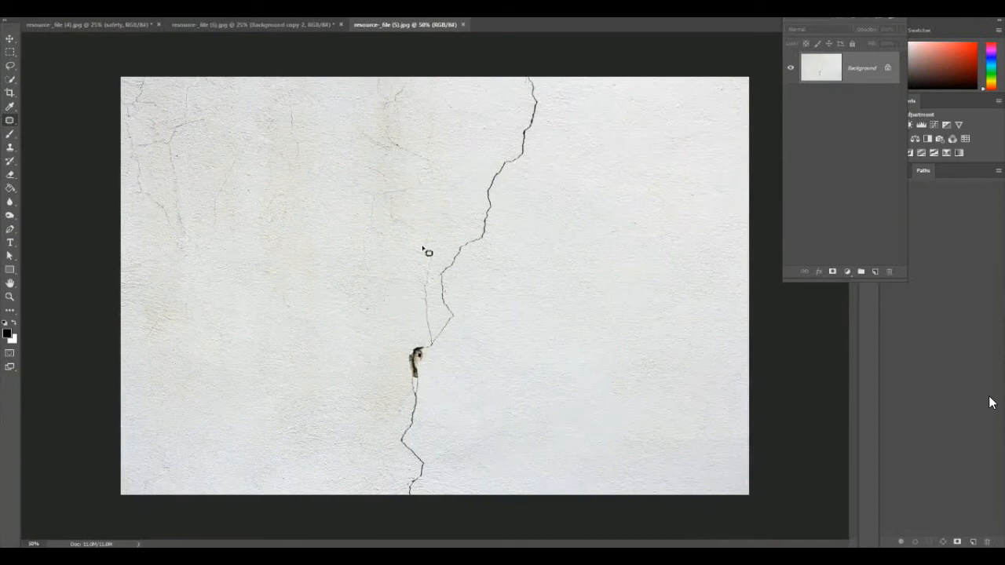
Duplicate the wall's background layer, patch the long crack with clean wall using the Patch Tool, and delete that layer
{"action": "left_click_drag", "start_coordinate": [857, 78], "coordinate": [875, 271]}
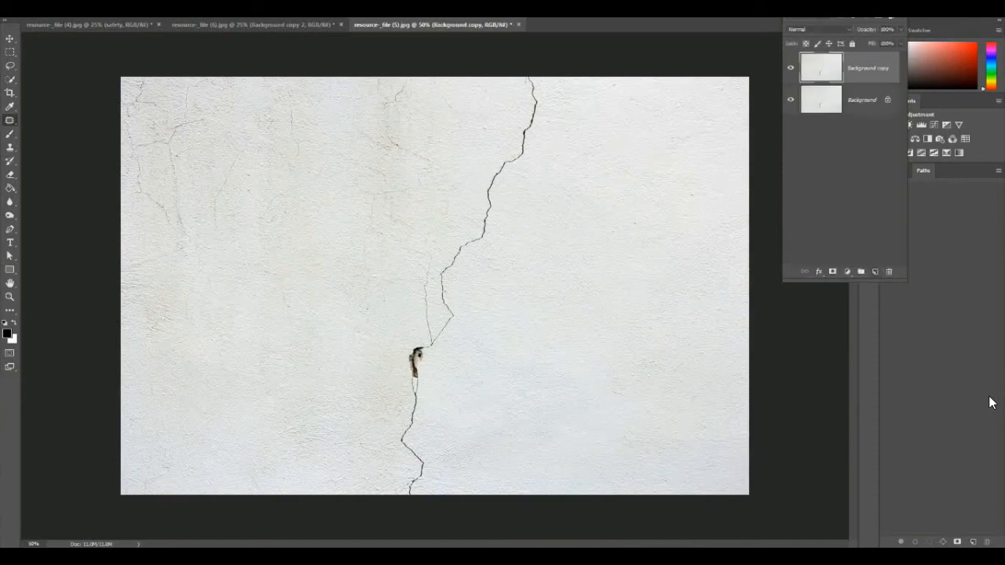
{"action": "mouse_move", "coordinate": [525, 94]}
{"action": "left_mouse_down"}
{"action": "mouse_move", "coordinate": [545, 69]}
{"action": "mouse_move", "coordinate": [548, 157]}
{"action": "mouse_move", "coordinate": [520, 188]}
{"action": "mouse_move", "coordinate": [425, 402]}
{"action": "mouse_move", "coordinate": [435, 482]}
{"action": "mouse_move", "coordinate": [412, 511]}
{"action": "mouse_move", "coordinate": [388, 486]}
{"action": "mouse_move", "coordinate": [383, 426]}
{"action": "mouse_move", "coordinate": [415, 236]}
{"action": "mouse_move", "coordinate": [473, 161]}
{"action": "mouse_move", "coordinate": [503, 140]}
{"action": "mouse_move", "coordinate": [520, 80]}
{"action": "left_mouse_up"}
{"action": "mouse_move", "coordinate": [448, 269]}
{"action": "left_mouse_down"}
{"action": "mouse_move", "coordinate": [550, 272]}
{"action": "mouse_move", "coordinate": [589, 305]}
{"action": "left_mouse_up"}
{"action": "key", "text": "ctrl+d"}
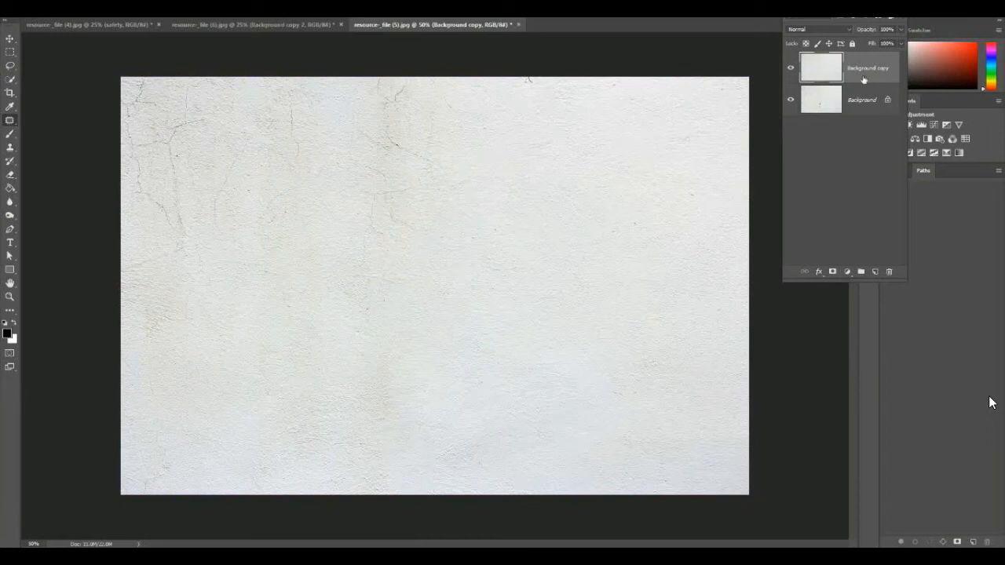
{"action": "left_click_drag", "start_coordinate": [856, 73], "coordinate": [889, 271]}
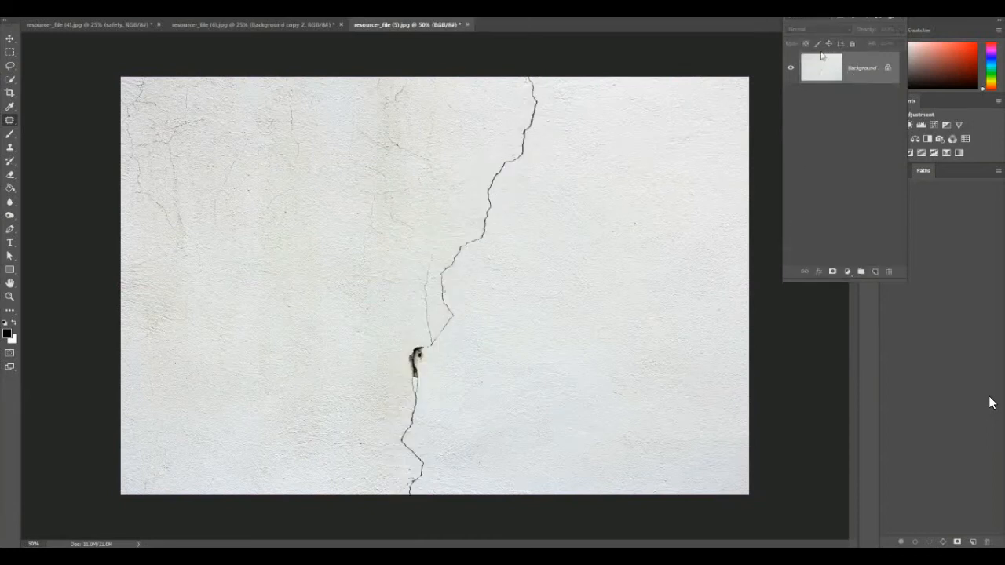
Copy the wall to a new layer, paint along the whole crack with the Spot Healing Brush, and delete that layer
{"action": "key", "text": "ctrl+j"}
{"action": "right_click", "coordinate": [10, 120]}
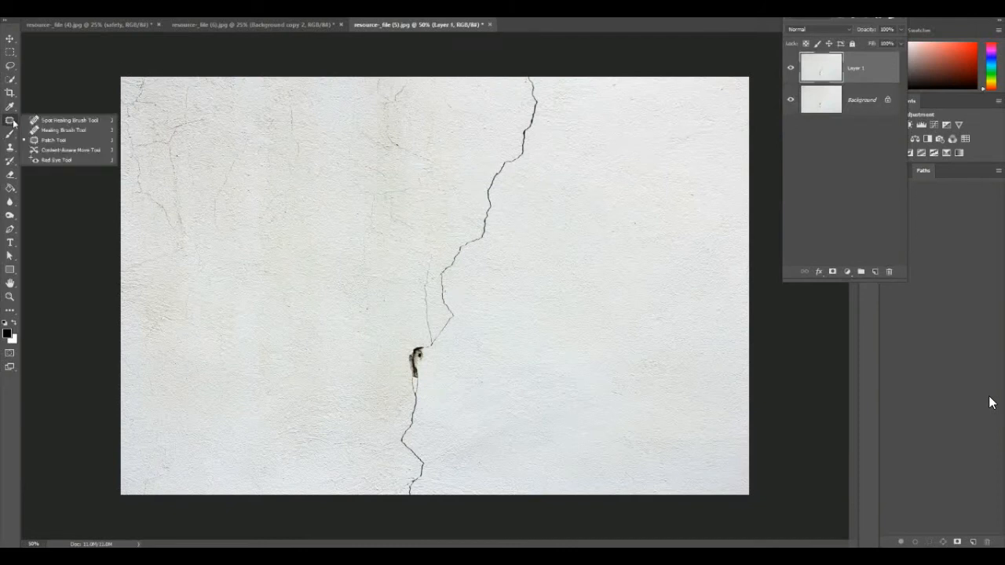
{"action": "left_click", "coordinate": [48, 121]}
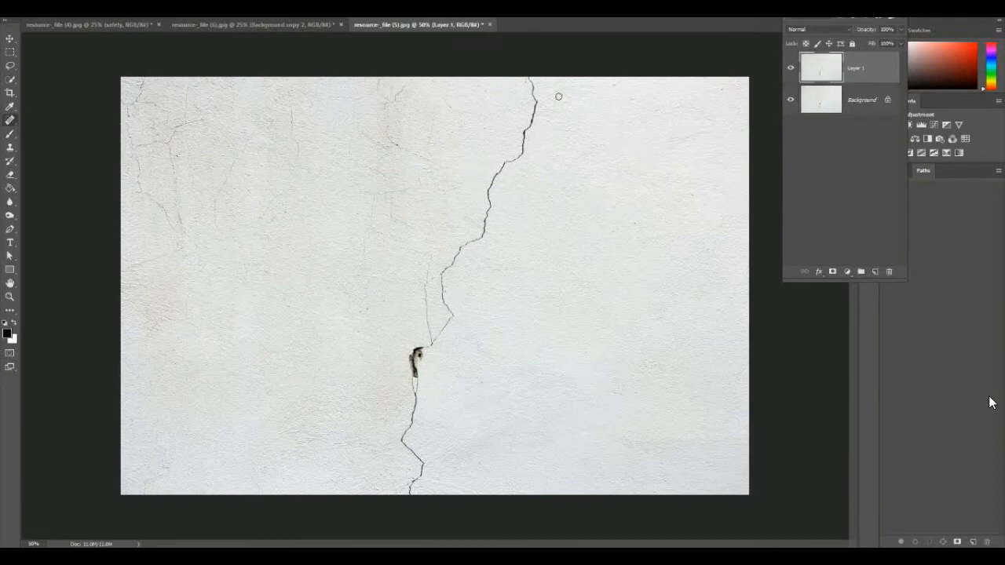
{"action": "mouse_move", "coordinate": [528, 76]}
{"action": "left_mouse_down"}
{"action": "mouse_move", "coordinate": [532, 130]}
{"action": "mouse_move", "coordinate": [533, 122]}
{"action": "mouse_move", "coordinate": [490, 191]}
{"action": "mouse_move", "coordinate": [479, 238]}
{"action": "mouse_move", "coordinate": [437, 280]}
{"action": "mouse_move", "coordinate": [450, 319]}
{"action": "mouse_move", "coordinate": [409, 373]}
{"action": "mouse_move", "coordinate": [411, 361]}
{"action": "mouse_move", "coordinate": [400, 450]}
{"action": "mouse_move", "coordinate": [419, 460]}
{"action": "mouse_move", "coordinate": [412, 493]}
{"action": "mouse_move", "coordinate": [481, 513]}
{"action": "left_mouse_up"}
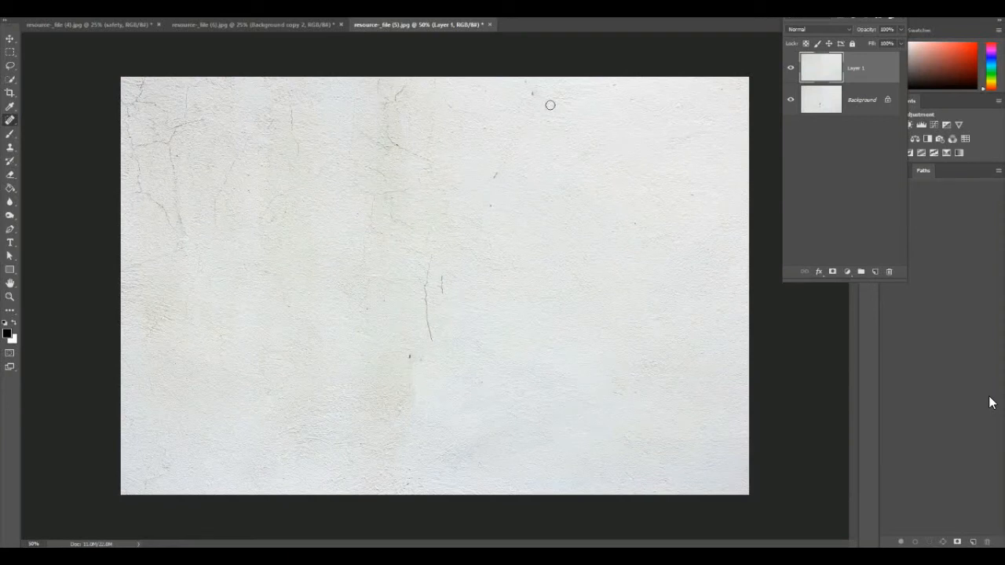
{"action": "left_click_drag", "start_coordinate": [856, 70], "coordinate": [888, 270]}
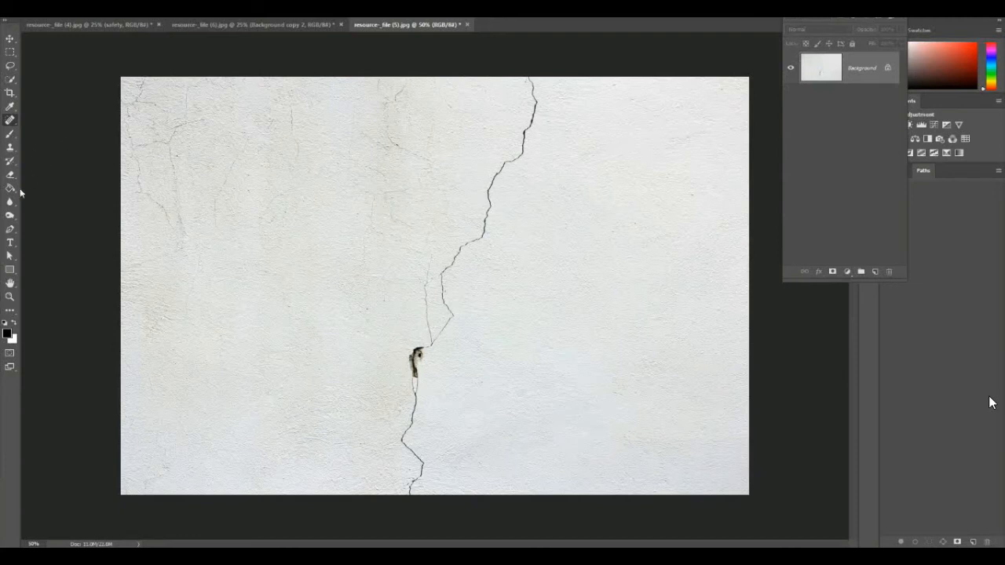
Prepare the Clone Stamp Tool with a smaller brush for covering the crack with clean wall texture
{"action": "left_click", "coordinate": [9, 146]}
{"action": "left_click", "coordinate": [414, 177], "text": "alt"}
{"action": "left_click_drag", "start_coordinate": [414, 177], "coordinate": [407, 175]}
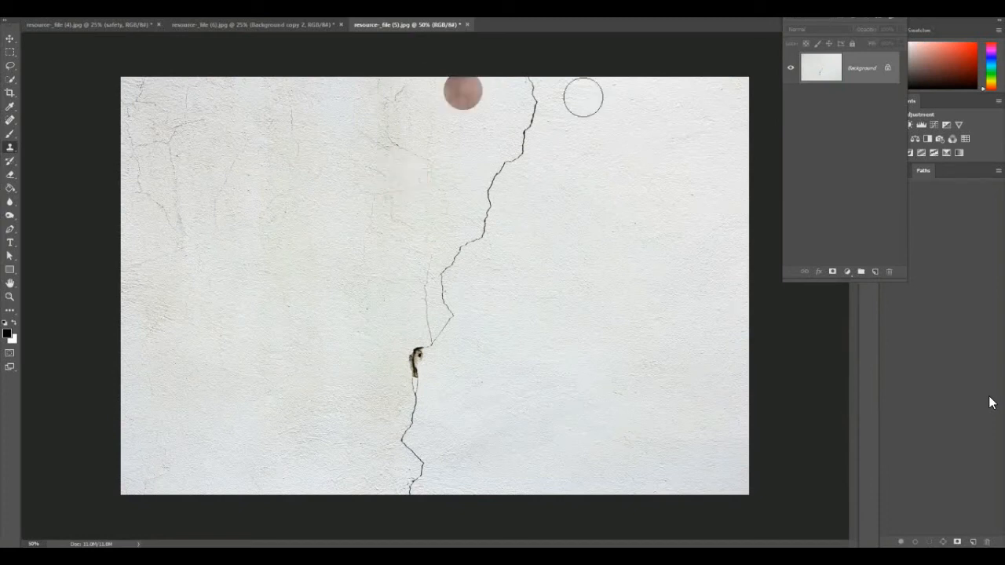
{"action": "key", "text": "bracketleft"}
{"action": "key", "text": "bracketleft"}
{"action": "key", "text": "bracketleft"}
{"action": "key", "text": "bracketleft"}
{"action": "key", "text": "bracketleft"}
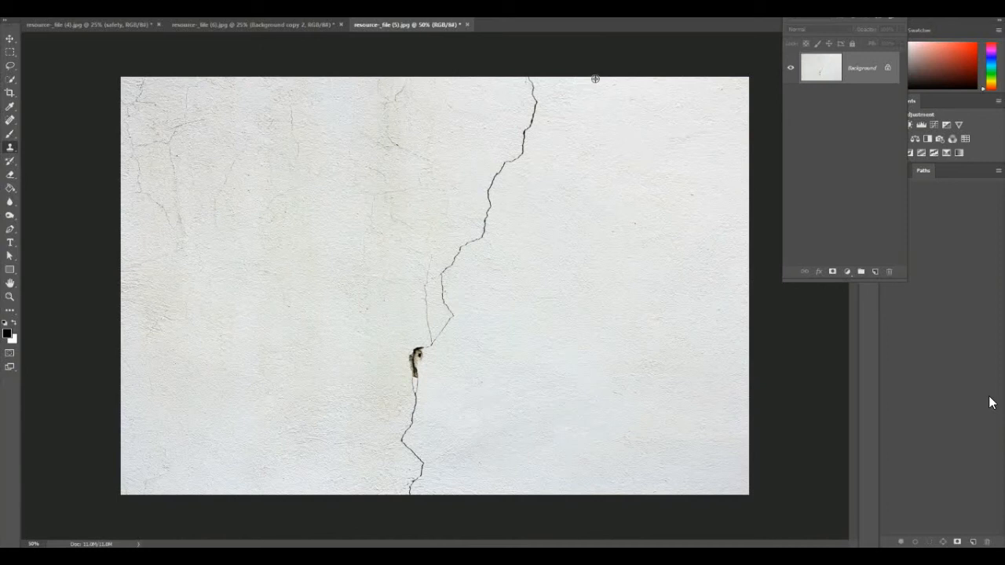
{"action": "key", "text": "f"}
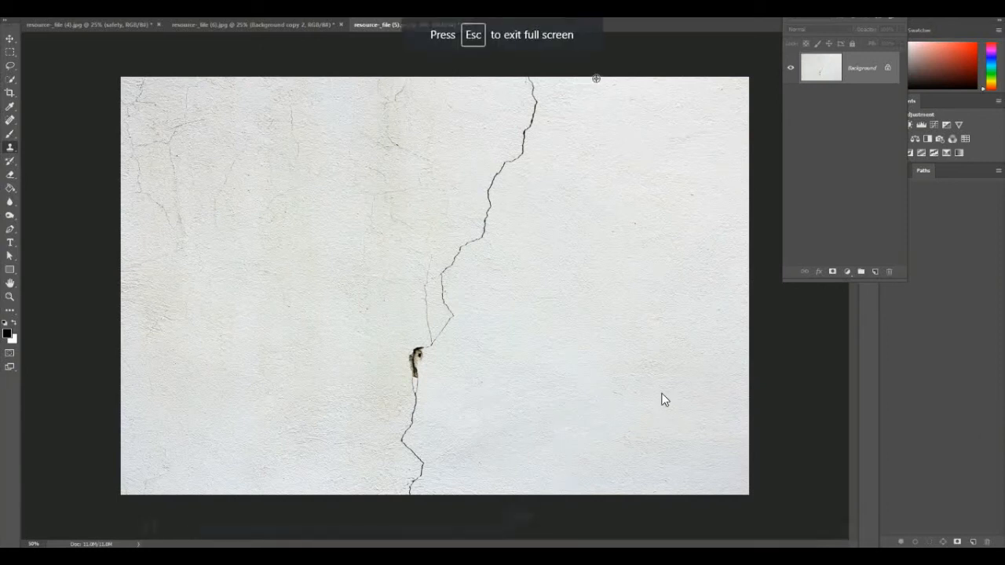
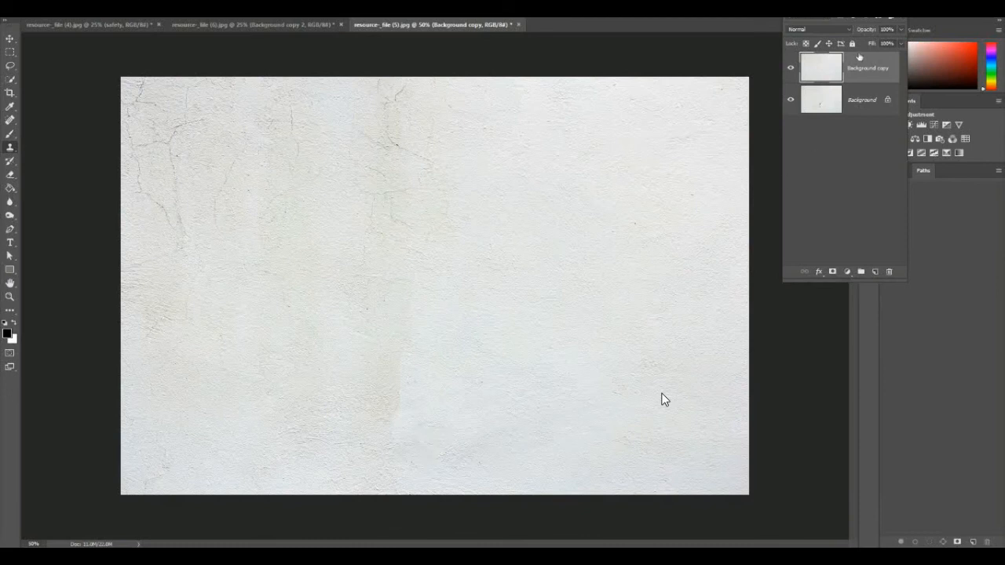
Place a fresh copy of the cracked wall above the repaired layer and clone the full crack onto the wall's left side
{"action": "mouse_move", "coordinate": [866, 62]}
{"action": "left_mouse_down"}
{"action": "mouse_move", "coordinate": [869, 142]}
{"action": "mouse_move", "coordinate": [871, 55]}
{"action": "left_mouse_up"}
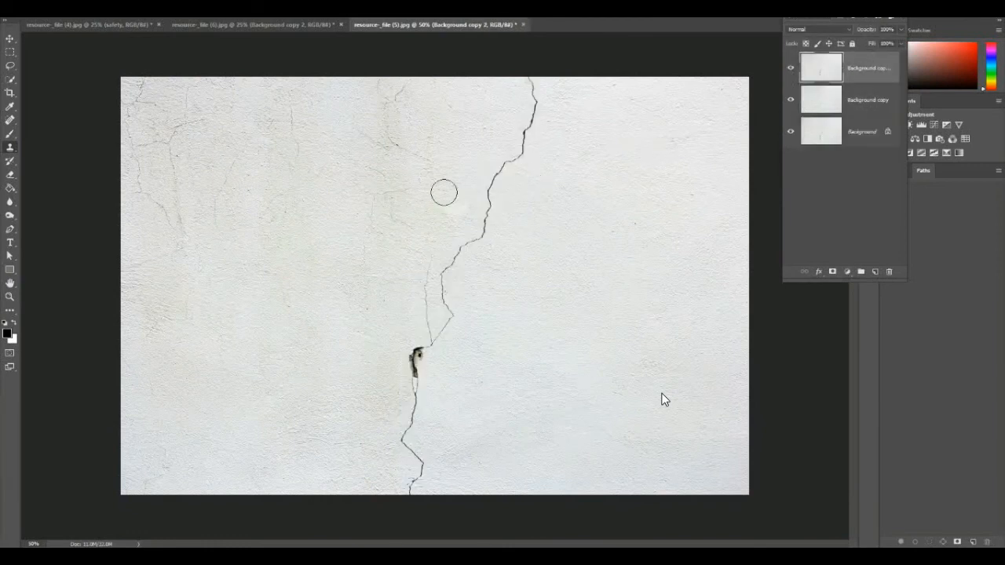
{"action": "left_click", "coordinate": [531, 80]}
{"action": "mouse_move", "coordinate": [298, 76]}
{"action": "left_mouse_down"}
{"action": "mouse_move", "coordinate": [295, 129]}
{"action": "mouse_move", "coordinate": [283, 159]}
{"action": "mouse_move", "coordinate": [254, 180]}
{"action": "mouse_move", "coordinate": [245, 243]}
{"action": "mouse_move", "coordinate": [206, 274]}
{"action": "mouse_move", "coordinate": [211, 267]}
{"action": "mouse_move", "coordinate": [201, 304]}
{"action": "mouse_move", "coordinate": [210, 322]}
{"action": "mouse_move", "coordinate": [195, 347]}
{"action": "mouse_move", "coordinate": [195, 264]}
{"action": "mouse_move", "coordinate": [200, 250]}
{"action": "mouse_move", "coordinate": [188, 298]}
{"action": "mouse_move", "coordinate": [194, 351]}
{"action": "mouse_move", "coordinate": [163, 444]}
{"action": "mouse_move", "coordinate": [192, 470]}
{"action": "mouse_move", "coordinate": [168, 496]}
{"action": "left_mouse_up"}
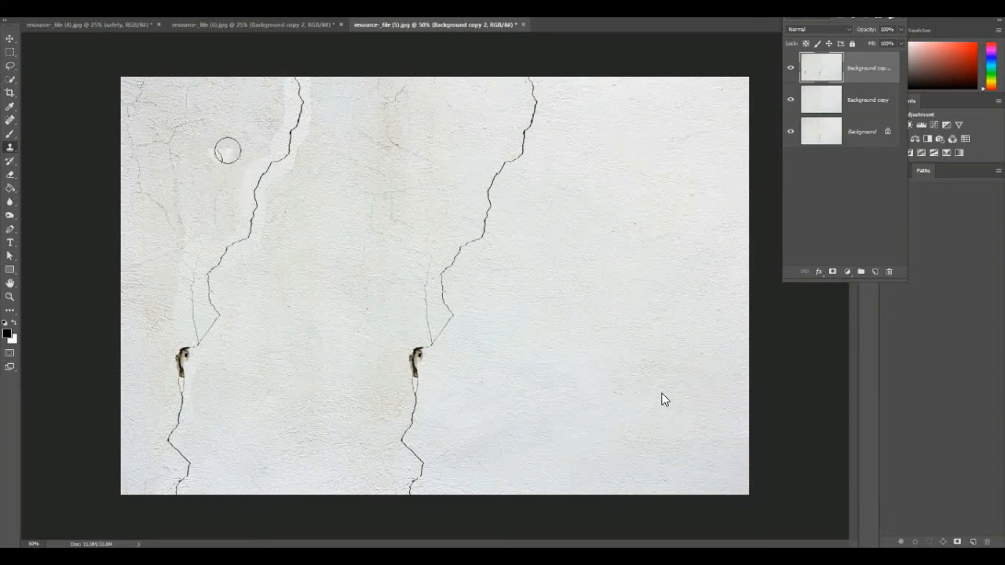
Blend the pale edges along both sides of the cloned crack's upper part using the Spot Healing Brush
{"action": "right_click", "coordinate": [9, 120]}
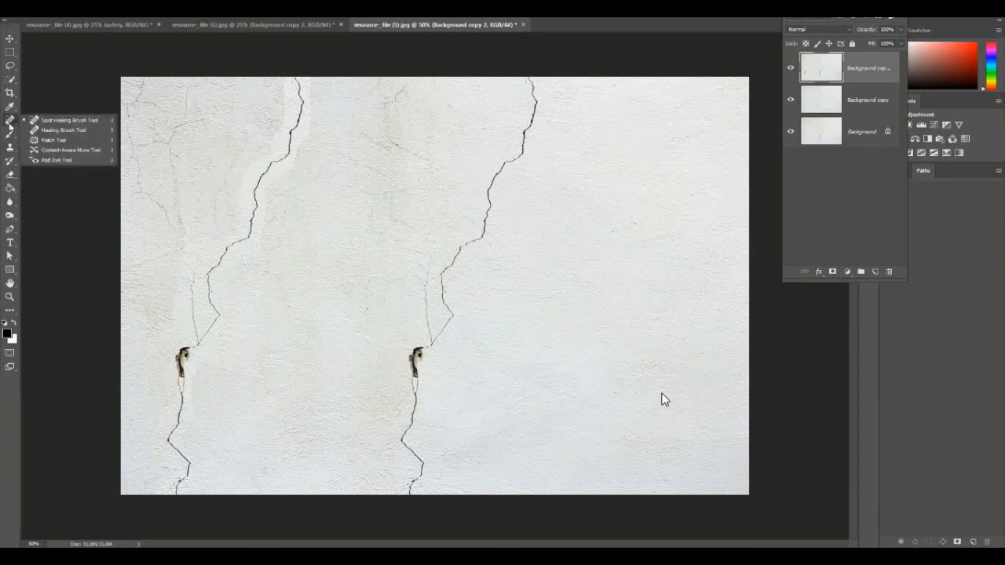
{"action": "left_click", "coordinate": [63, 120]}
{"action": "left_click_drag", "start_coordinate": [309, 81], "coordinate": [308, 110]}
{"action": "left_click", "coordinate": [307, 80]}
{"action": "left_click", "coordinate": [312, 88]}
{"action": "left_click", "coordinate": [313, 105]}
{"action": "left_click", "coordinate": [312, 113]}
{"action": "left_click", "coordinate": [305, 137]}
{"action": "left_click", "coordinate": [303, 146]}
{"action": "left_click_drag", "start_coordinate": [306, 140], "coordinate": [295, 160]}
{"action": "left_click", "coordinate": [286, 174]}
{"action": "left_click", "coordinate": [271, 183]}
{"action": "left_click", "coordinate": [262, 209]}
{"action": "left_click", "coordinate": [260, 242]}
{"action": "left_click", "coordinate": [257, 262]}
{"action": "left_click_drag", "start_coordinate": [237, 204], "coordinate": [234, 179]}
{"action": "left_click", "coordinate": [258, 157]}
{"action": "left_click", "coordinate": [274, 139]}
{"action": "left_click", "coordinate": [279, 123]}
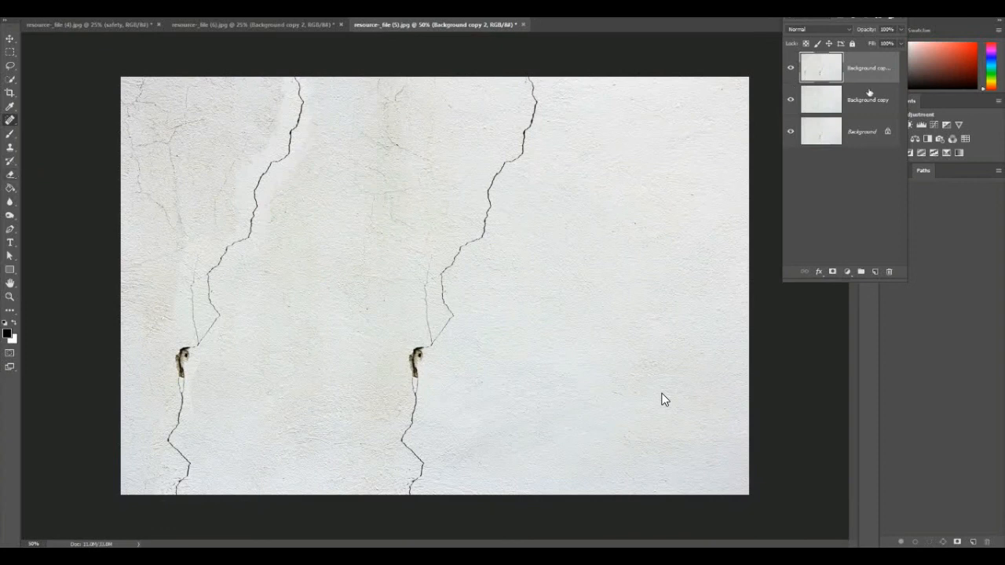
Compare the crack-free layer with the two-crack layer by toggling their visibility and bringing the crack-free layer above
{"action": "left_click", "coordinate": [791, 100]}
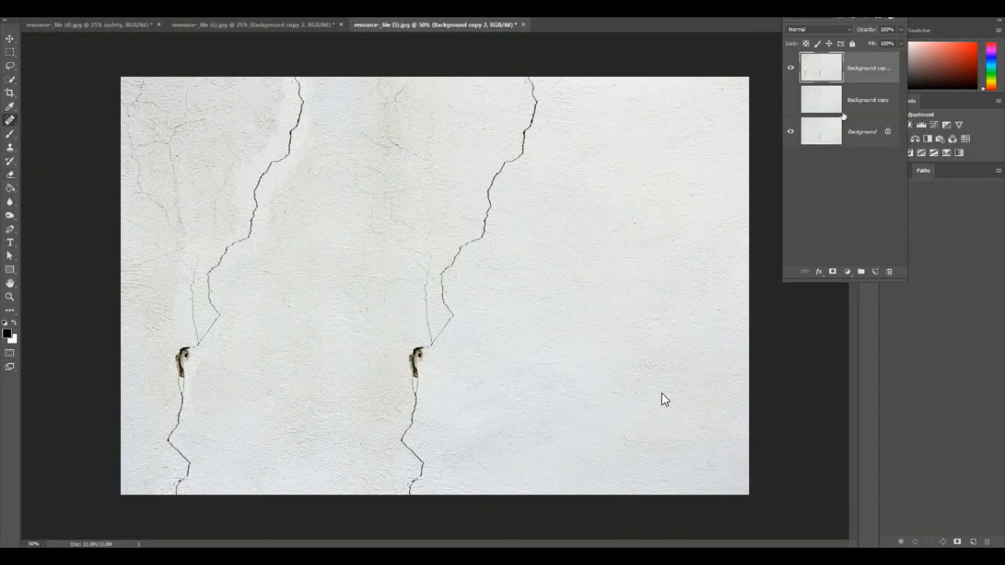
{"action": "left_click", "coordinate": [791, 68]}
{"action": "left_click", "coordinate": [791, 99]}
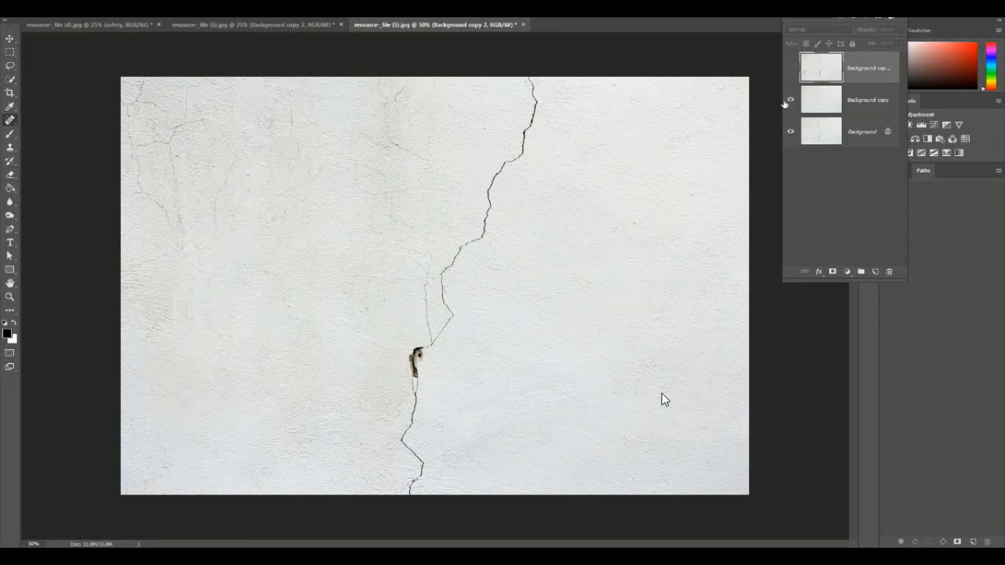
{"action": "left_click", "coordinate": [827, 109]}
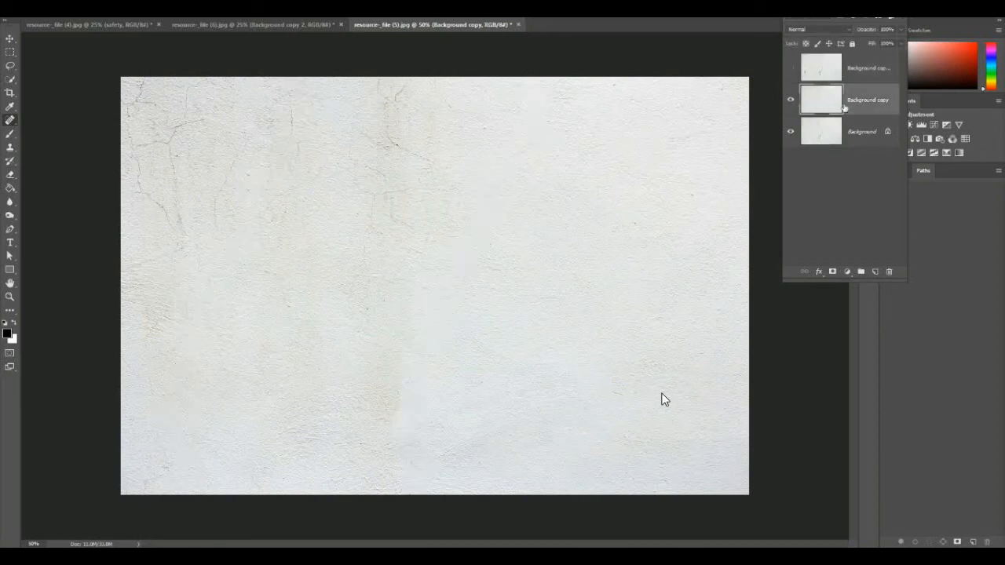
{"action": "left_click_drag", "start_coordinate": [852, 56], "coordinate": [852, 53]}
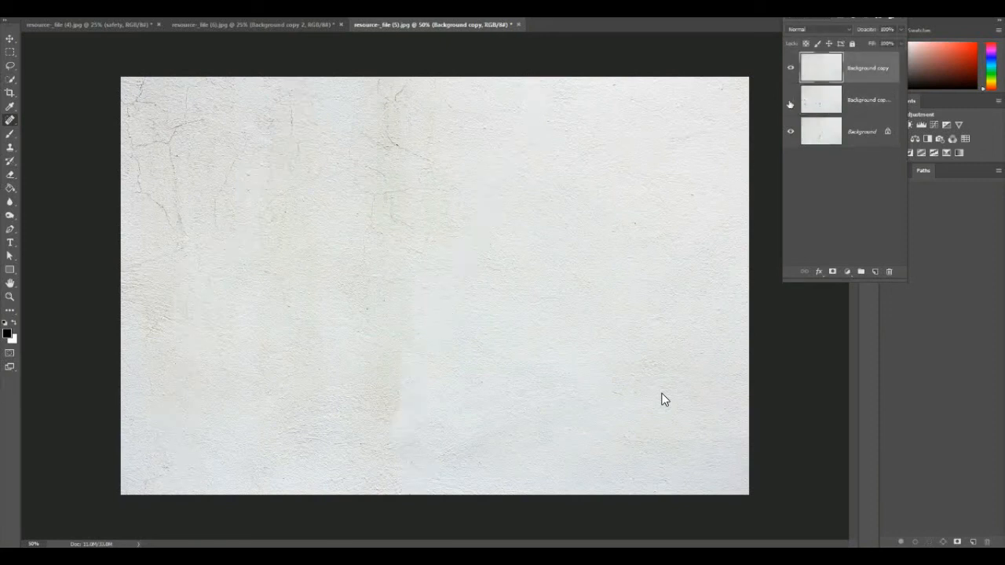
{"action": "left_click", "coordinate": [832, 105]}
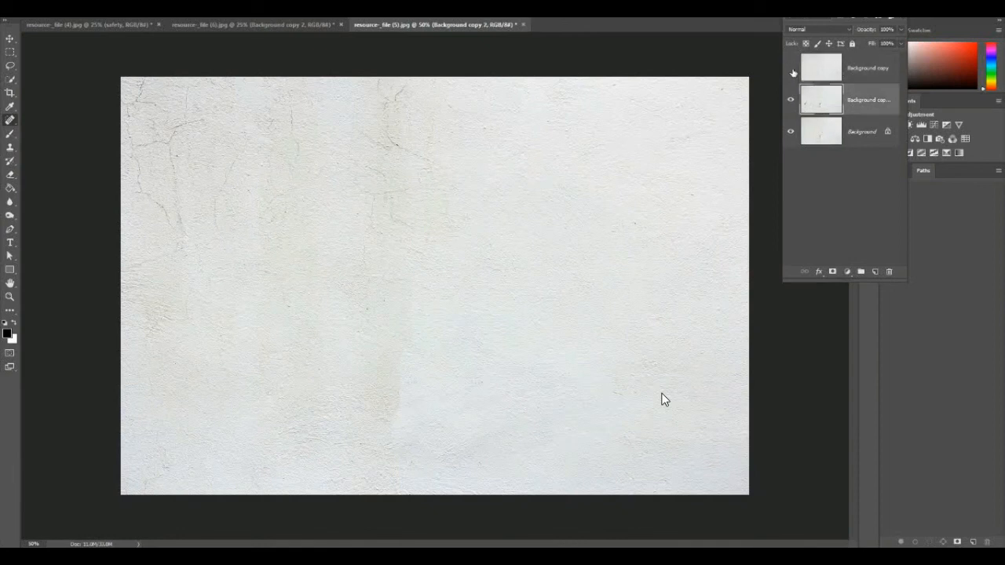
{"action": "left_click", "coordinate": [791, 67]}
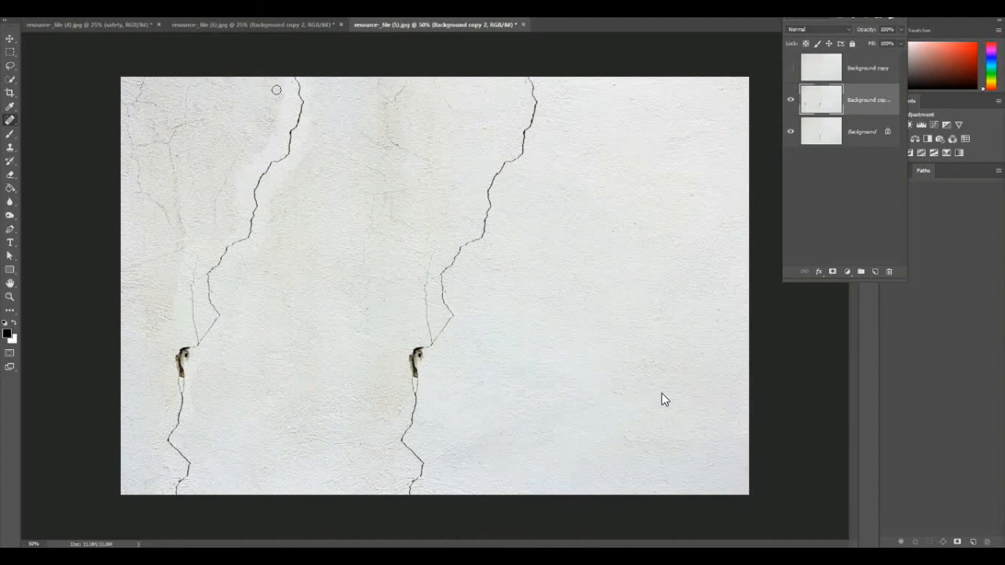
Switch to the Clone Stamp Tool and set it to sample Current & Below
{"action": "left_click", "coordinate": [11, 147]}
{"action": "left_click", "coordinate": [394, 10]}
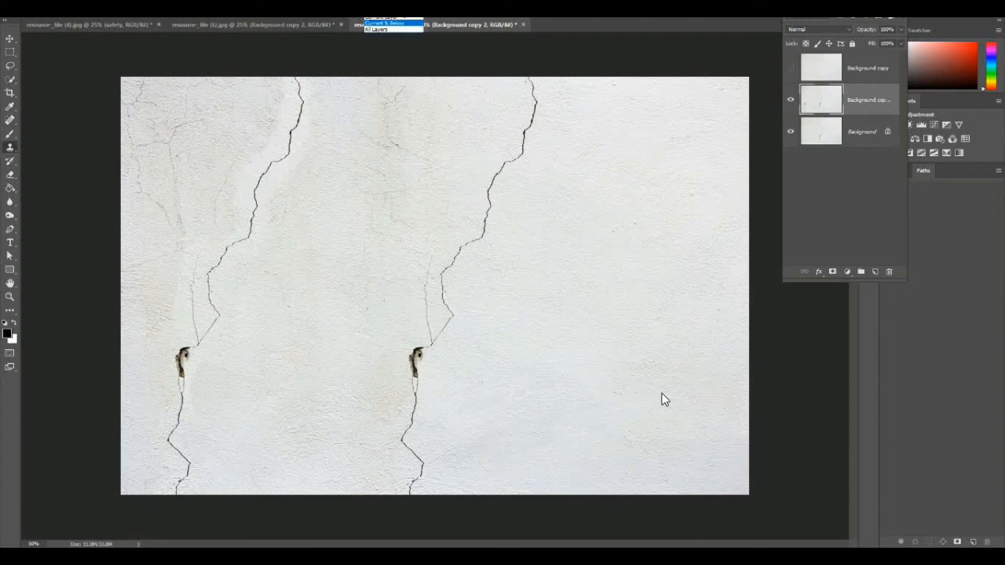
{"action": "left_click", "coordinate": [406, 24]}
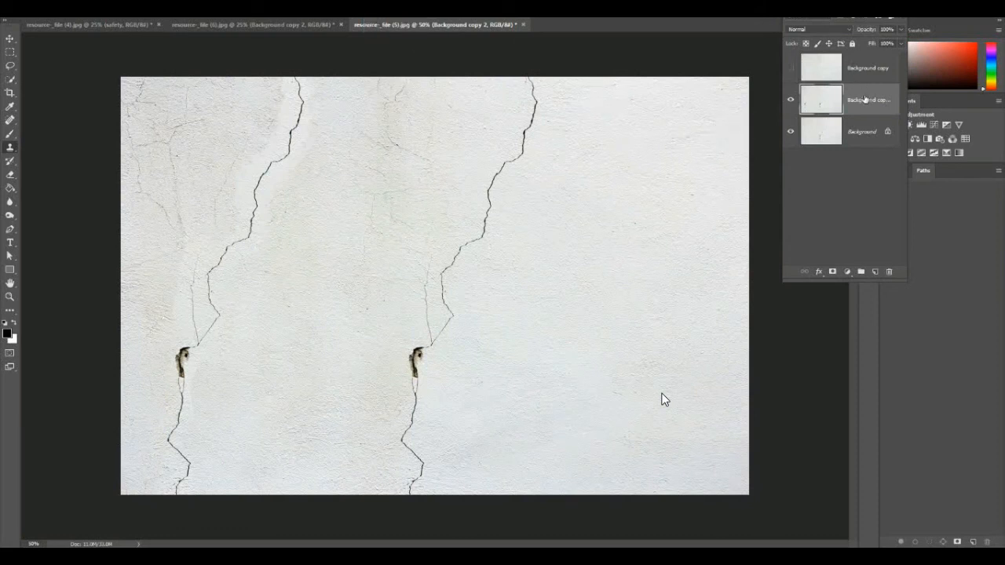
{"action": "left_click", "coordinate": [867, 68]}
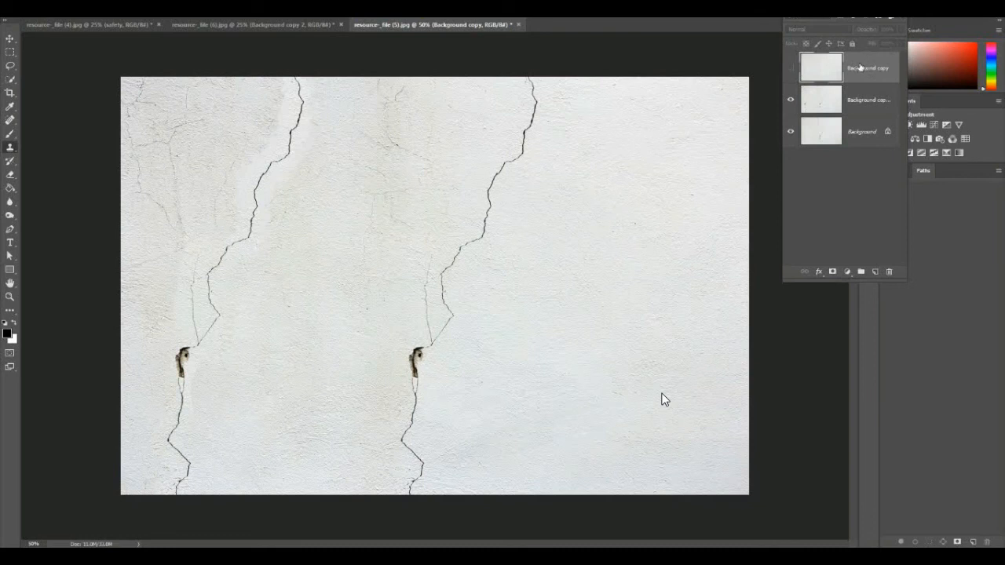
{"action": "left_click", "coordinate": [872, 102]}
{"action": "left_click", "coordinate": [866, 72]}
{"action": "left_click", "coordinate": [864, 100]}
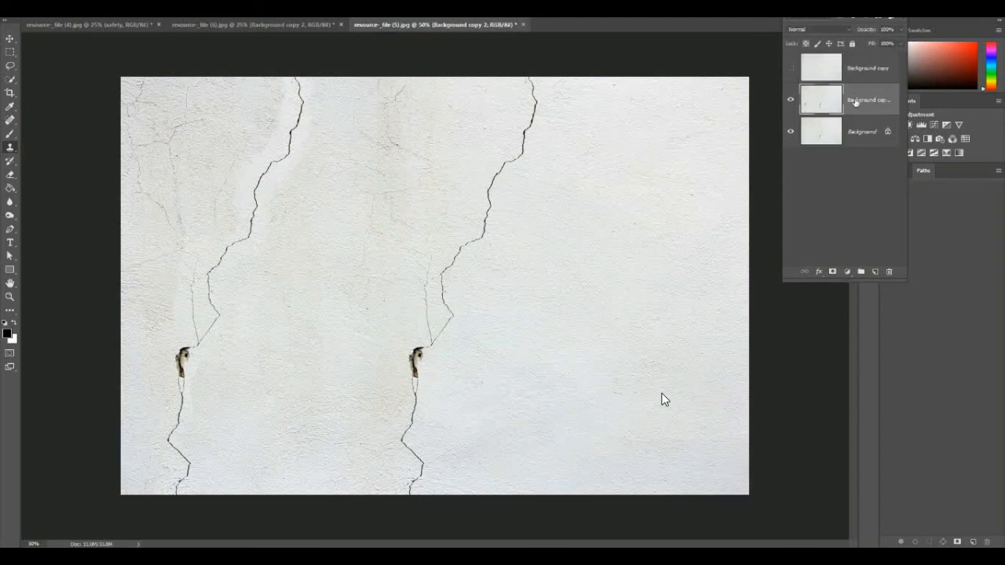
{"action": "key", "text": "bracketleft"}
{"action": "key", "text": "bracketleft"}
{"action": "key", "text": "bracketleft"}
Show the crack-free layer, move it beneath the two-crack layer, and select the two-crack layer
{"action": "left_click", "coordinate": [874, 68]}
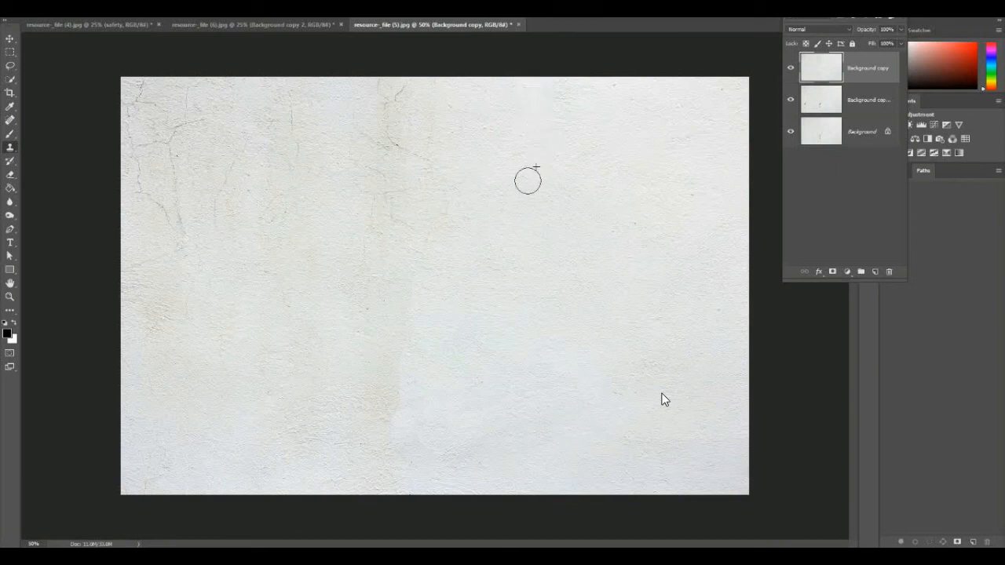
{"action": "left_click_drag", "start_coordinate": [869, 74], "coordinate": [874, 116]}
{"action": "left_click", "coordinate": [861, 70]}
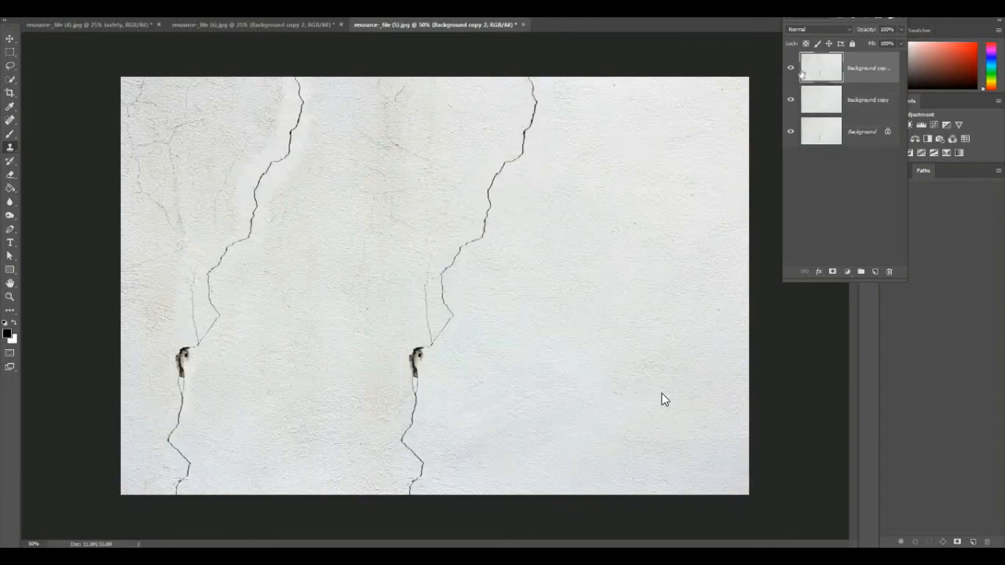
{"action": "left_click", "coordinate": [790, 72]}
{"action": "left_click", "coordinate": [540, 81]}
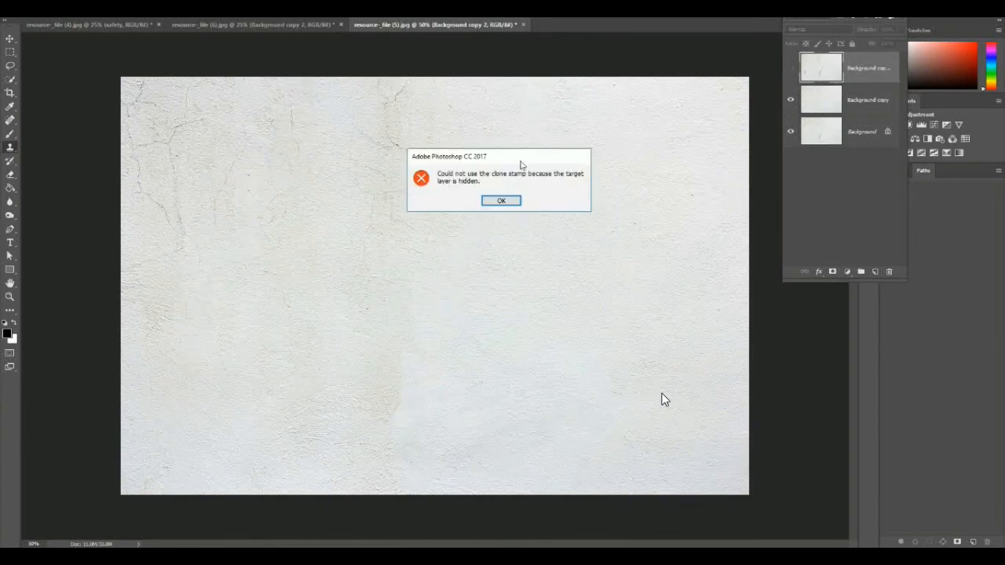
{"action": "left_click", "coordinate": [501, 201]}
{"action": "left_click", "coordinate": [792, 69]}
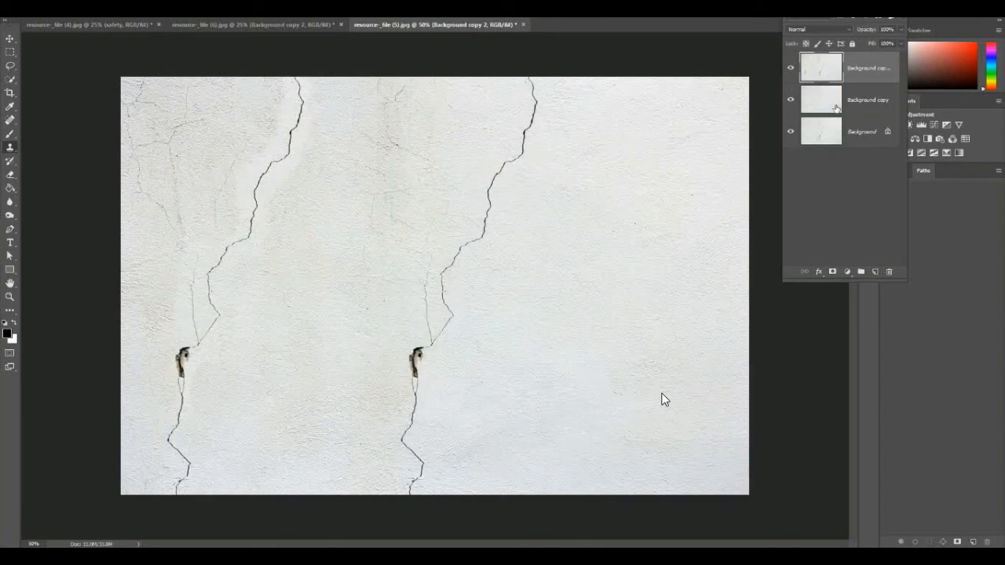
Select the crack-free layer, hide the two-crack layer, and clone two full-height cracks onto the wall, one on each side of the original
{"action": "left_click", "coordinate": [831, 103]}
{"action": "left_click", "coordinate": [858, 128]}
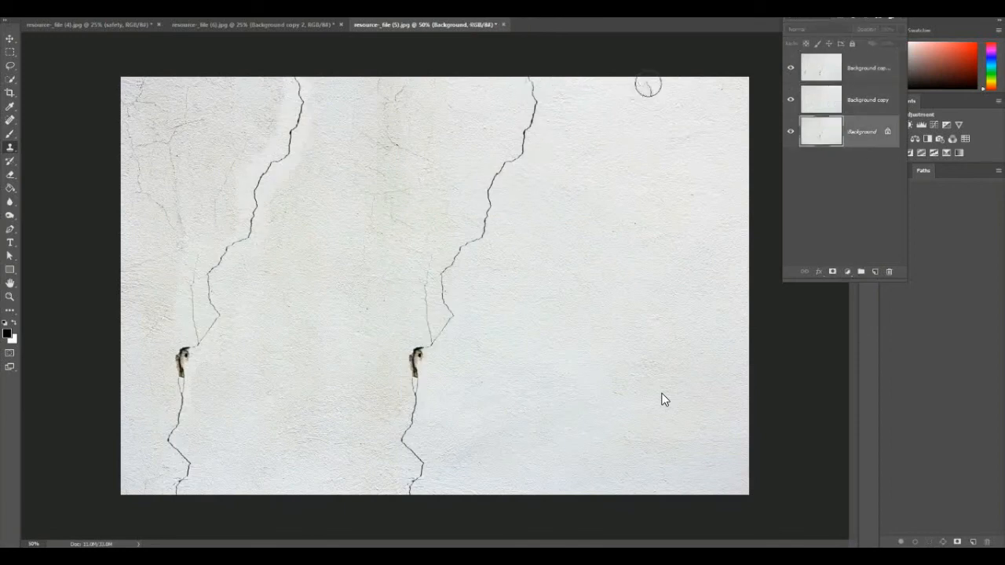
{"action": "left_click", "coordinate": [844, 104]}
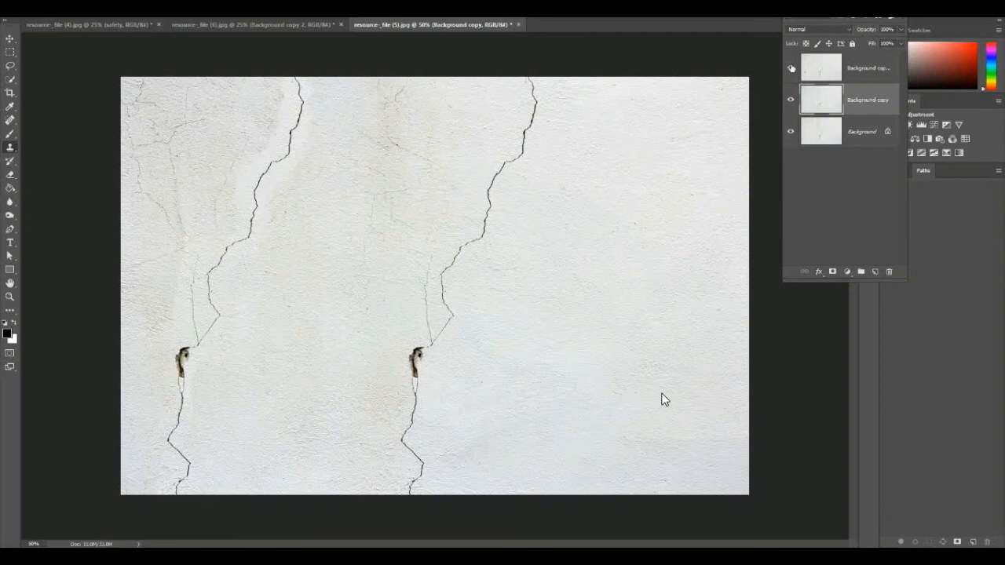
{"action": "left_click", "coordinate": [791, 68]}
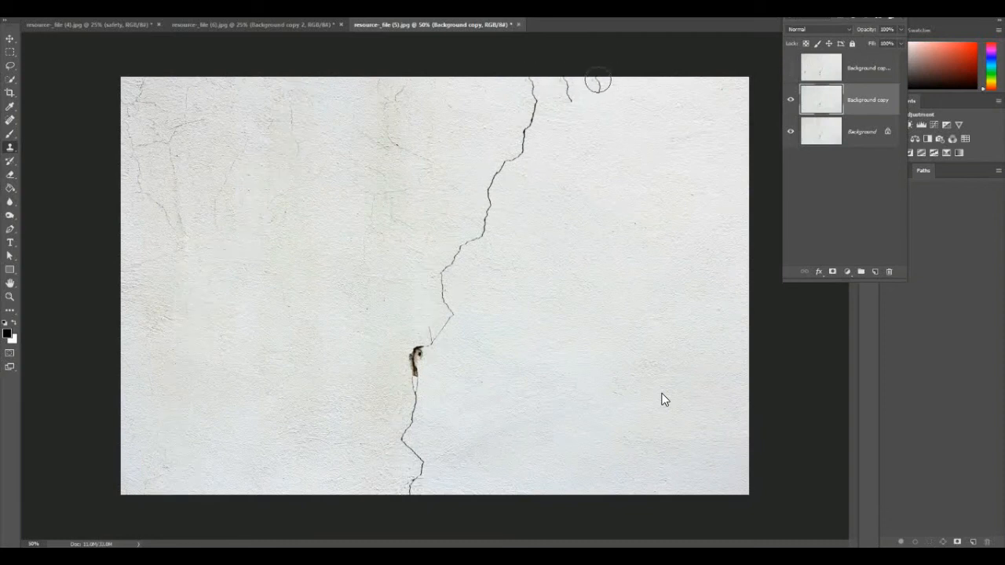
{"action": "mouse_move", "coordinate": [614, 80]}
{"action": "left_mouse_down"}
{"action": "mouse_move", "coordinate": [597, 164]}
{"action": "mouse_move", "coordinate": [576, 182]}
{"action": "mouse_move", "coordinate": [564, 245]}
{"action": "mouse_move", "coordinate": [526, 275]}
{"action": "mouse_move", "coordinate": [520, 343]}
{"action": "mouse_move", "coordinate": [493, 358]}
{"action": "mouse_move", "coordinate": [500, 414]}
{"action": "mouse_move", "coordinate": [480, 446]}
{"action": "mouse_move", "coordinate": [500, 485]}
{"action": "left_mouse_up"}
{"action": "mouse_move", "coordinate": [327, 78]}
{"action": "left_mouse_down"}
{"action": "mouse_move", "coordinate": [327, 124]}
{"action": "mouse_move", "coordinate": [287, 197]}
{"action": "mouse_move", "coordinate": [281, 242]}
{"action": "mouse_move", "coordinate": [251, 253]}
{"action": "mouse_move", "coordinate": [238, 274]}
{"action": "mouse_move", "coordinate": [233, 337]}
{"action": "mouse_move", "coordinate": [211, 353]}
{"action": "mouse_move", "coordinate": [203, 435]}
{"action": "mouse_move", "coordinate": [214, 467]}
{"action": "mouse_move", "coordinate": [204, 488]}
{"action": "mouse_move", "coordinate": [212, 486]}
{"action": "left_mouse_up"}
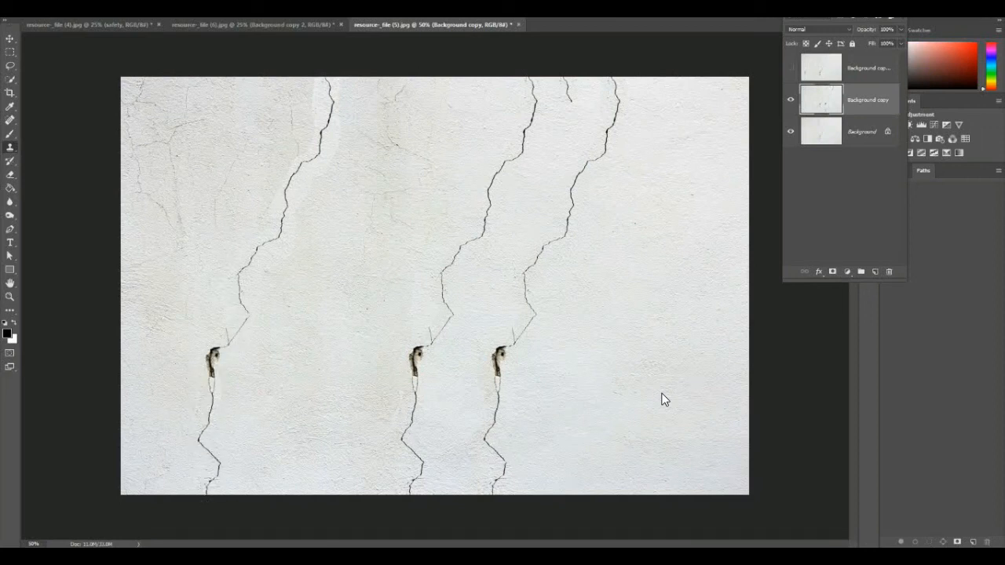
Clone the sampled wall crack onto the notebook page in resource-_file (6), down from the page's upper edge
{"action": "left_click", "coordinate": [256, 26]}
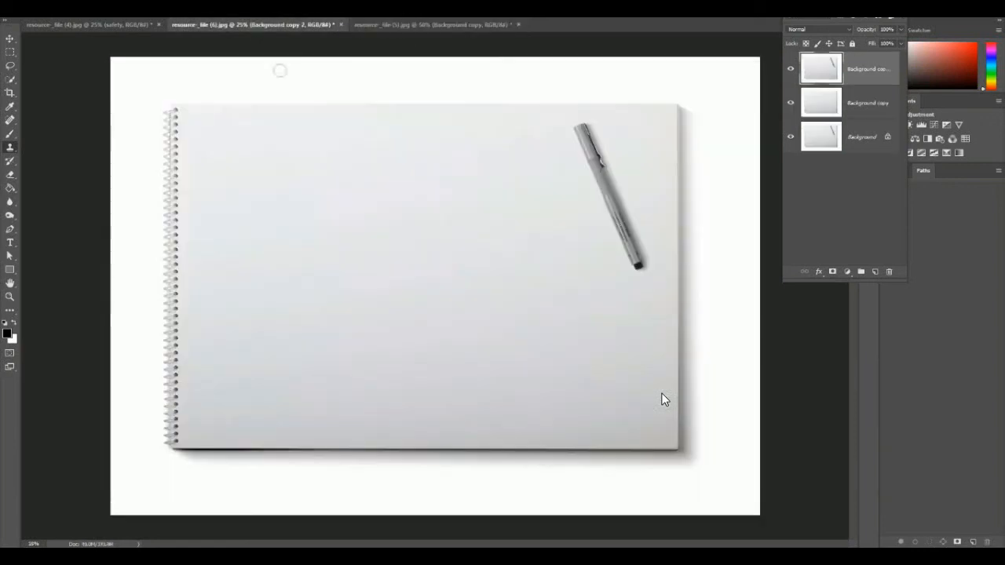
{"action": "mouse_move", "coordinate": [471, 104]}
{"action": "left_mouse_down"}
{"action": "mouse_move", "coordinate": [467, 139]}
{"action": "mouse_move", "coordinate": [441, 197]}
{"action": "mouse_move", "coordinate": [423, 208]}
{"action": "mouse_move", "coordinate": [419, 242]}
{"action": "left_mouse_up"}
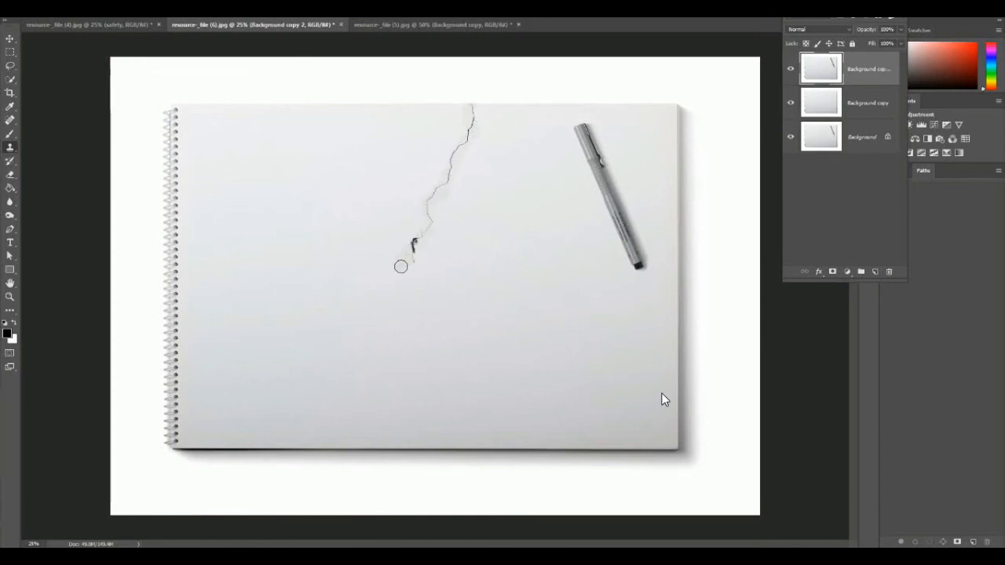
{"action": "left_click_drag", "start_coordinate": [411, 275], "coordinate": [406, 300]}
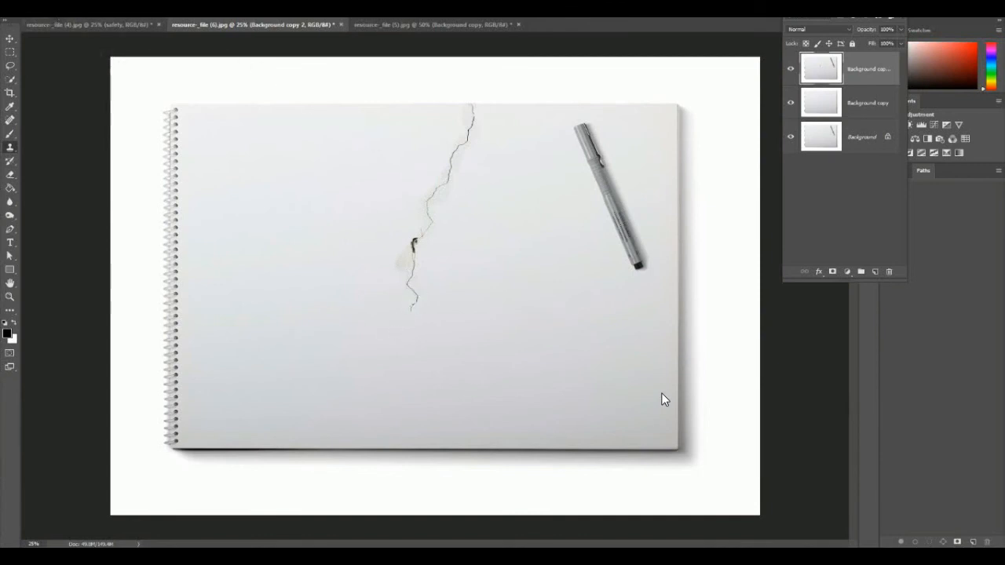
Open the Resource_File (10) railway platform photo
{"action": "key", "text": "alt+f"}
{"action": "key", "text": "ctrl+o"}
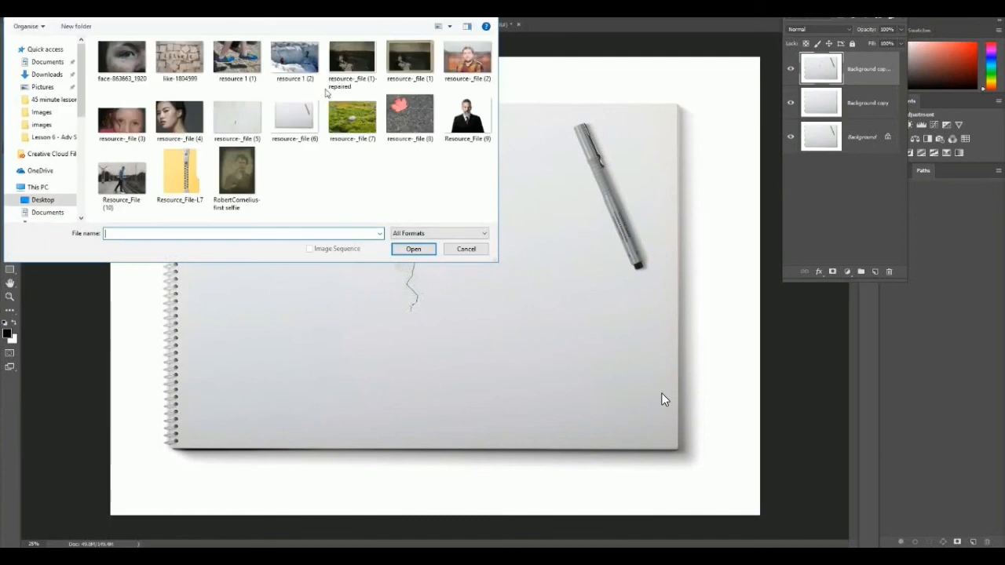
{"action": "left_click", "coordinate": [131, 184]}
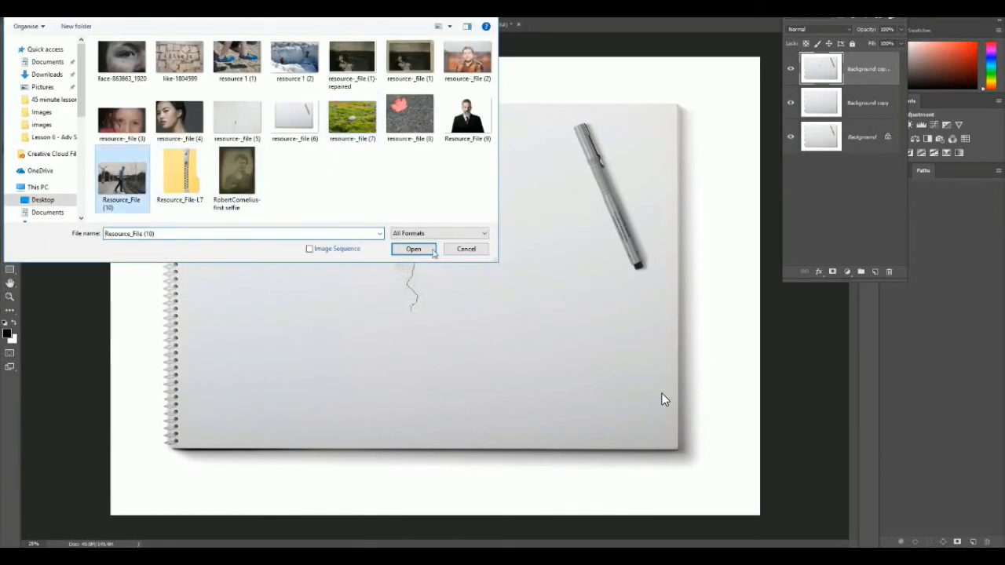
{"action": "left_click", "coordinate": [433, 252]}
Sample the man's hooded head, clone the whole platform photo onto the notebook page, and undo the last extra stamp
{"action": "left_click", "coordinate": [459, 136], "text": "alt"}
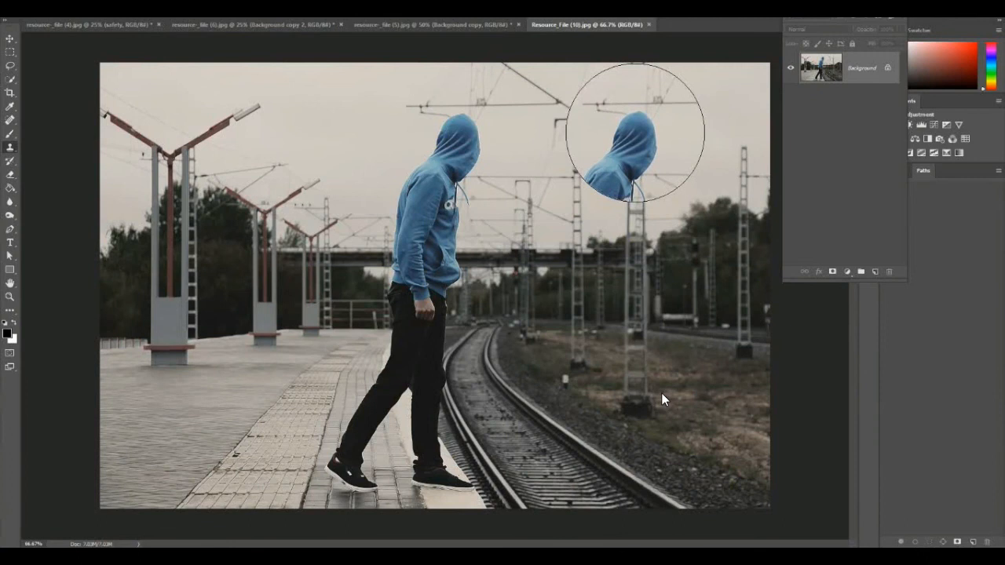
{"action": "left_click", "coordinate": [296, 26]}
{"action": "mouse_move", "coordinate": [346, 140]}
{"action": "left_mouse_down"}
{"action": "mouse_move", "coordinate": [318, 283]}
{"action": "mouse_move", "coordinate": [289, 271]}
{"action": "mouse_move", "coordinate": [337, 265]}
{"action": "mouse_move", "coordinate": [239, 234]}
{"action": "left_mouse_up"}
{"action": "mouse_move", "coordinate": [400, 250]}
{"action": "left_mouse_down"}
{"action": "mouse_move", "coordinate": [432, 251]}
{"action": "mouse_move", "coordinate": [209, 258]}
{"action": "mouse_move", "coordinate": [269, 108]}
{"action": "mouse_move", "coordinate": [275, 169]}
{"action": "mouse_move", "coordinate": [228, 220]}
{"action": "mouse_move", "coordinate": [387, 117]}
{"action": "mouse_move", "coordinate": [439, 150]}
{"action": "mouse_move", "coordinate": [428, 227]}
{"action": "left_mouse_up"}
{"action": "mouse_move", "coordinate": [511, 197]}
{"action": "left_mouse_down"}
{"action": "mouse_move", "coordinate": [457, 218]}
{"action": "mouse_move", "coordinate": [460, 252]}
{"action": "mouse_move", "coordinate": [464, 228]}
{"action": "mouse_move", "coordinate": [417, 286]}
{"action": "mouse_move", "coordinate": [474, 271]}
{"action": "left_mouse_up"}
{"action": "mouse_move", "coordinate": [391, 157]}
{"action": "left_mouse_down"}
{"action": "mouse_move", "coordinate": [386, 128]}
{"action": "mouse_move", "coordinate": [412, 124]}
{"action": "mouse_move", "coordinate": [413, 112]}
{"action": "left_mouse_up"}
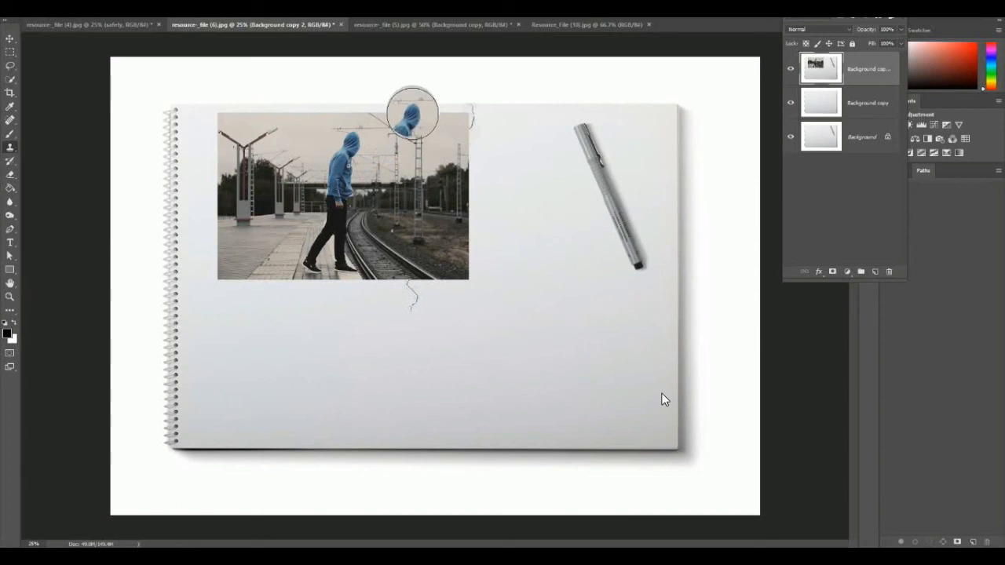
{"action": "key", "text": "ctrl+z"}
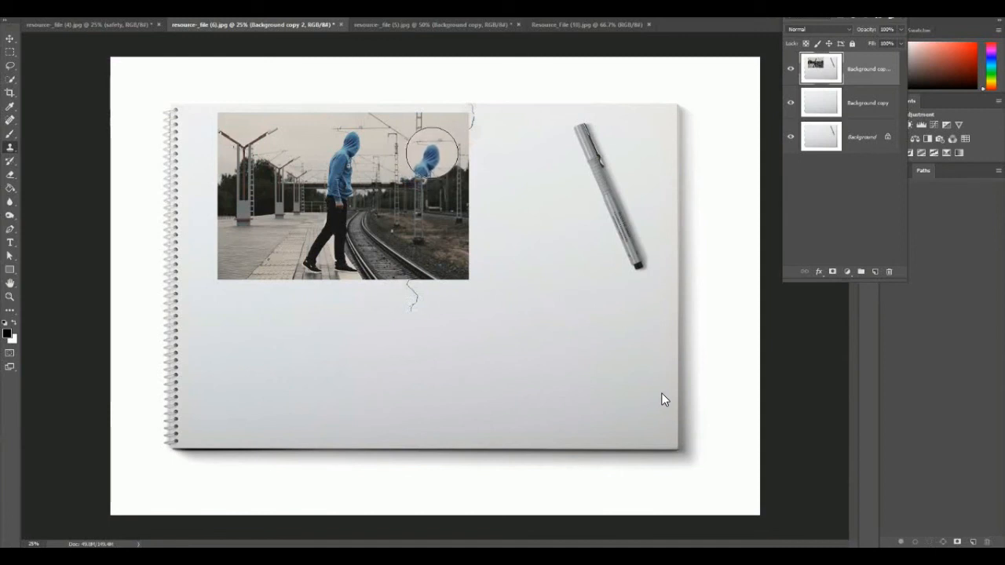
Return to Resource_File (10) and remove the light at the nearest lamp post's arm tip with the Spot Healing Brush
{"action": "key", "text": "ctrl+Tab"}
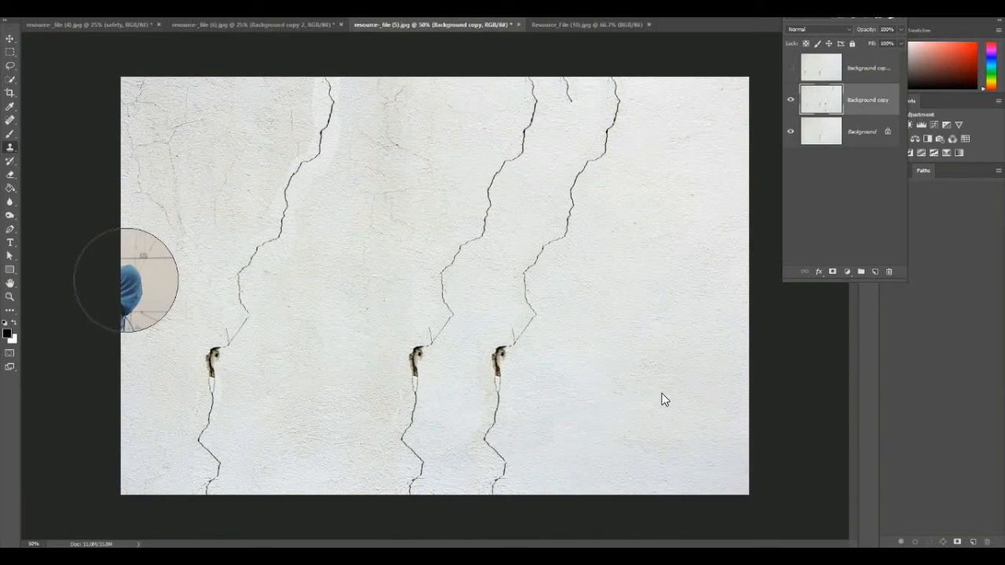
{"action": "left_click", "coordinate": [251, 24]}
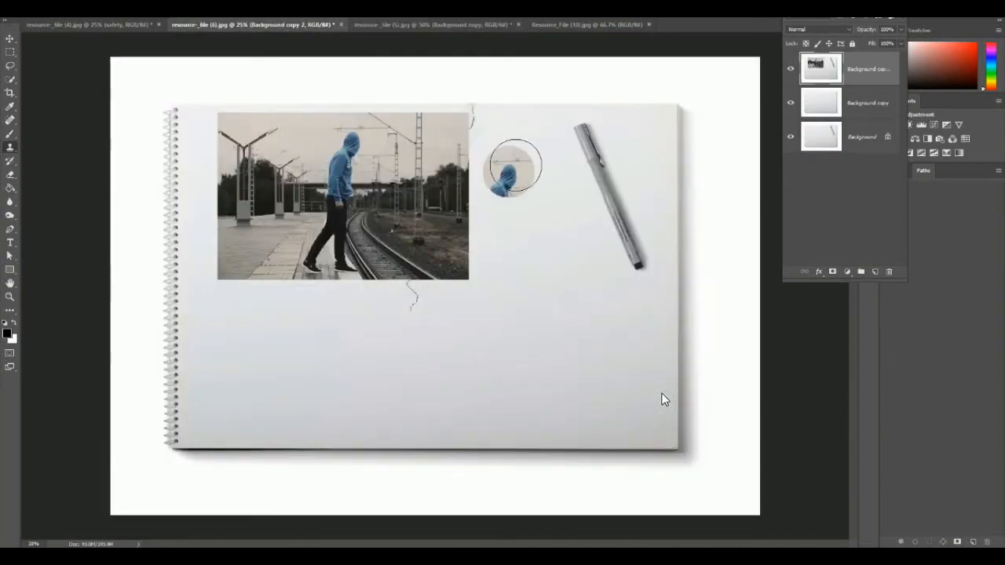
{"action": "left_click", "coordinate": [569, 23]}
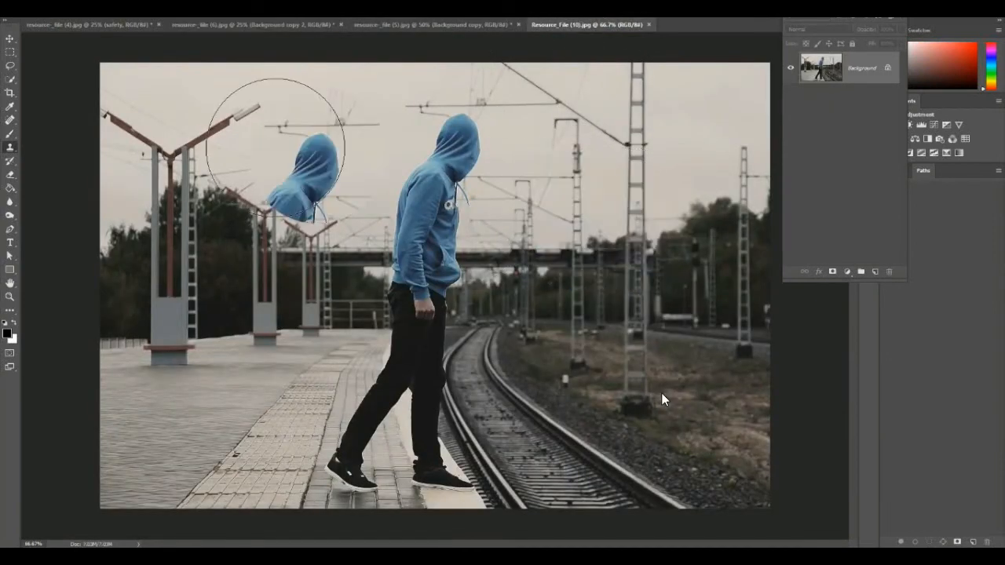
{"action": "key", "text": "j"}
{"action": "mouse_move", "coordinate": [263, 103]}
{"action": "left_mouse_down"}
{"action": "mouse_move", "coordinate": [239, 113]}
{"action": "mouse_move", "coordinate": [268, 99]}
{"action": "left_mouse_up"}
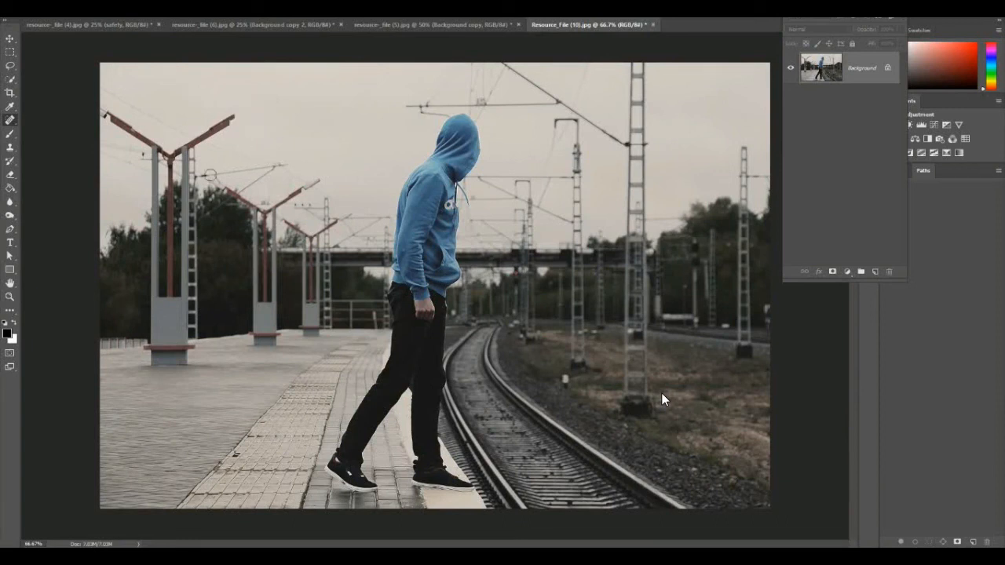
Switch to the Patch Tool, patch the end of the nearest lamp post's arm with nearby sky, and deselect
{"action": "right_click", "coordinate": [11, 123]}
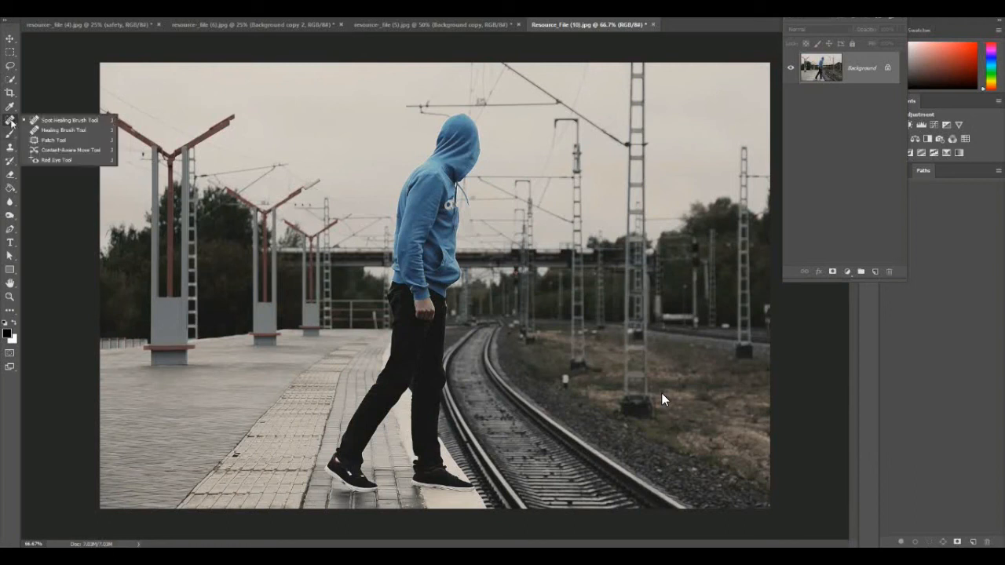
{"action": "left_click", "coordinate": [47, 141]}
{"action": "mouse_move", "coordinate": [210, 124]}
{"action": "left_mouse_down"}
{"action": "mouse_move", "coordinate": [201, 135]}
{"action": "mouse_move", "coordinate": [212, 145]}
{"action": "mouse_move", "coordinate": [247, 138]}
{"action": "mouse_move", "coordinate": [210, 124]}
{"action": "mouse_move", "coordinate": [315, 99]}
{"action": "left_mouse_up"}
{"action": "key", "text": "ctrl+d"}
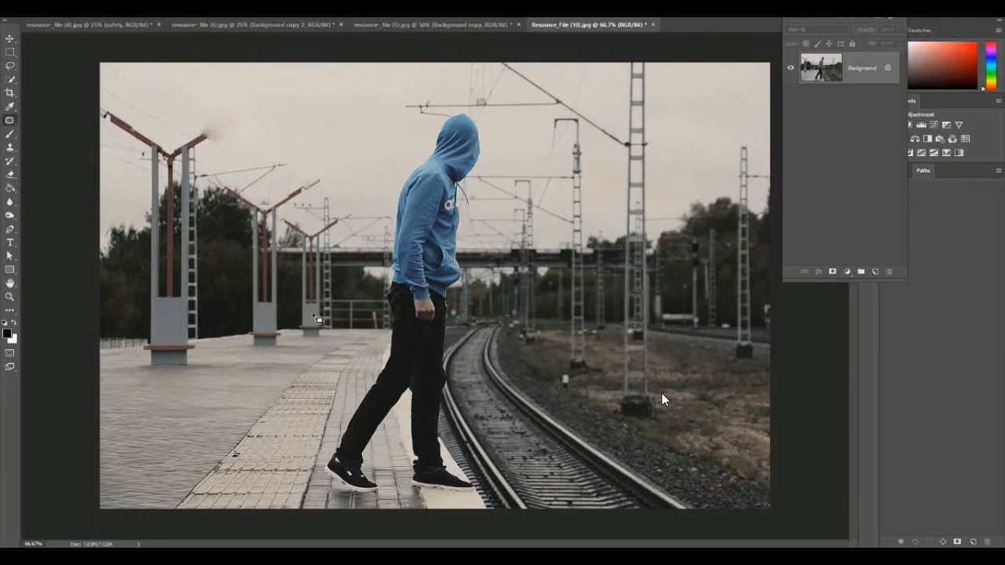
Close Resource_File (10), resource-_file (6) and resource-_file (5) without saving their changes
{"action": "left_click", "coordinate": [655, 26]}
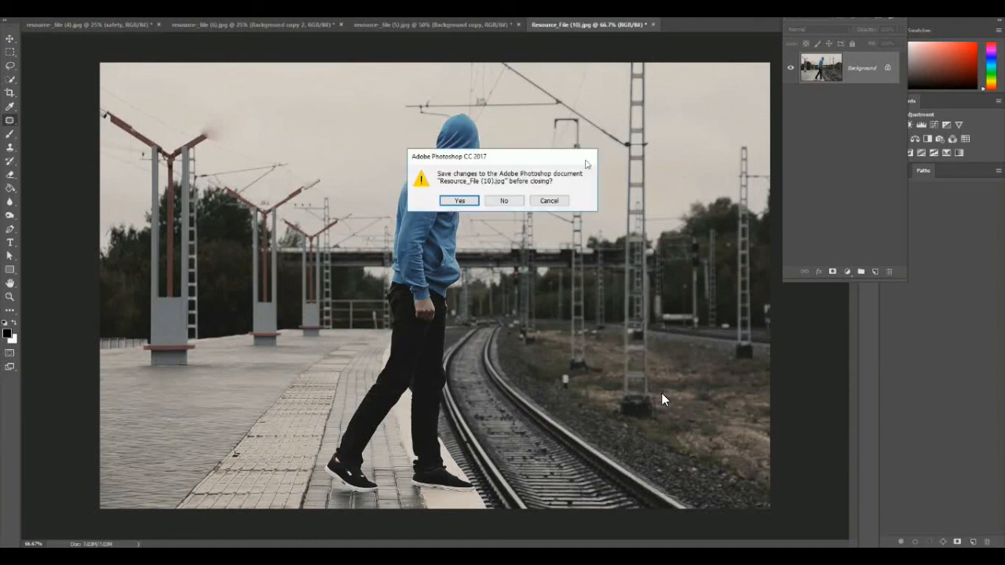
{"action": "left_click", "coordinate": [504, 203]}
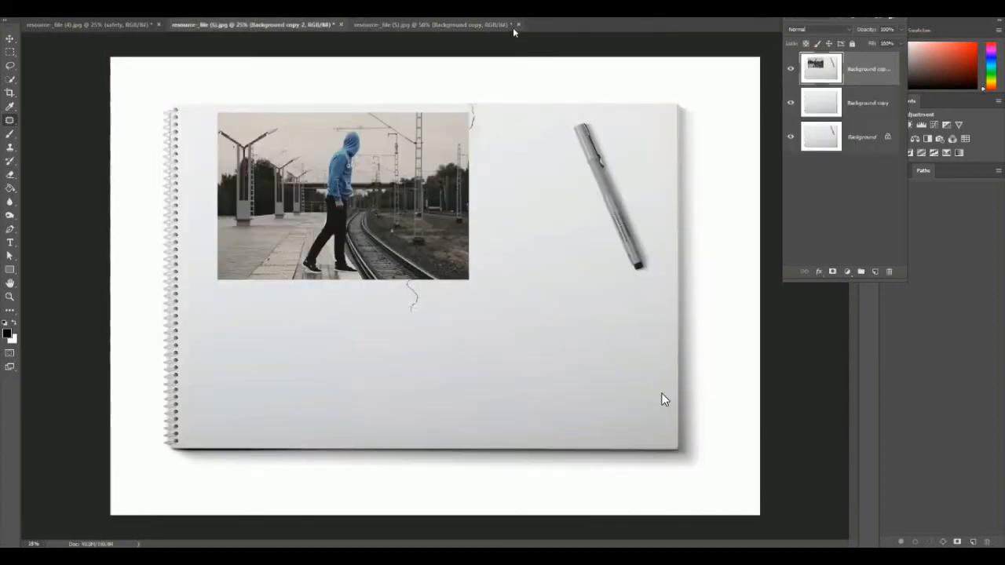
{"action": "left_click", "coordinate": [340, 25]}
{"action": "left_click", "coordinate": [490, 201]}
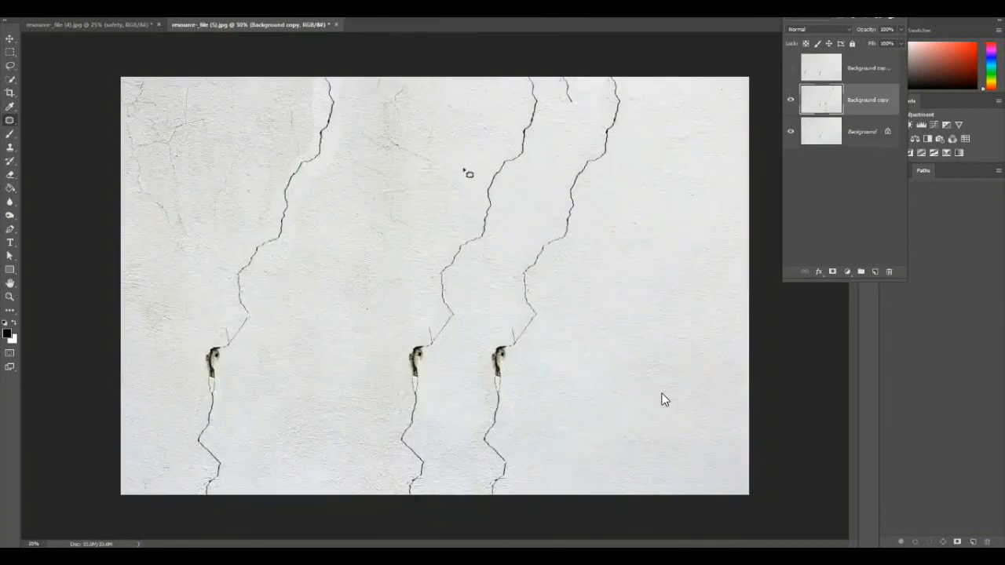
{"action": "left_click", "coordinate": [339, 24]}
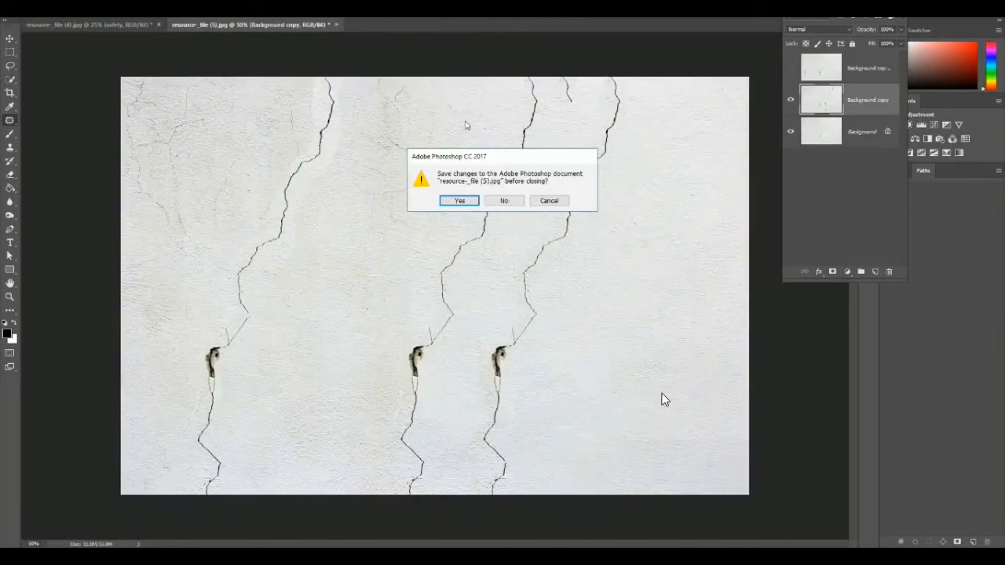
{"action": "left_click", "coordinate": [511, 201]}
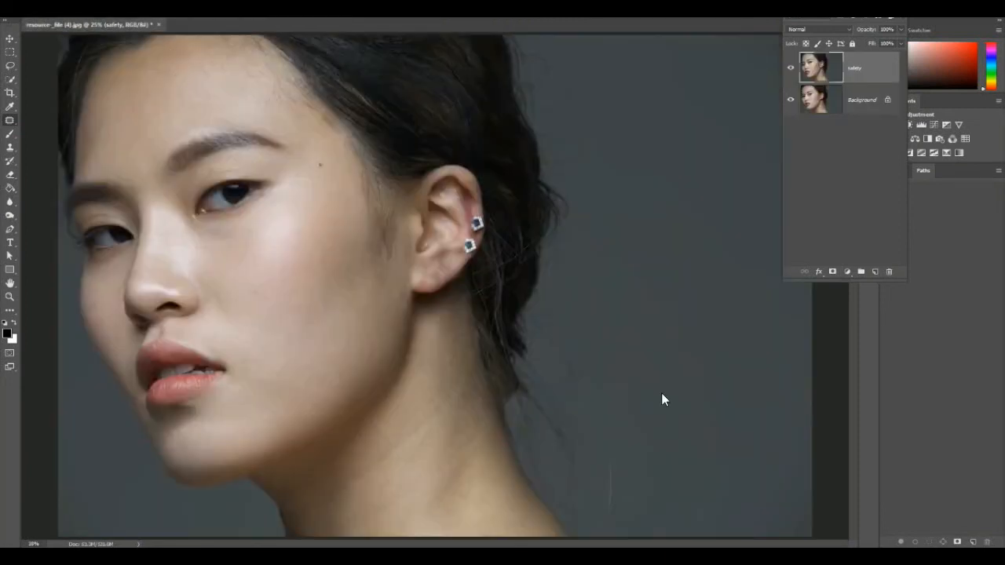
Open the resource-_file (8) red leaf photo and duplicate its Background layer
{"action": "key", "text": "alt+f"}
{"action": "key", "text": "o"}
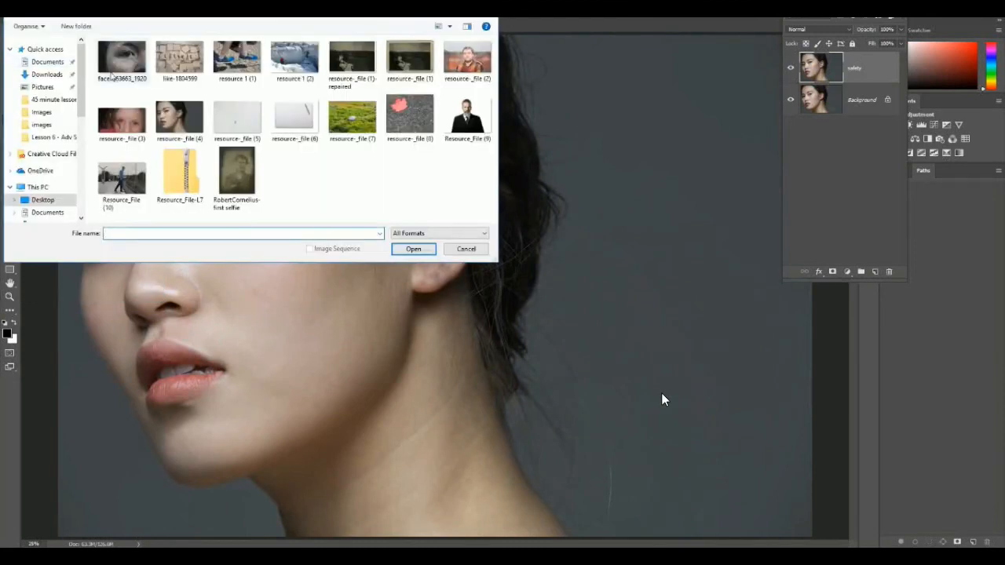
{"action": "left_click", "coordinate": [408, 122]}
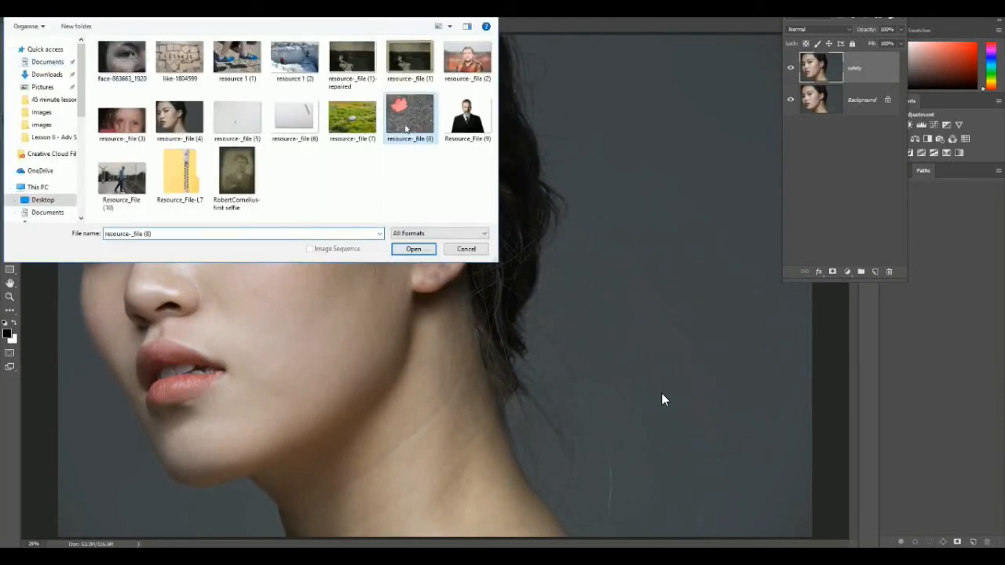
{"action": "left_click", "coordinate": [412, 250]}
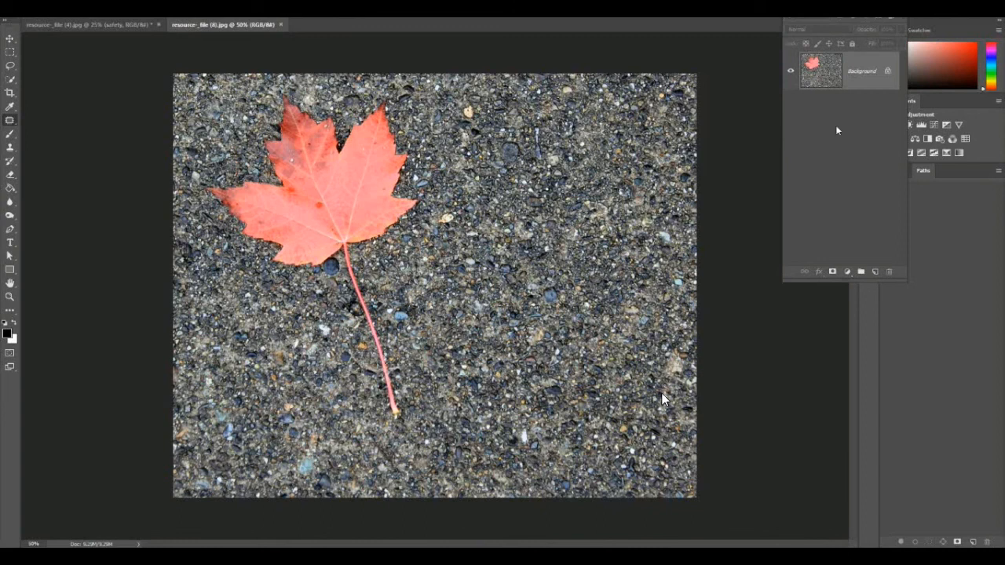
{"action": "key", "text": "ctrl+j"}
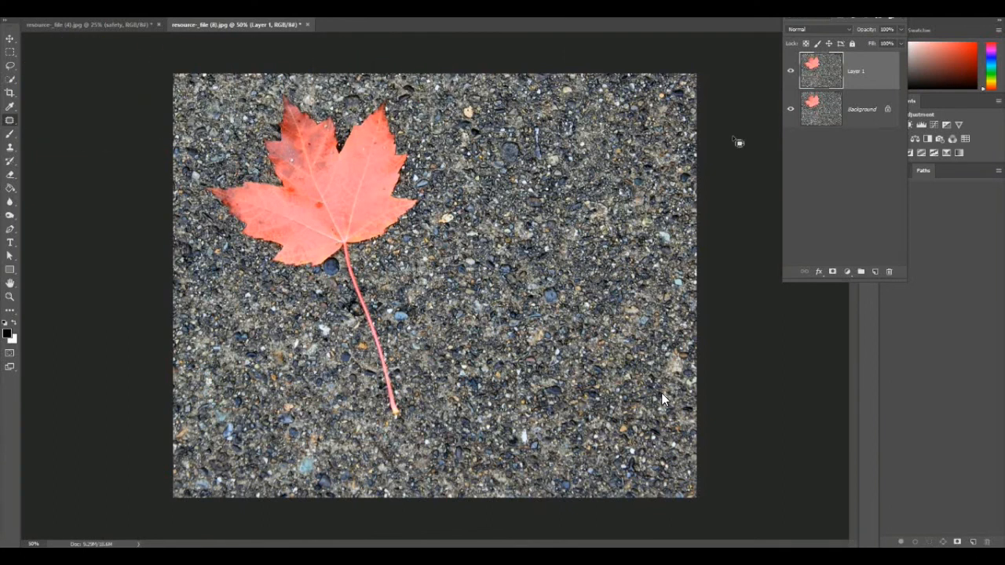
Select the whole red leaf and its stem on Layer 1 with the Lasso Tool and fill the selection with Content-Aware at 100% opacity
{"action": "left_click", "coordinate": [9, 67]}
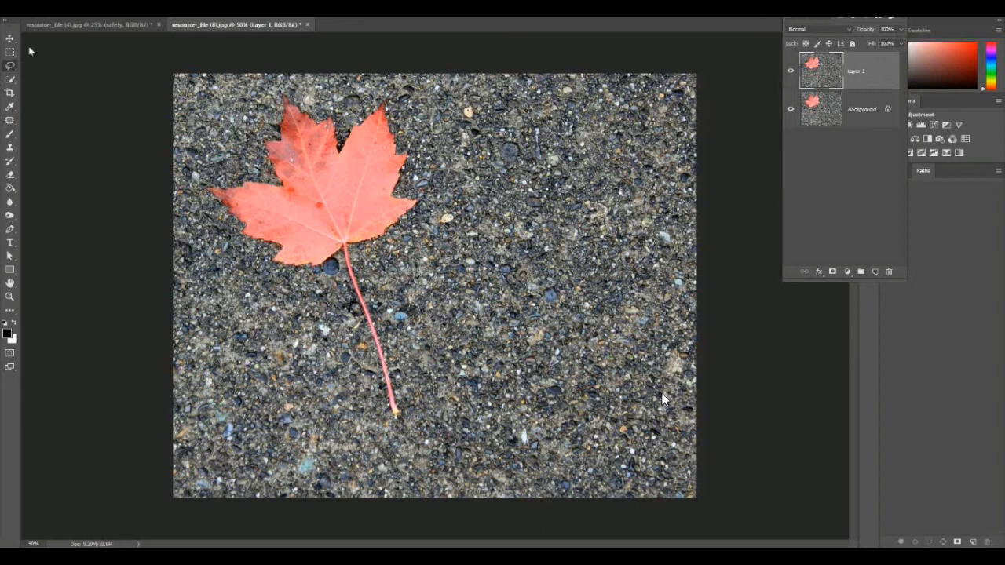
{"action": "mouse_move", "coordinate": [252, 165]}
{"action": "left_mouse_down"}
{"action": "mouse_move", "coordinate": [214, 177]}
{"action": "mouse_move", "coordinate": [203, 211]}
{"action": "mouse_move", "coordinate": [251, 260]}
{"action": "mouse_move", "coordinate": [301, 289]}
{"action": "mouse_move", "coordinate": [341, 276]}
{"action": "mouse_move", "coordinate": [383, 405]}
{"action": "mouse_move", "coordinate": [419, 368]}
{"action": "mouse_move", "coordinate": [378, 254]}
{"action": "mouse_move", "coordinate": [416, 213]}
{"action": "mouse_move", "coordinate": [420, 153]}
{"action": "mouse_move", "coordinate": [402, 118]}
{"action": "mouse_move", "coordinate": [372, 100]}
{"action": "mouse_move", "coordinate": [347, 126]}
{"action": "mouse_move", "coordinate": [290, 90]}
{"action": "mouse_move", "coordinate": [273, 109]}
{"action": "mouse_move", "coordinate": [277, 132]}
{"action": "mouse_move", "coordinate": [251, 148]}
{"action": "mouse_move", "coordinate": [267, 166]}
{"action": "mouse_move", "coordinate": [226, 231]}
{"action": "left_mouse_up"}
{"action": "right_click", "coordinate": [334, 211]}
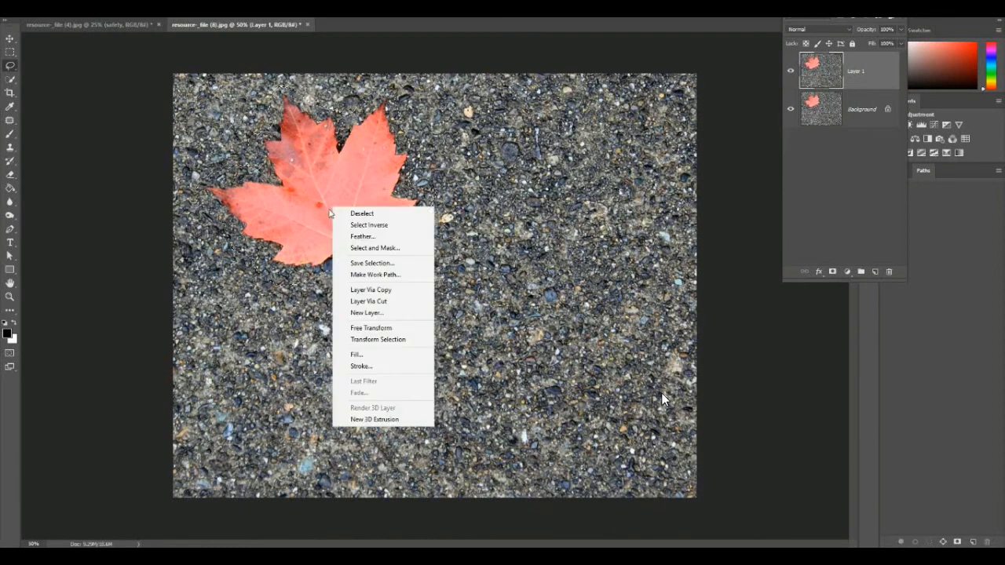
{"action": "left_click", "coordinate": [386, 354]}
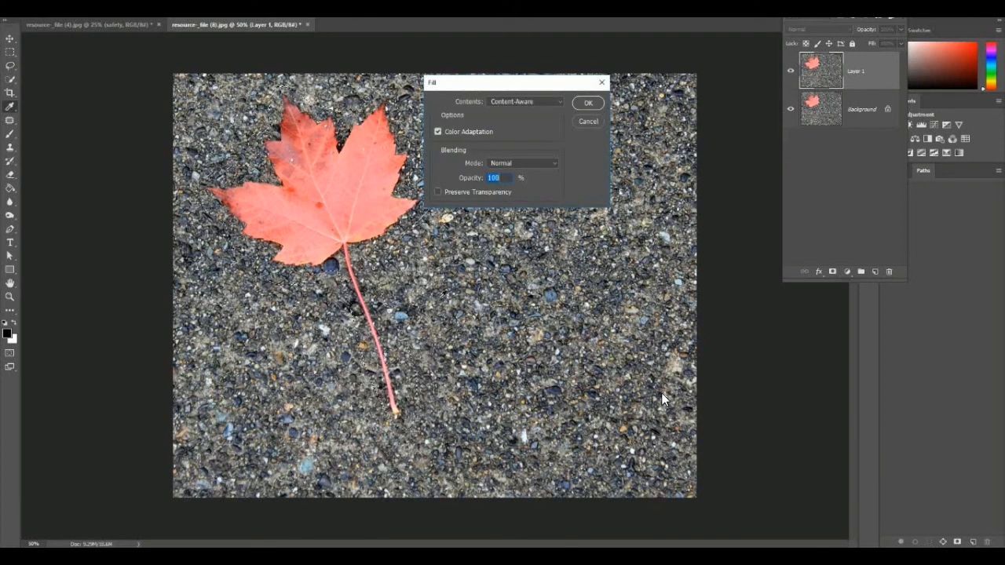
{"action": "left_click", "coordinate": [533, 102]}
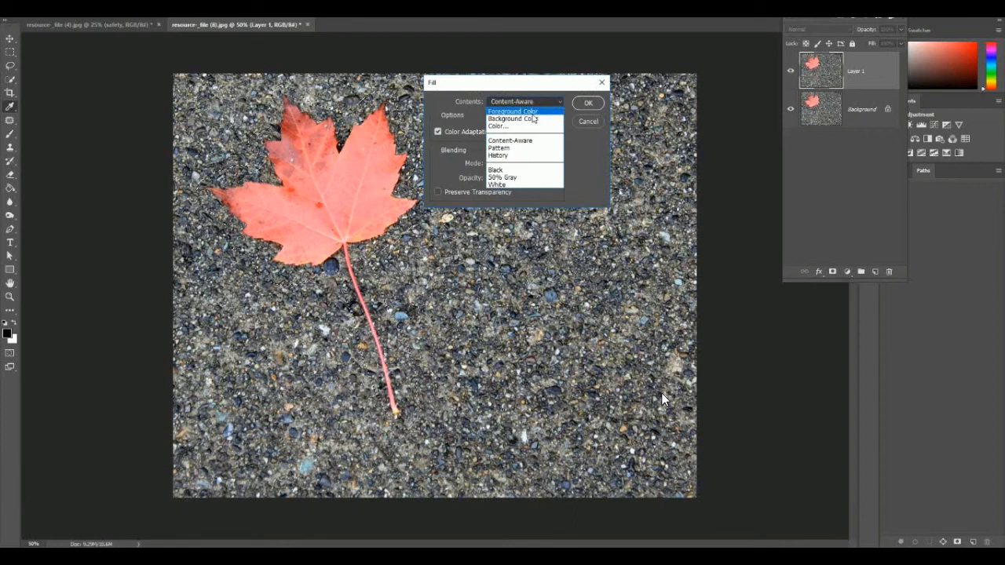
{"action": "left_click", "coordinate": [535, 111]}
{"action": "left_click", "coordinate": [552, 102]}
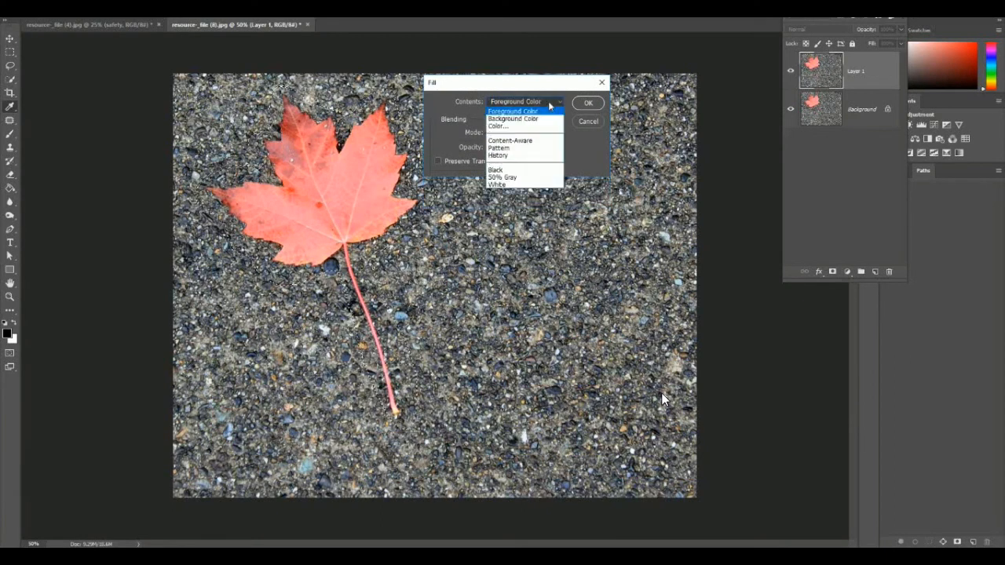
{"action": "left_click", "coordinate": [537, 143]}
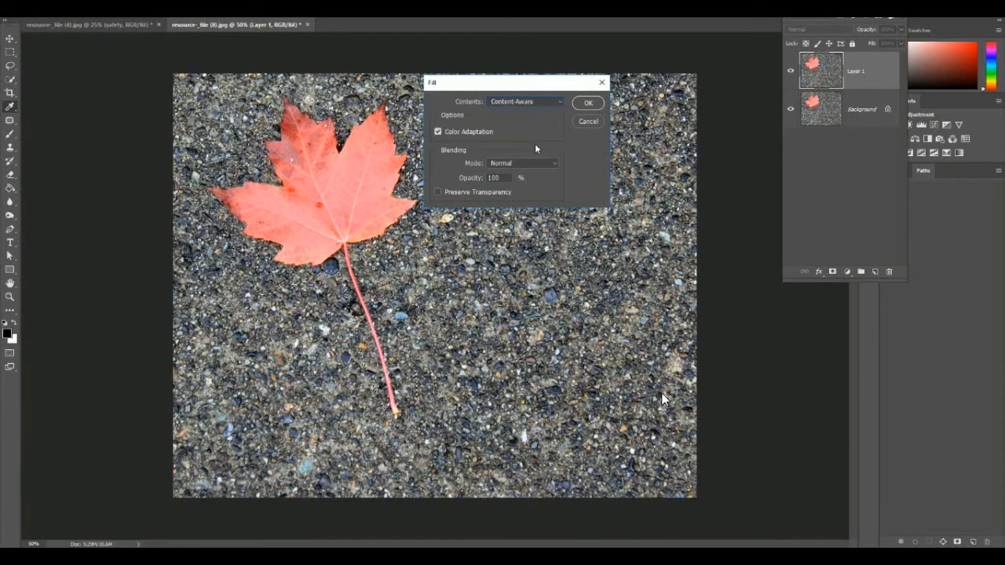
{"action": "left_click", "coordinate": [526, 101]}
{"action": "left_click", "coordinate": [526, 102]}
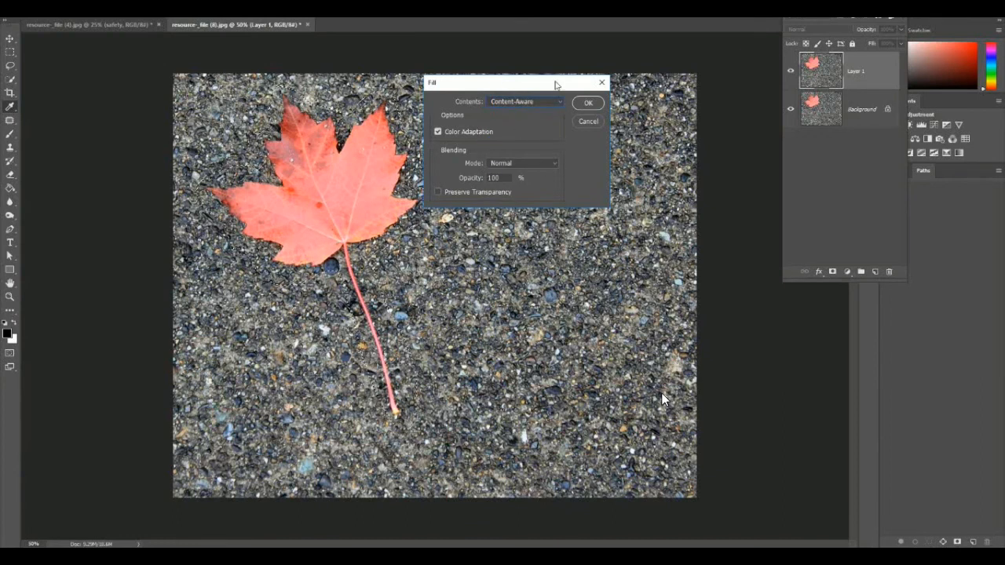
{"action": "left_click", "coordinate": [590, 105]}
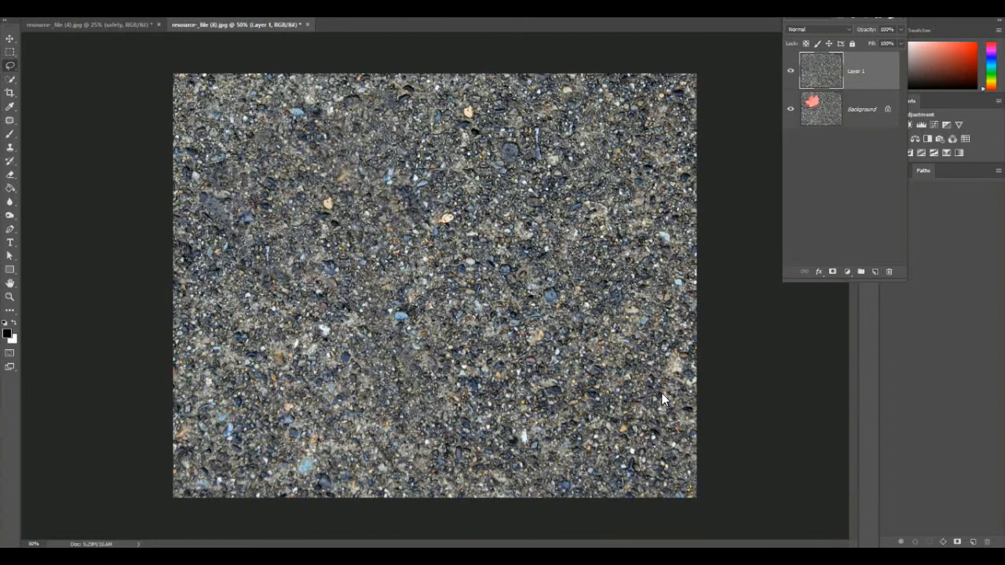
Compare the filled Layer 1 with the original by toggling its visibility, and undo the Content-Aware fill
{"action": "left_click", "coordinate": [791, 72]}
{"action": "left_click", "coordinate": [791, 72]}
{"action": "left_click", "coordinate": [791, 72]}
{"action": "left_click", "coordinate": [791, 72]}
{"action": "key", "text": "ctrl+z"}
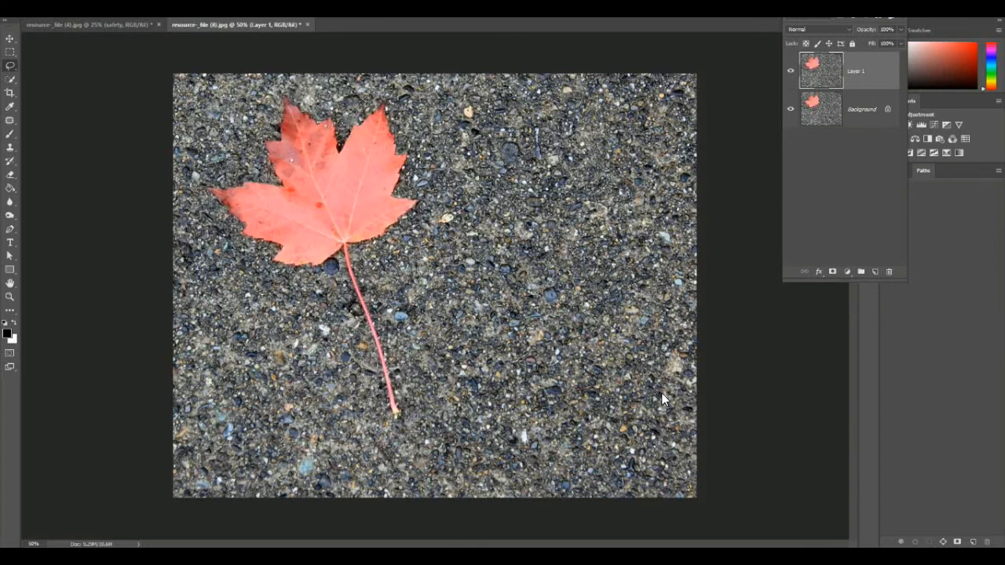
Outline the red leaf's blade just inside its edges with the Polygonal Lasso Tool, leaving out the stem, and close the selection
{"action": "left_click", "coordinate": [10, 80]}
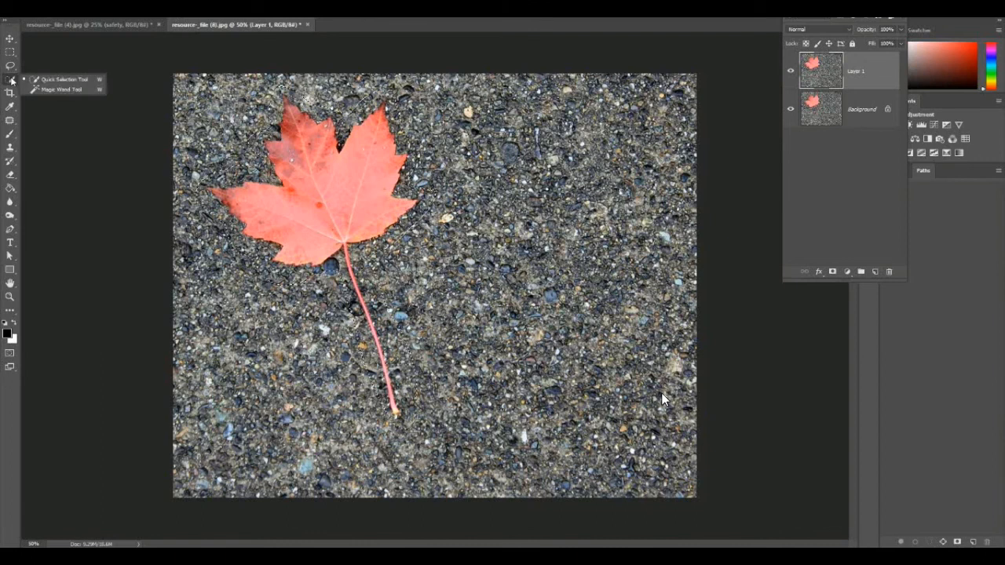
{"action": "left_click", "coordinate": [10, 65]}
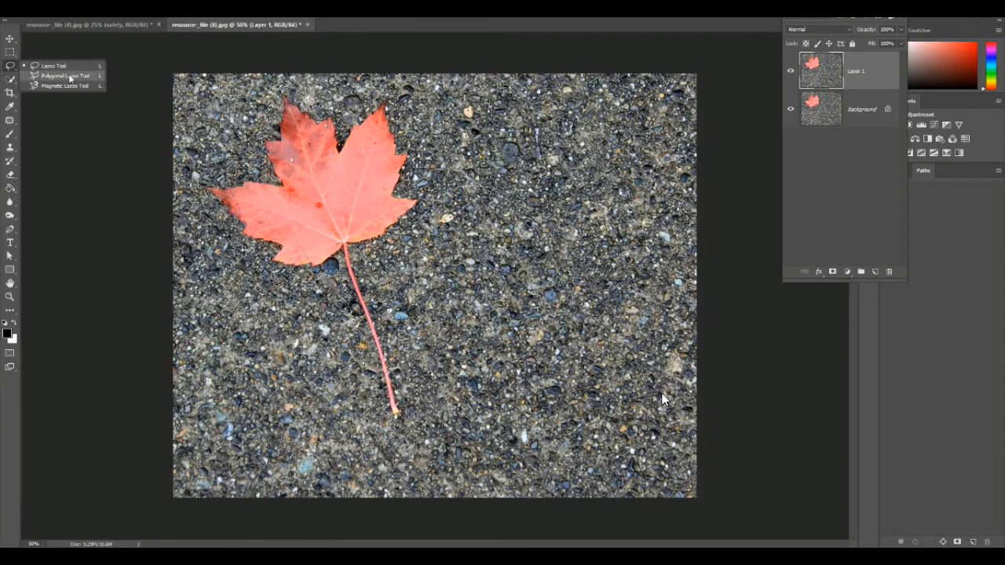
{"action": "left_click", "coordinate": [69, 76]}
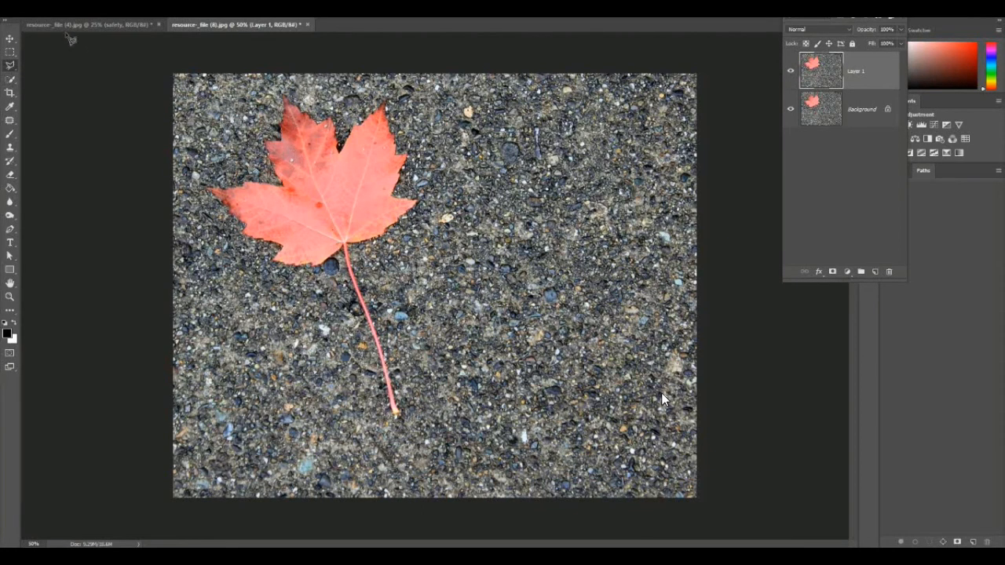
{"action": "left_click", "coordinate": [287, 111]}
{"action": "left_click", "coordinate": [277, 149]}
{"action": "left_click", "coordinate": [300, 202]}
{"action": "left_click", "coordinate": [236, 193]}
{"action": "left_click", "coordinate": [250, 229]}
{"action": "left_click", "coordinate": [299, 240]}
{"action": "left_click", "coordinate": [287, 252]}
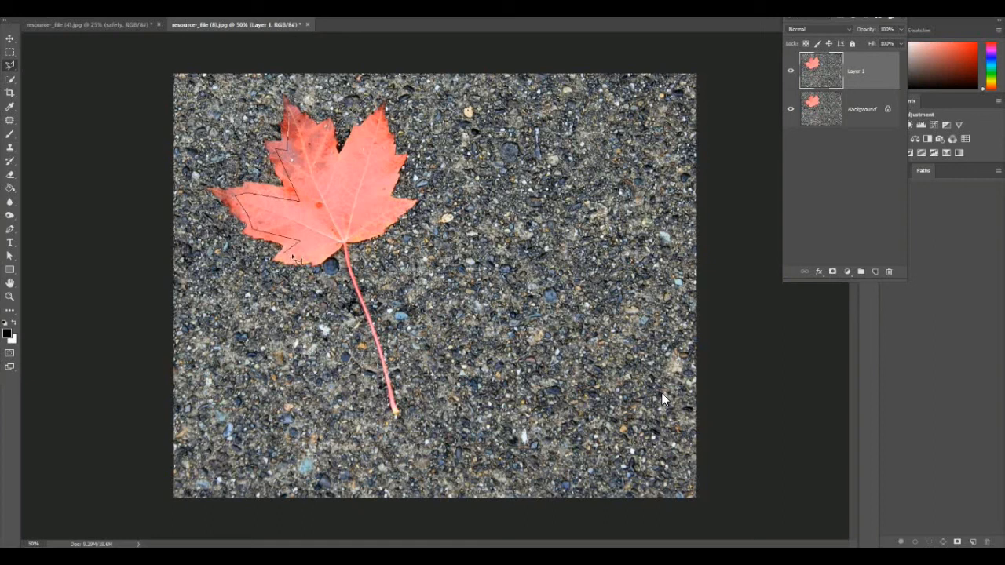
{"action": "left_click", "coordinate": [309, 256]}
{"action": "left_click", "coordinate": [337, 235]}
{"action": "left_click", "coordinate": [358, 235]}
{"action": "left_click", "coordinate": [404, 206]}
{"action": "left_click", "coordinate": [381, 196]}
{"action": "left_click", "coordinate": [403, 157]}
{"action": "left_click", "coordinate": [383, 117]}
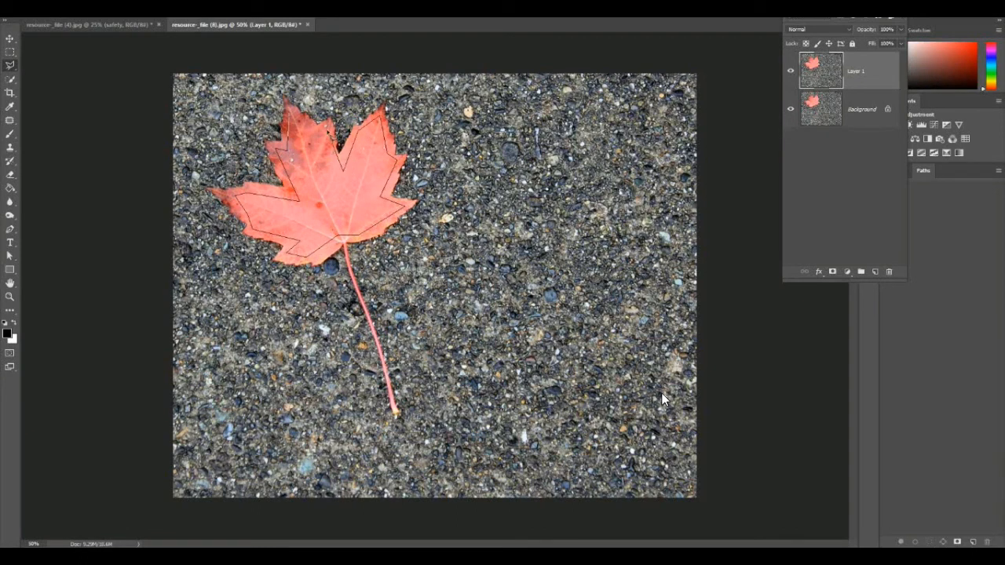
{"action": "left_click", "coordinate": [340, 167]}
{"action": "left_click", "coordinate": [293, 118]}
Fill the polygonal selection inside the leaf with Content-Aware in Normal mode at 100% opacity, keeping Color Adaptation on
{"action": "right_click", "coordinate": [322, 181]}
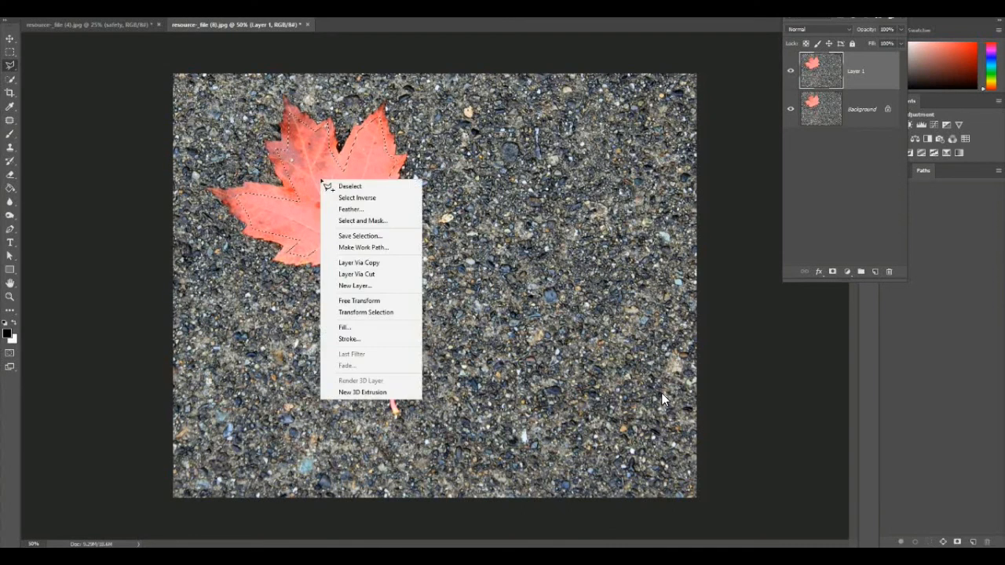
{"action": "left_click", "coordinate": [375, 329]}
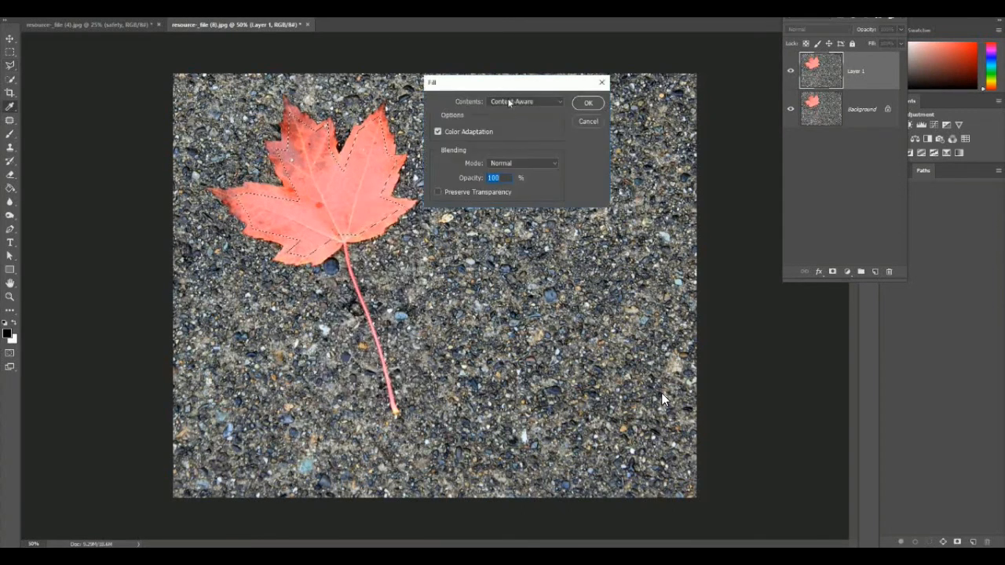
{"action": "left_click", "coordinate": [587, 102]}
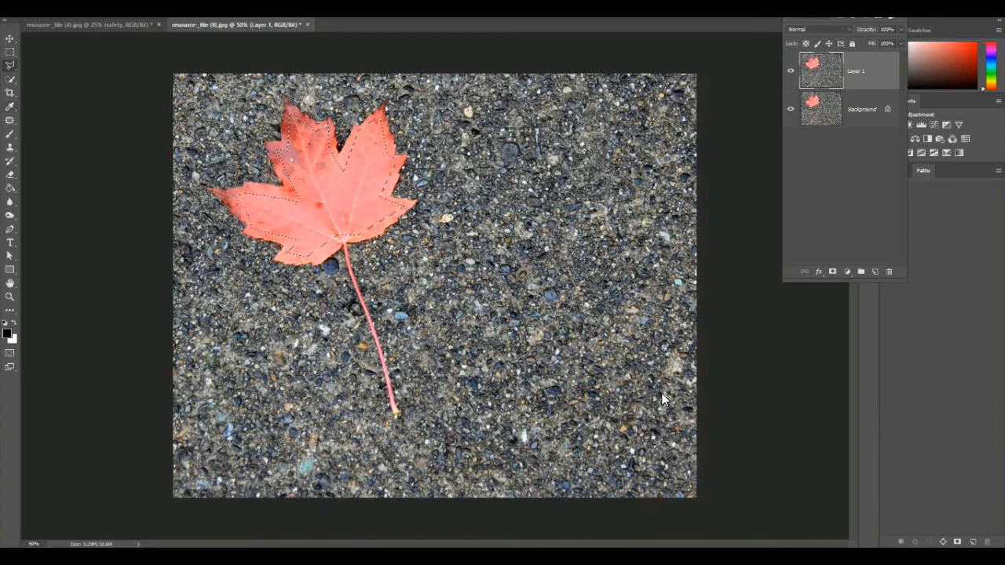